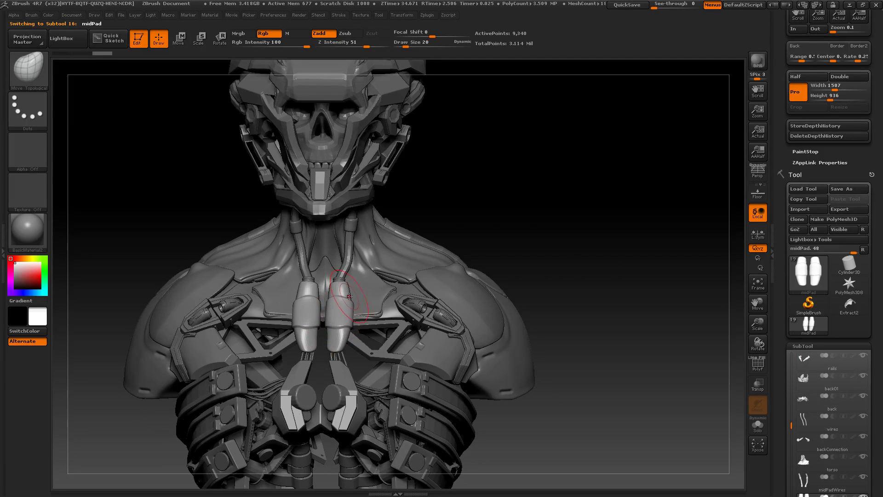
Step: Select the midPad subtool on the chest and isolate it in Solo mode, framed in the view
alt+drag(611, 229, 613, 282)
drag(565, 309, 503, 323)
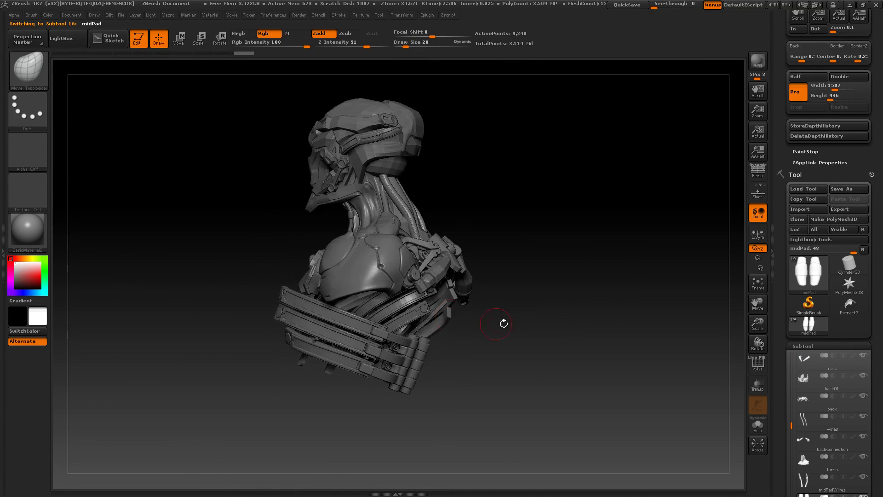
drag(575, 328, 643, 322)
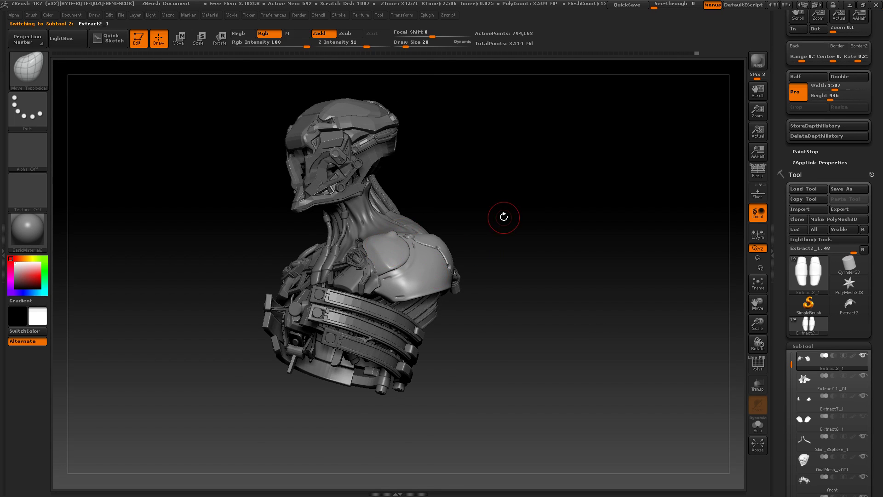
alt+drag(503, 217, 506, 276)
drag(603, 240, 652, 198)
alt+drag(580, 186, 528, 302)
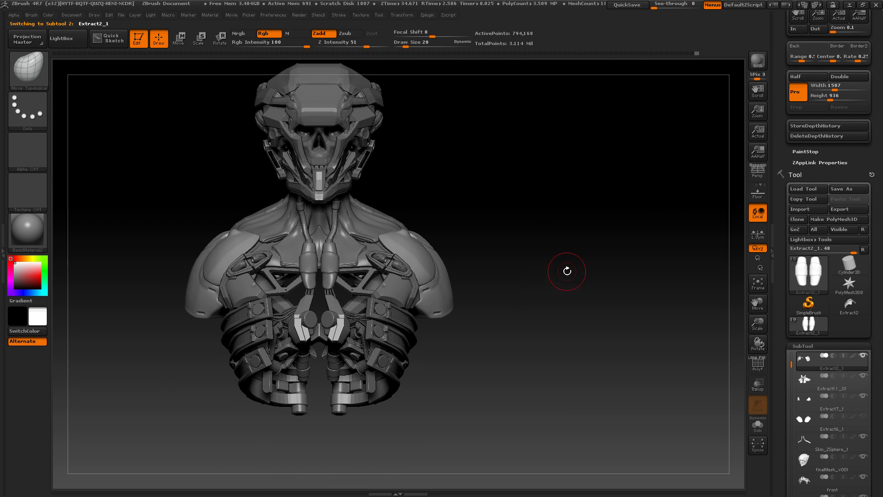
alt+click(324, 269)
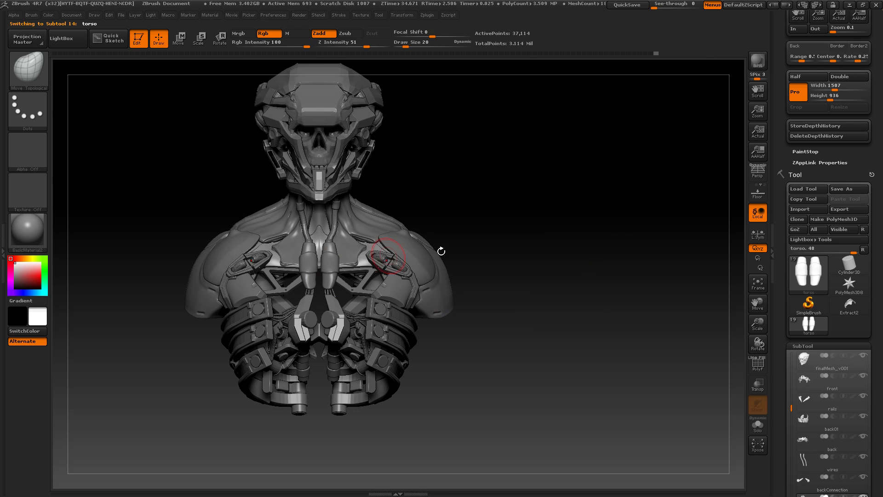
alt+click(328, 267)
mouse_move(587, 267)
mouse_down()
mouse_move(547, 269)
mouse_move(579, 268)
mouse_up()
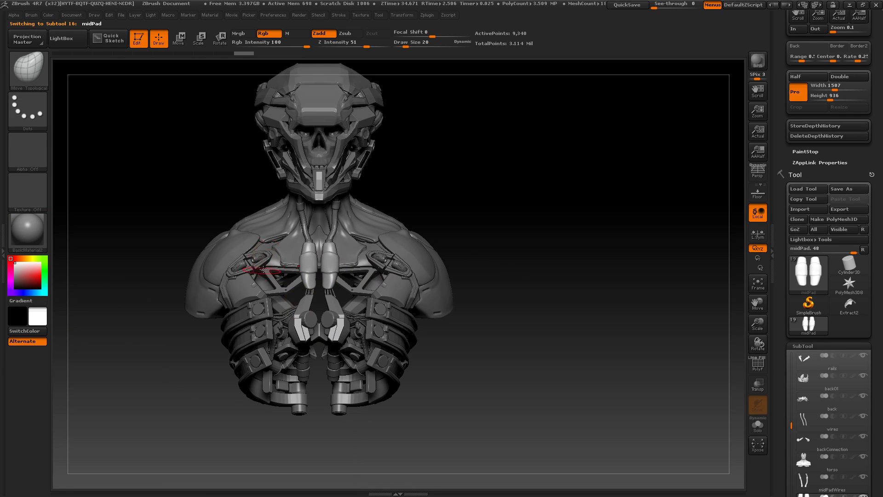
click(757, 425)
key(f)
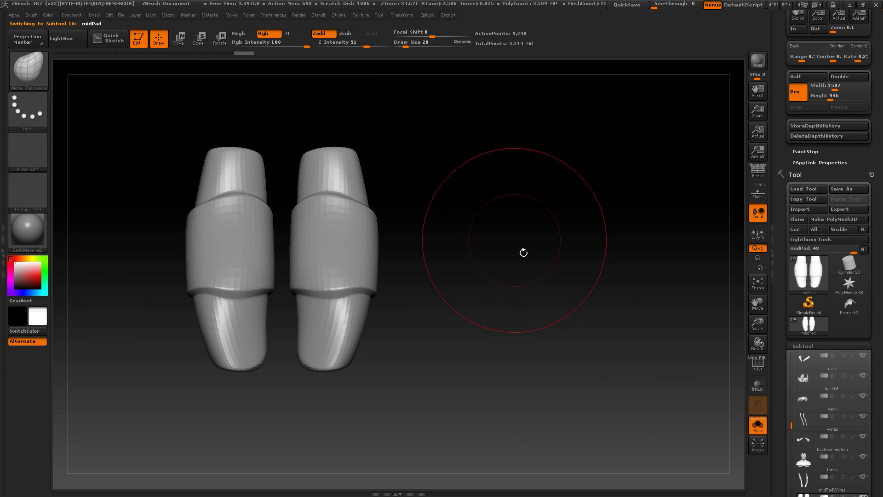
Step: Subdivide the midPad mesh twice with the wireframe displayed, then turn the wireframe display off
key(shift+f)
drag(506, 252, 523, 260)
key(shift+f)
key(shift+f)
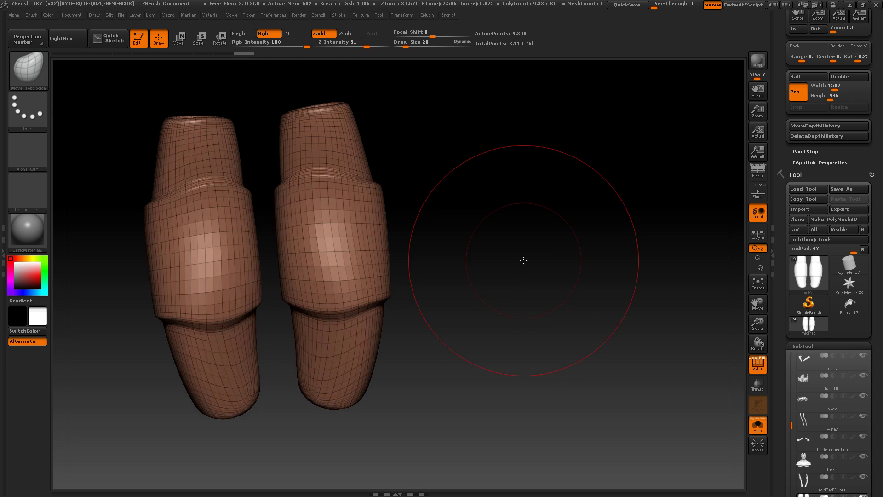
key(ctrl+d)
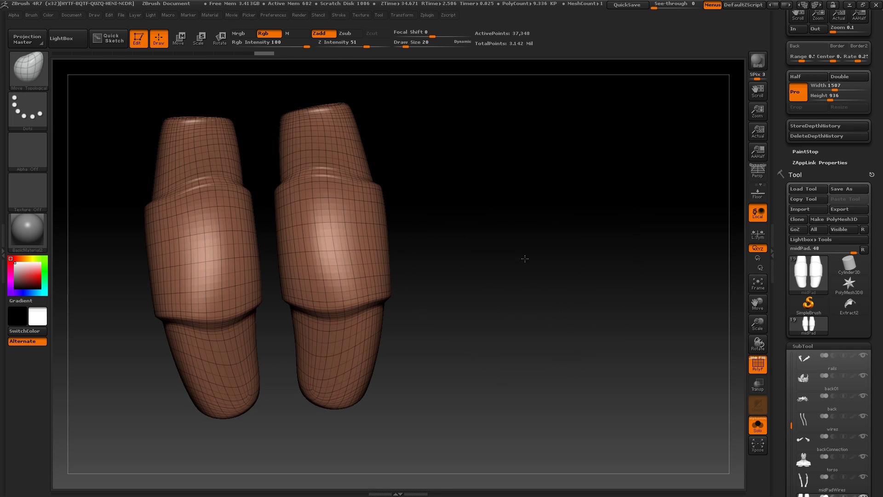
key(ctrl)
key(ctrl+d)
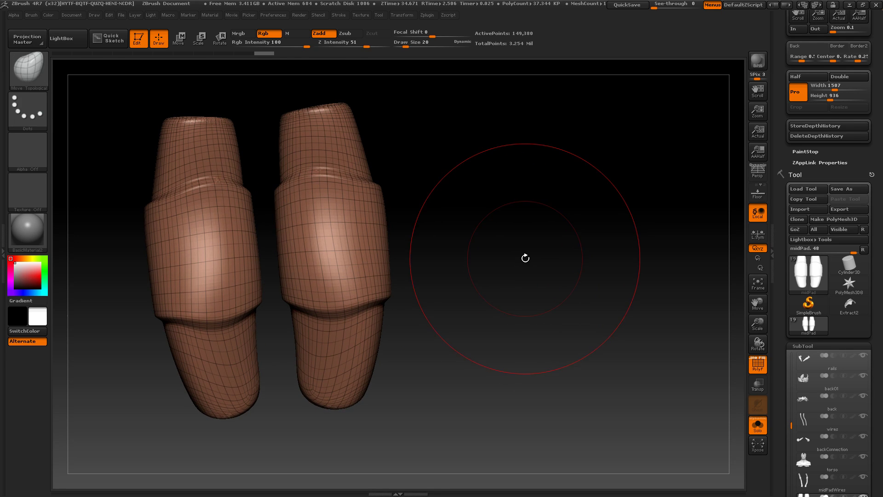
key(shift+f)
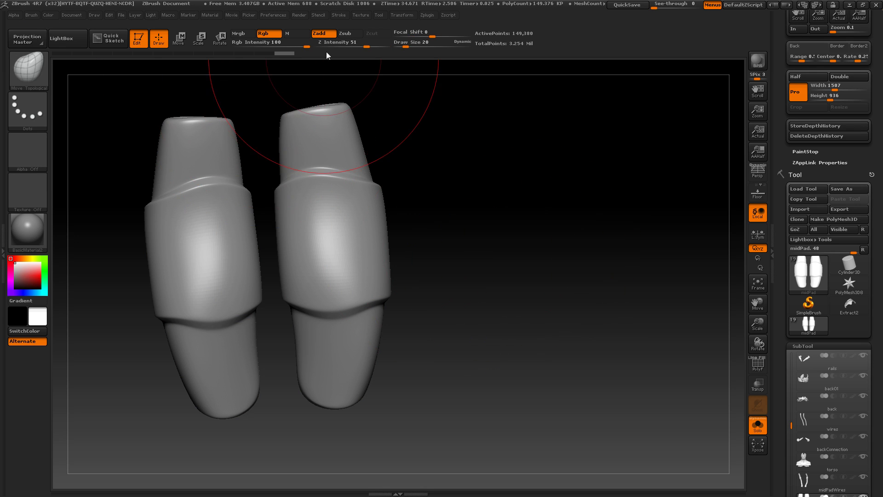
Step: Set the draw size to 1 and switch to the Standard brush with a FreeHand stroke and no alpha
drag(405, 46, 394, 46)
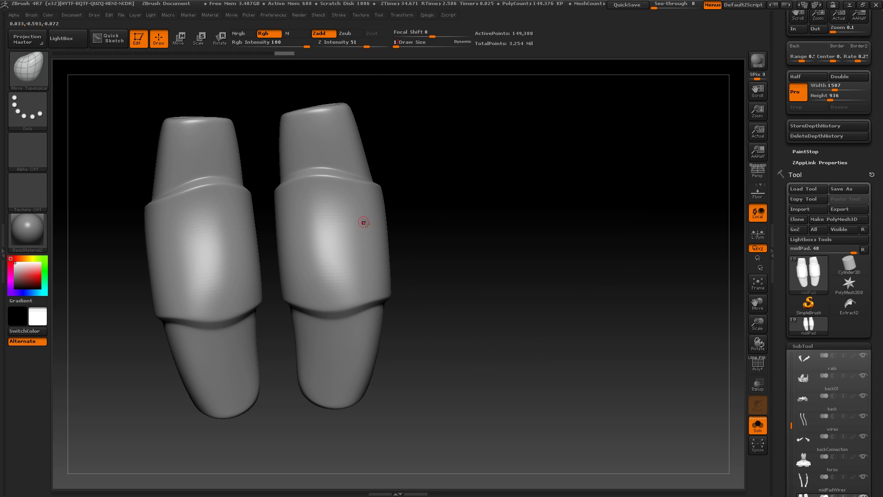
drag(479, 151, 466, 152)
key(1)
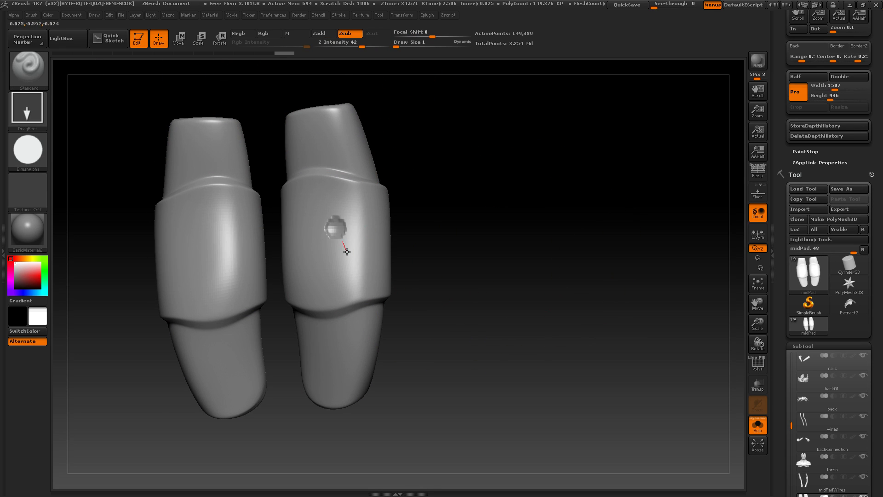
click(28, 149)
click(28, 109)
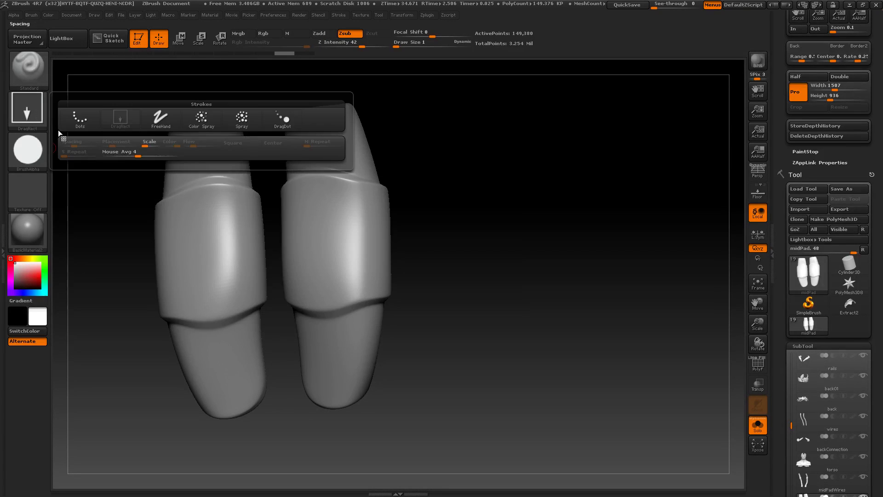
click(158, 118)
click(28, 149)
click(79, 158)
Step: Activate symmetry while trying freehand test strokes down the middle section of the pad
mouse_move(340, 217)
mouse_down()
mouse_move(326, 283)
mouse_move(370, 301)
mouse_up()
key(ctrl+z)
key(x)
mouse_move(333, 199)
mouse_down()
mouse_move(330, 238)
mouse_move(374, 274)
mouse_up()
key(ctrl+z)
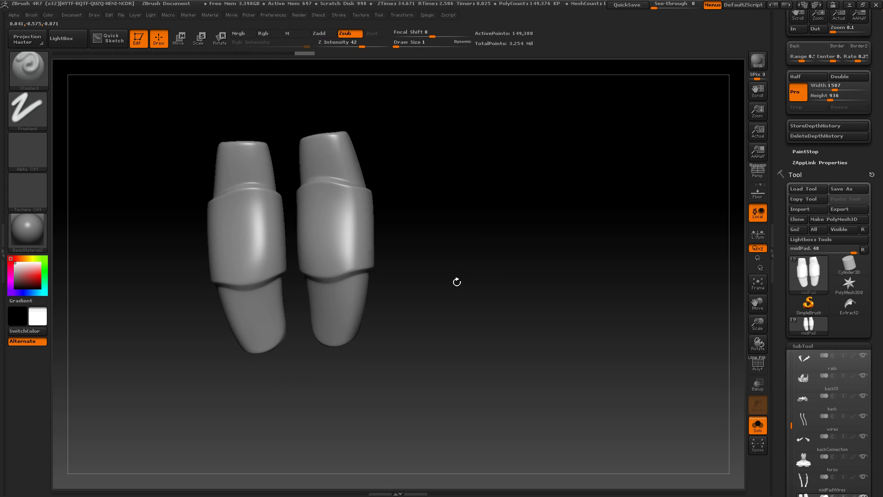
Step: Try carving a thin freehand line down the front of the pad's middle section
drag(457, 282, 478, 272)
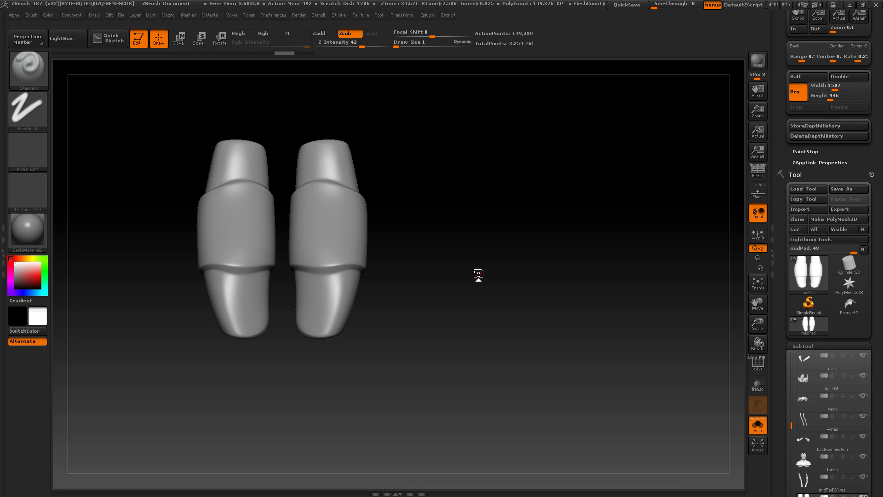
drag(490, 240, 451, 240)
key(alt)
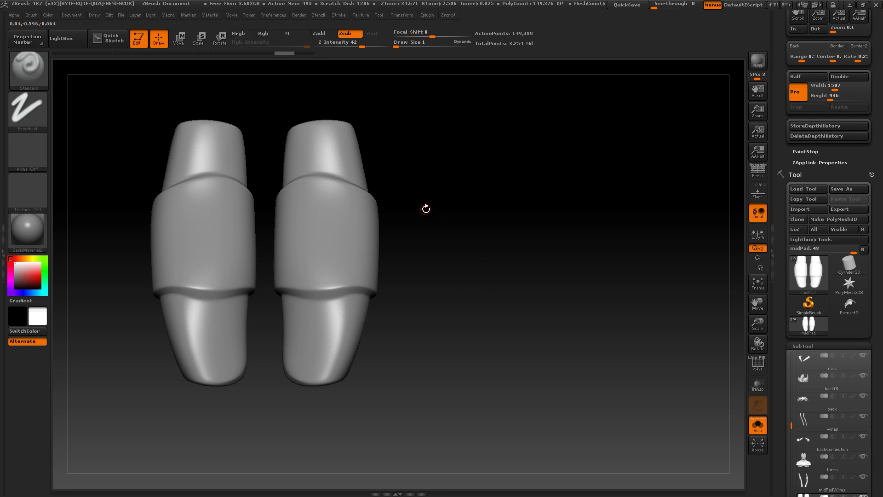
alt+drag(407, 221, 495, 202)
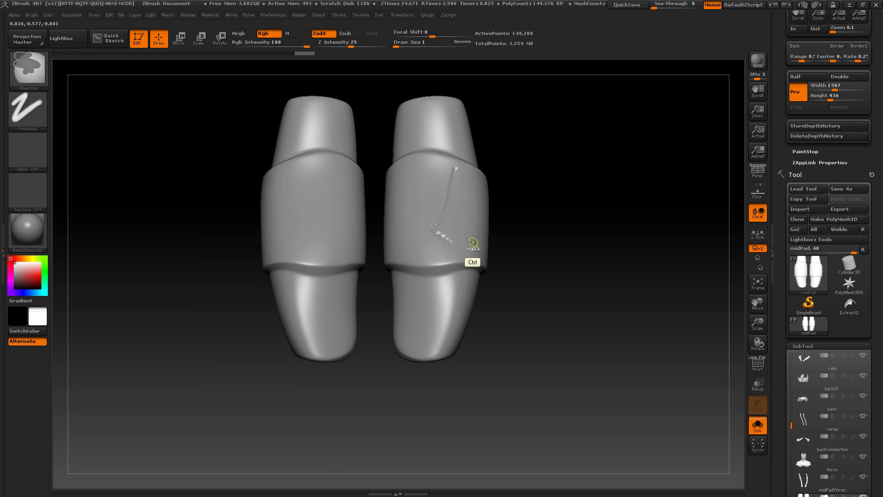
mouse_move(448, 173)
mouse_down()
mouse_move(440, 237)
mouse_move(457, 245)
mouse_up()
key(ctrl+z)
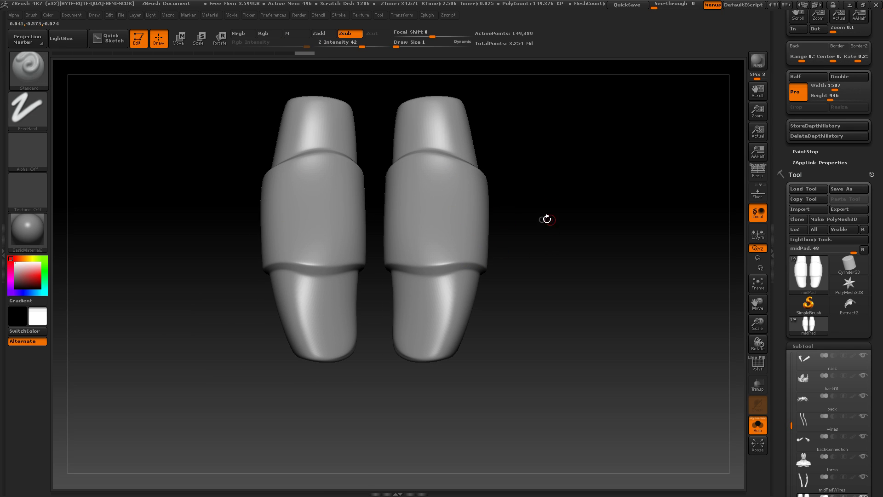
Step: Increase the Standard brush's draw size to 2
mouse_move(560, 219)
alt+mouse_down()
mouse_move(535, 245)
mouse_move(547, 215)
mouse_move(546, 230)
mouse_move(538, 220)
mouse_move(504, 244)
mouse_move(503, 236)
alt+mouse_up()
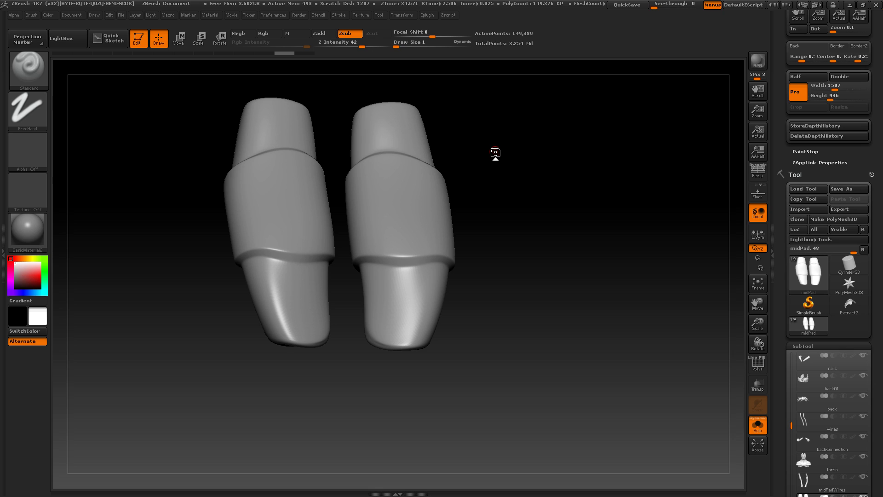
mouse_move(513, 284)
shift+mouse_down()
mouse_move(496, 267)
mouse_move(504, 238)
mouse_move(496, 245)
mouse_move(493, 196)
shift+mouse_up()
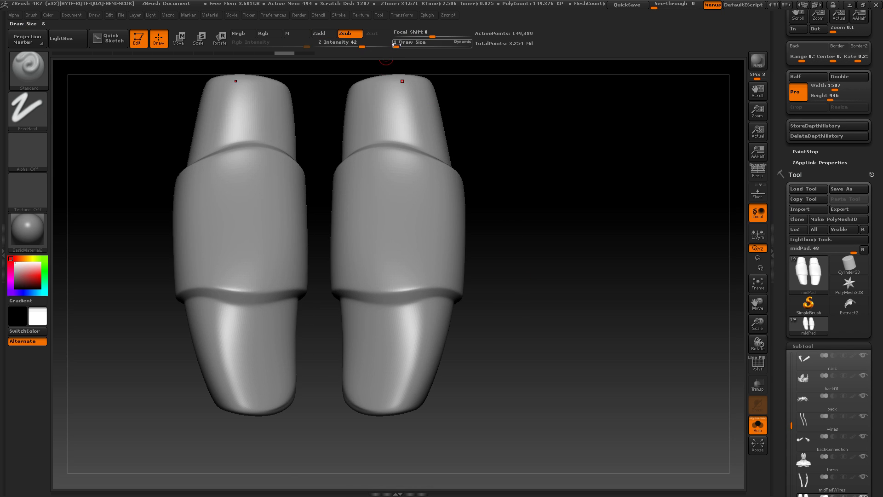
drag(397, 44, 405, 54)
mouse_move(608, 245)
mouse_down()
mouse_move(612, 256)
mouse_move(583, 286)
mouse_up()
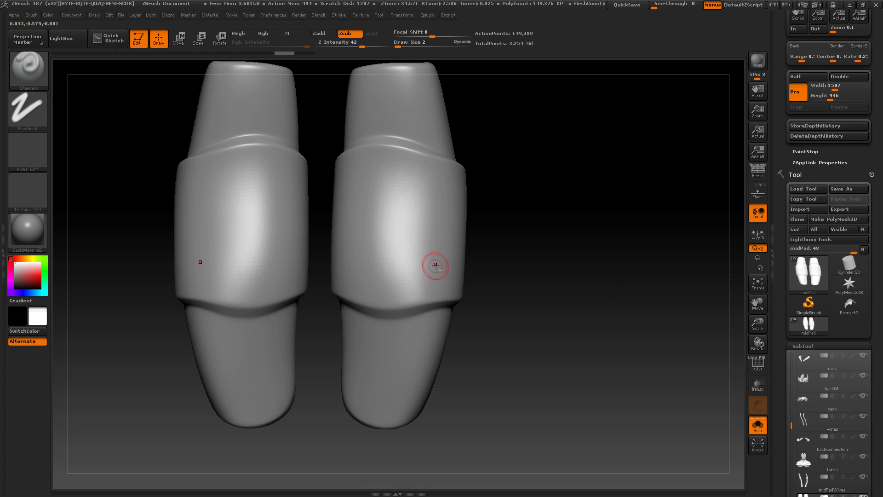
Step: Try a carving stroke and a single dab near the lower edge of the pads' middle section
drag(390, 218, 399, 275)
key(ctrl+z)
drag(485, 272, 465, 272)
click(398, 273)
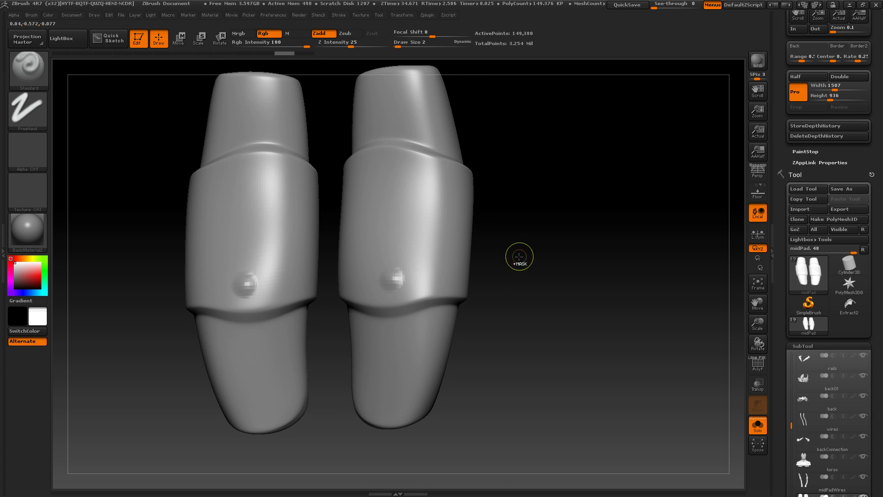
key(ctrl+z)
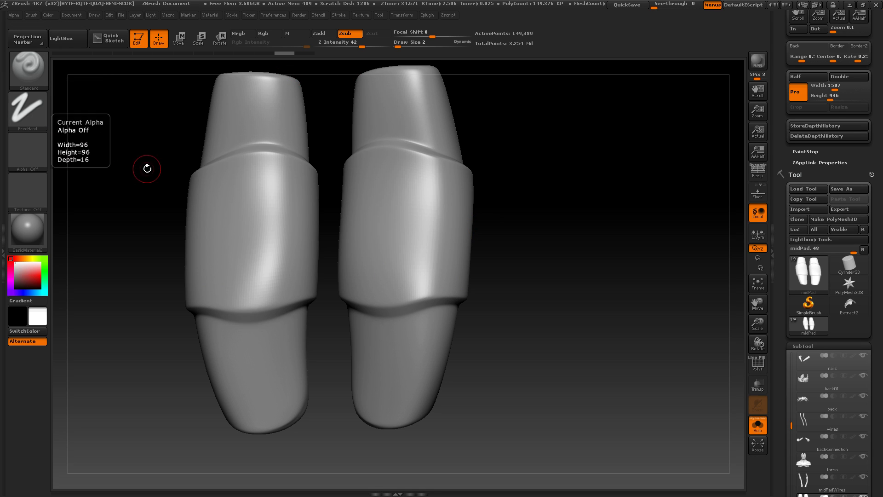
Step: Assign the round Alpha 06 to the Standard brush, keeping the FreeHand stroke
drag(144, 168, 109, 130)
click(28, 110)
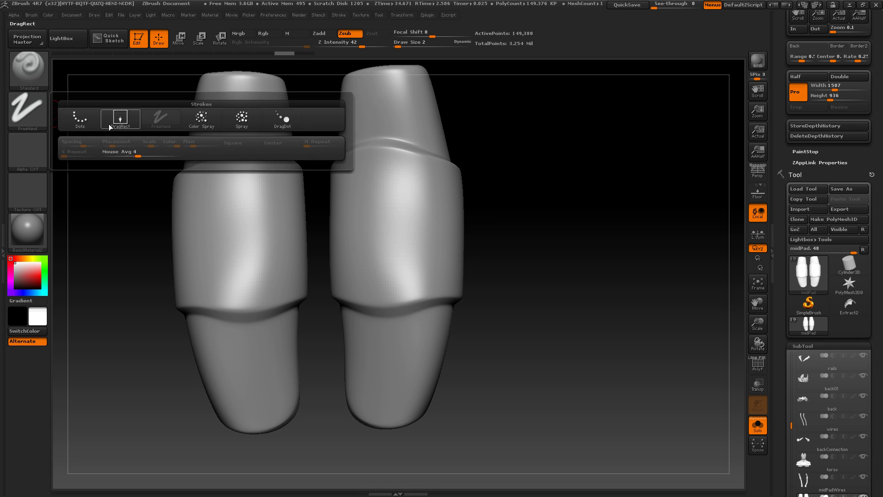
click(26, 152)
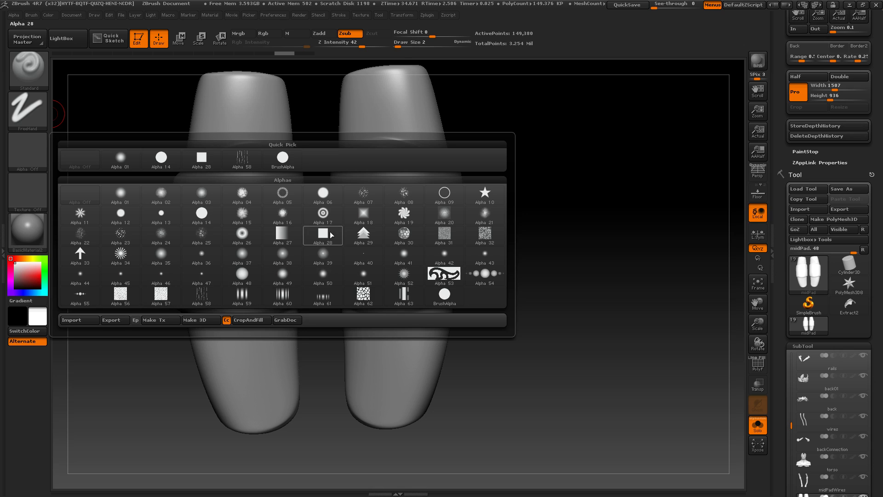
click(323, 194)
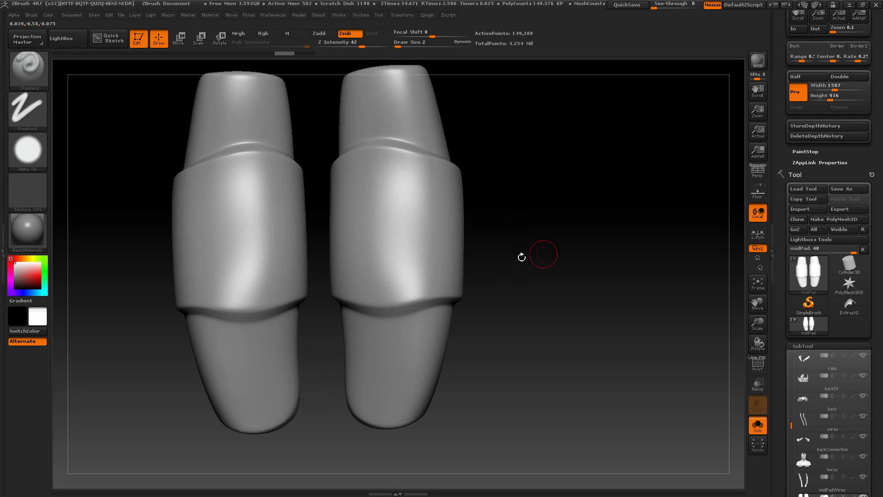
Step: Try engraving a short horizontal slot near the lower edge of the pads' middle section
shift+drag(522, 256, 558, 248)
mouse_move(364, 274)
mouse_down()
mouse_move(427, 275)
mouse_move(358, 275)
mouse_up()
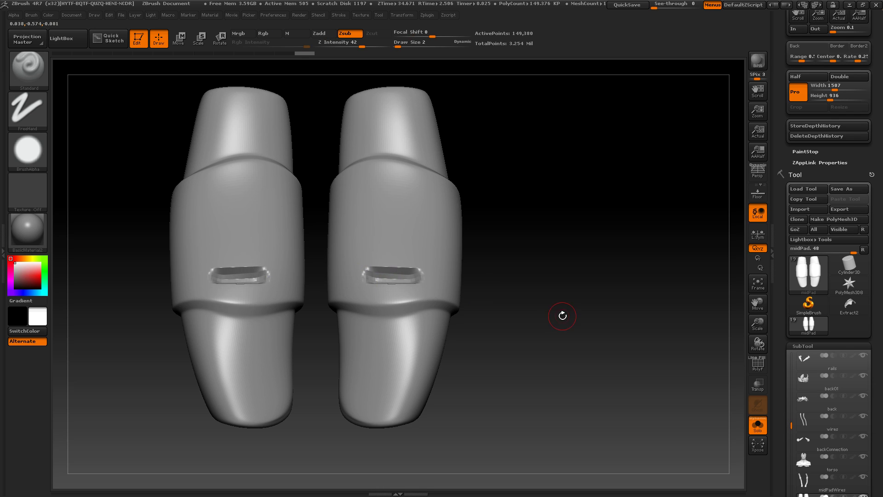
mouse_move(561, 315)
mouse_down()
mouse_move(534, 308)
mouse_move(524, 281)
mouse_move(514, 279)
mouse_up()
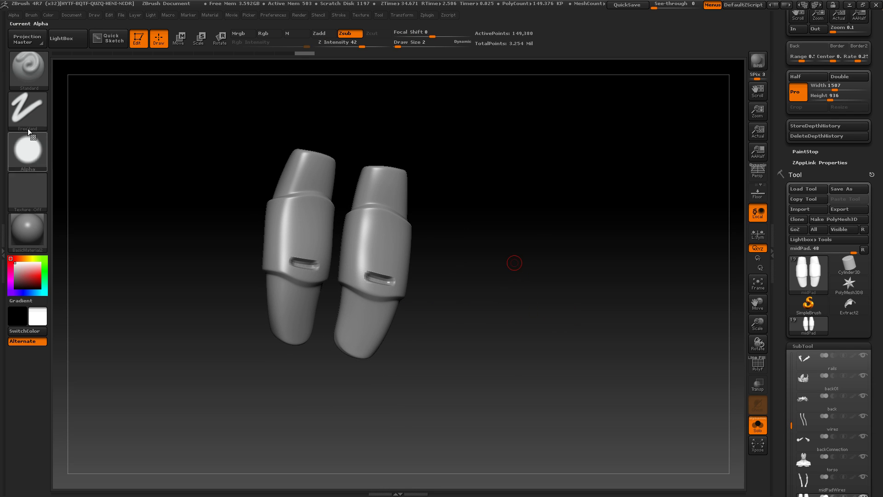
drag(444, 290, 470, 328)
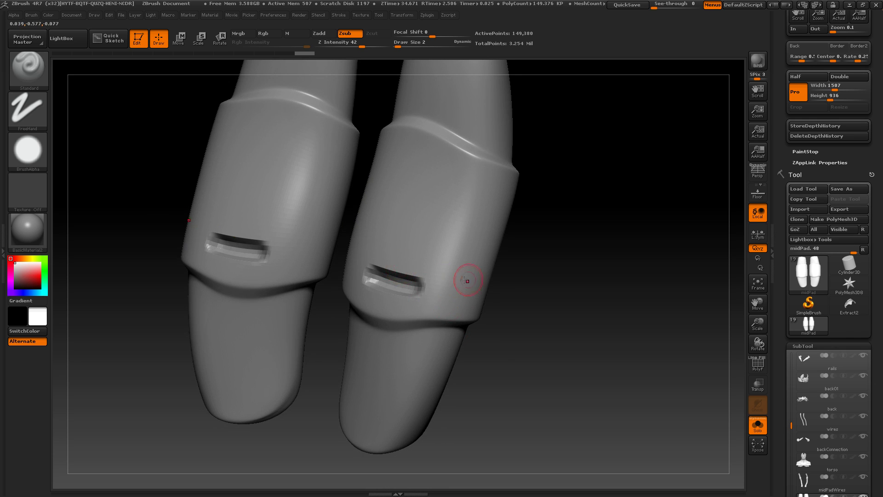
Step: Undo the engraved slot and subdivide the midPad mesh one more level
key(ctrl+z)
drag(528, 297, 524, 301)
key(ctrl+d)
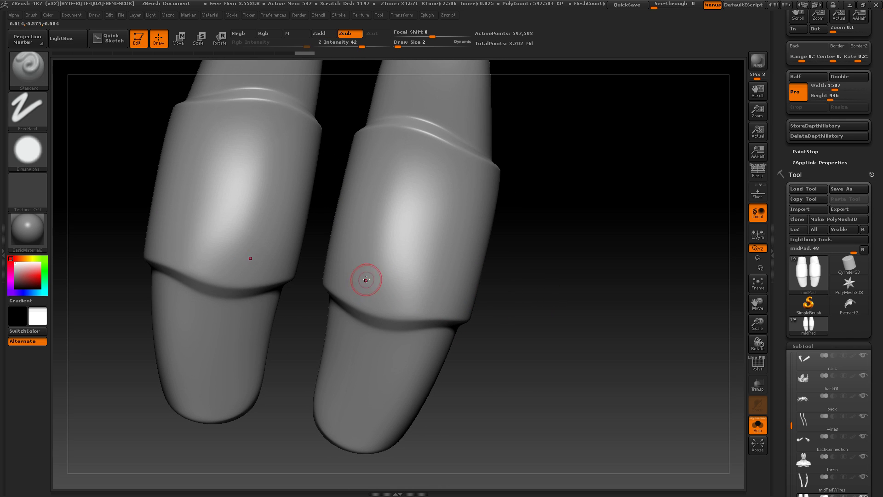
Step: Engrave a short, straight horizontal slot near the lower edge of both pads' middle sections on the denser mesh
mouse_move(369, 280)
mouse_down()
mouse_move(422, 278)
mouse_move(421, 295)
mouse_move(404, 289)
mouse_move(422, 294)
mouse_up()
key(ctrl+z)
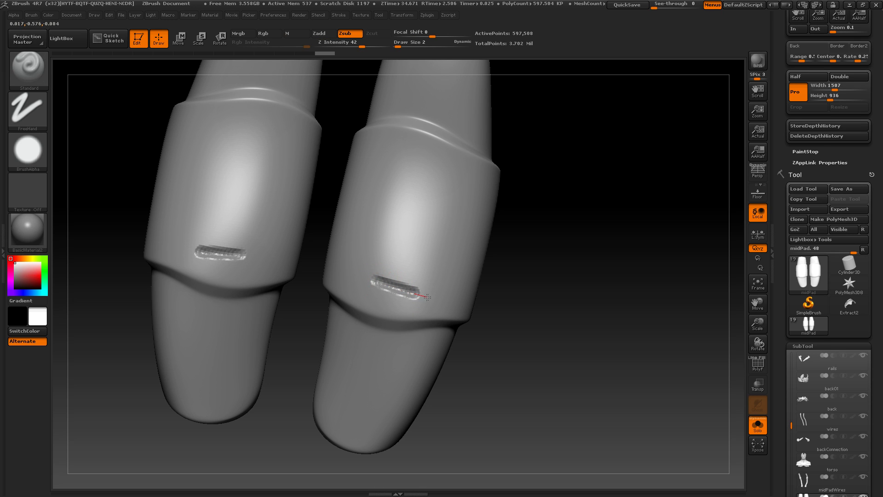
drag(375, 280, 418, 295)
shift+drag(380, 284, 418, 291)
Step: Try further strokes on the upper part of the middle section and step back through the history to the engraved slot
alt+drag(532, 309, 534, 282)
mouse_move(535, 282)
shift+mouse_down()
mouse_move(545, 289)
mouse_move(528, 315)
shift+mouse_up()
mouse_move(371, 177)
alt+mouse_down()
mouse_move(410, 182)
mouse_move(402, 183)
alt+mouse_up()
mouse_move(480, 185)
mouse_down()
mouse_move(492, 218)
mouse_move(527, 221)
mouse_up()
key(ctrl+z)
key(ctrl+z)
key(ctrl+z)
key(ctrl+z)
key(ctrl+z)
key(ctrl+shift+z)
Step: Switch to the Dam_Standard brush and dock the Stroke palette in the tray
mouse_move(519, 281)
alt+mouse_down()
mouse_move(526, 213)
mouse_move(532, 221)
mouse_move(506, 156)
alt+mouse_up()
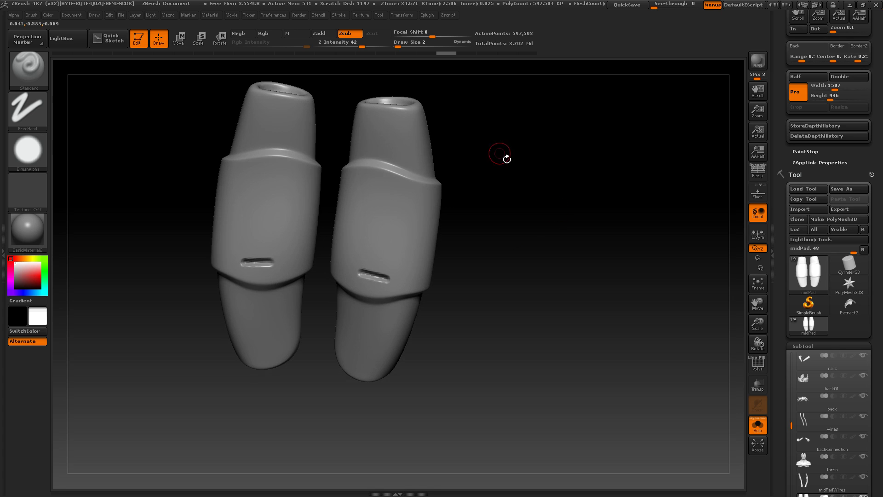
key(b)
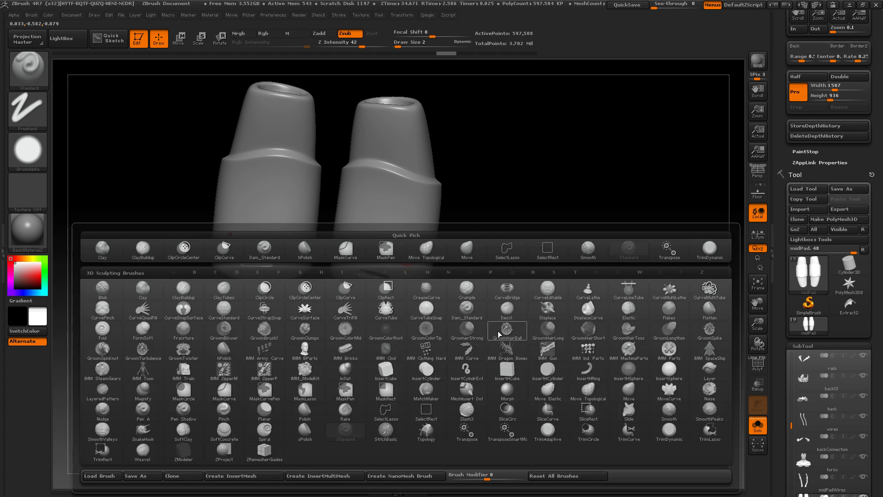
click(471, 309)
click(338, 15)
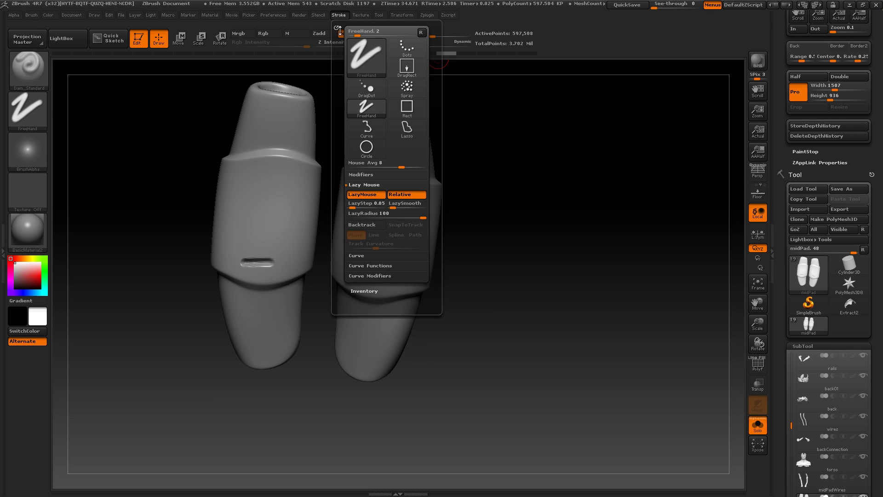
drag(338, 25, 727, 143)
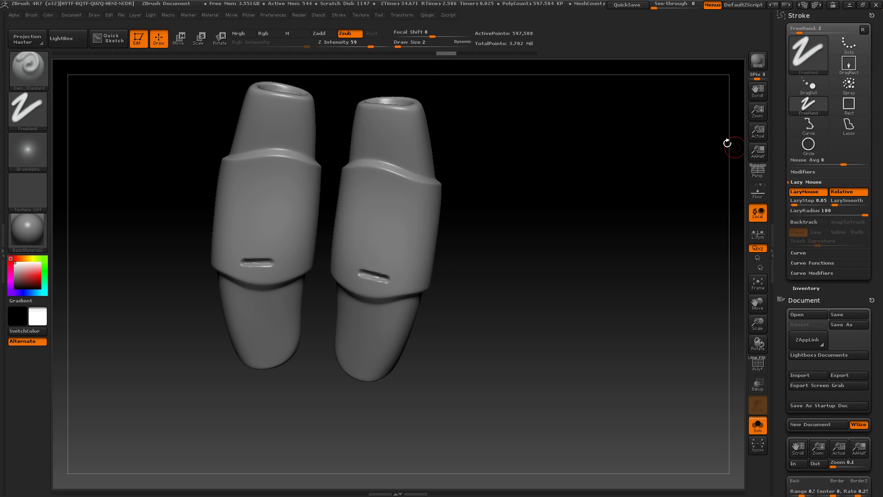
Step: Deepen the crease along the upper seam of both pads' middle sections with Dam_Standard strokes and smooth the seam
drag(667, 184, 503, 156)
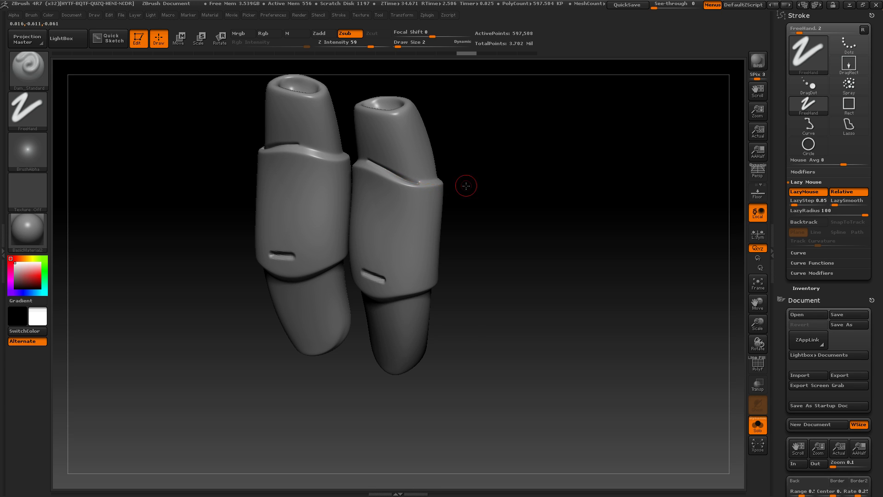
drag(465, 186, 427, 187)
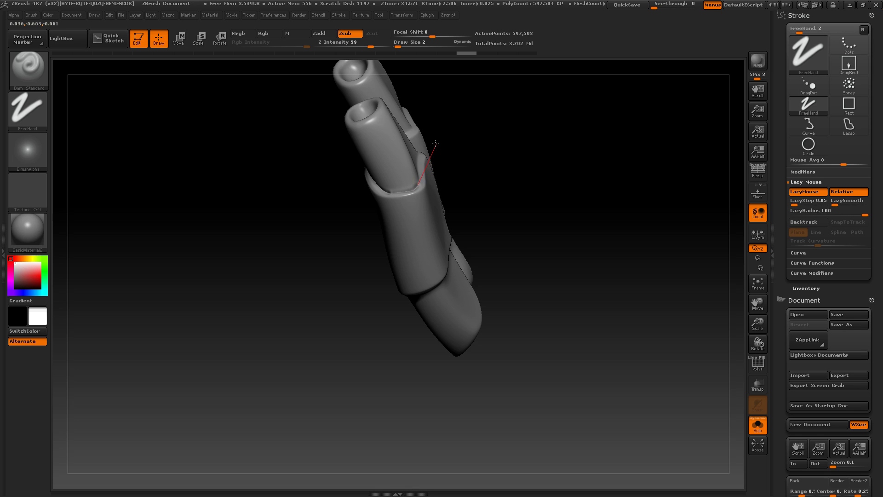
mouse_move(457, 140)
mouse_down()
mouse_move(546, 161)
mouse_move(447, 183)
mouse_move(360, 159)
mouse_up()
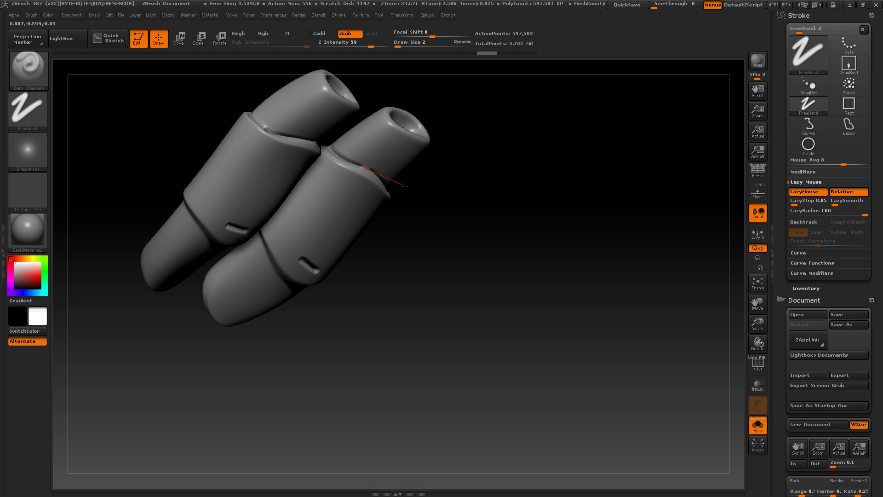
drag(499, 226, 526, 233)
key(shift)
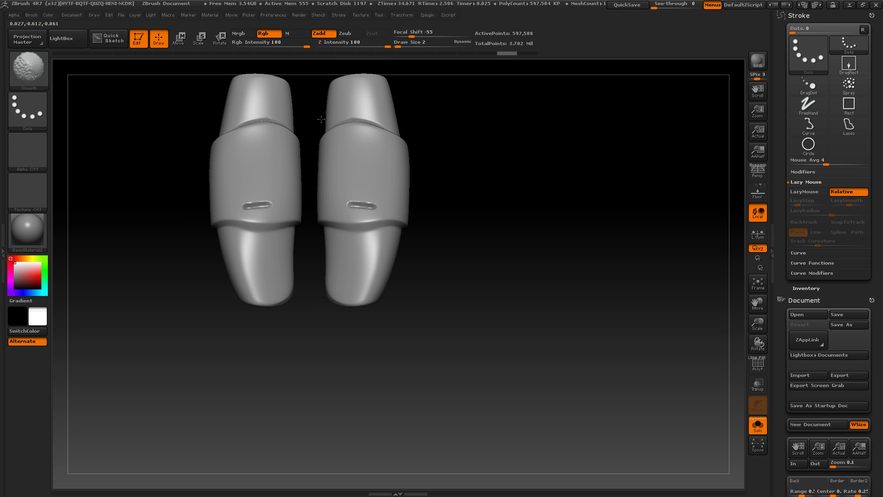
key(ctrl+shift+z)
drag(464, 184, 432, 202)
shift+drag(343, 132, 354, 132)
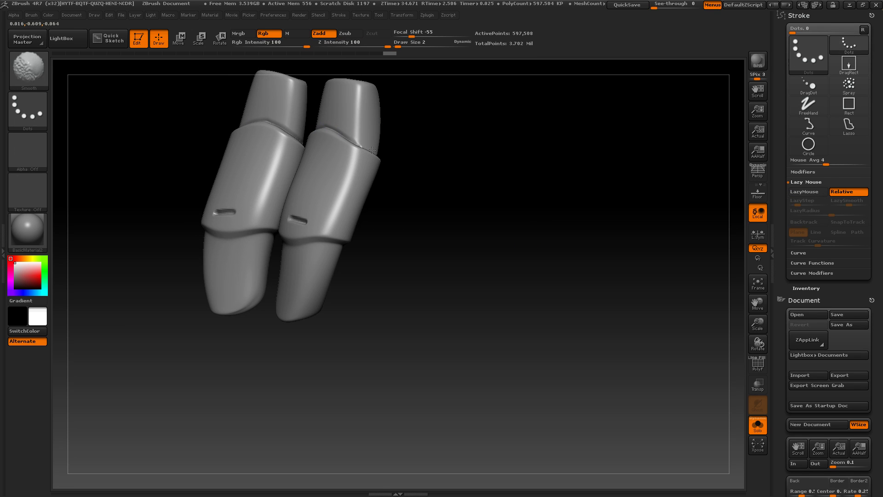
Step: Carve a deeper crease along the seam between the middle and lower sections of both pads and smooth its inner edge
mouse_move(467, 161)
mouse_down()
mouse_move(481, 237)
mouse_move(463, 246)
mouse_up()
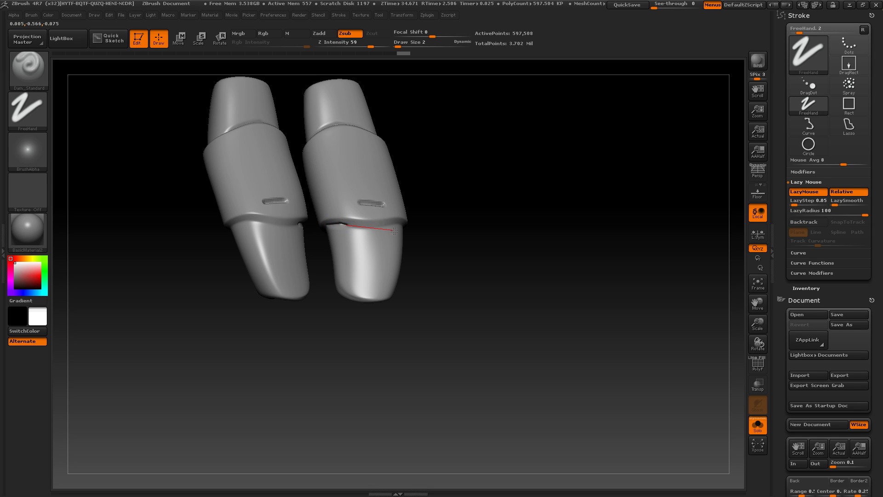
drag(411, 235, 423, 228)
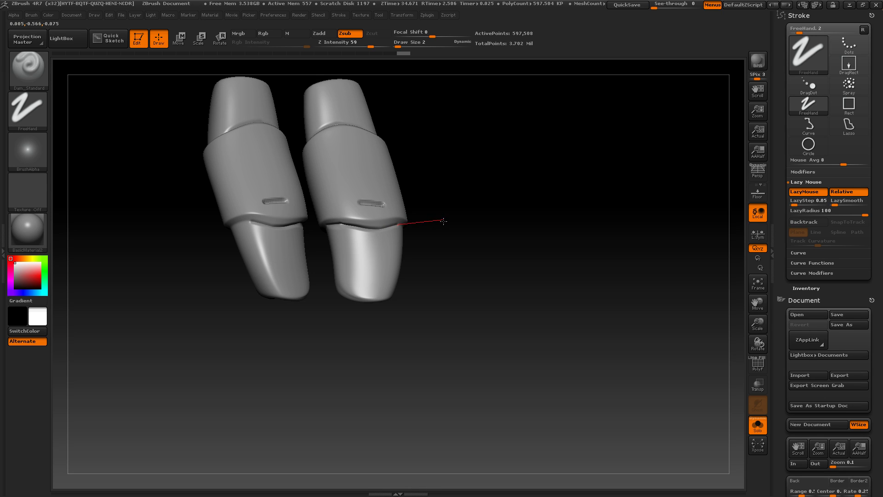
drag(443, 221, 433, 229)
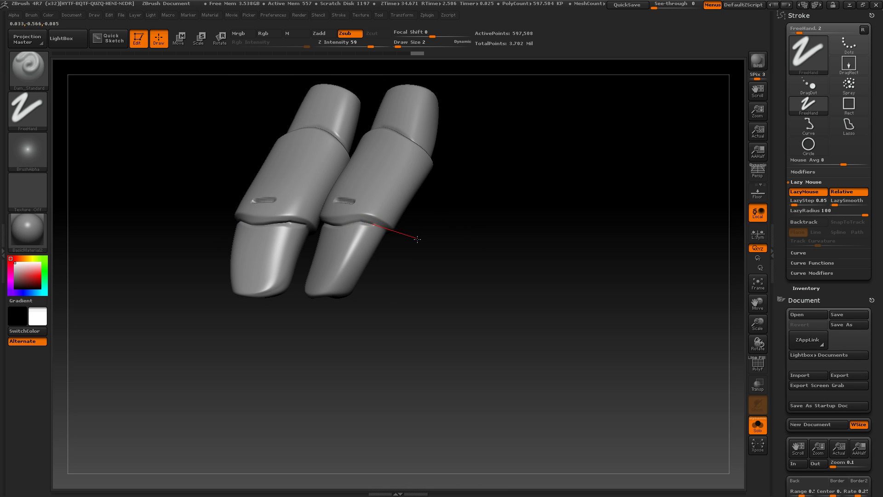
mouse_move(421, 259)
mouse_down()
mouse_move(522, 280)
mouse_move(438, 255)
mouse_up()
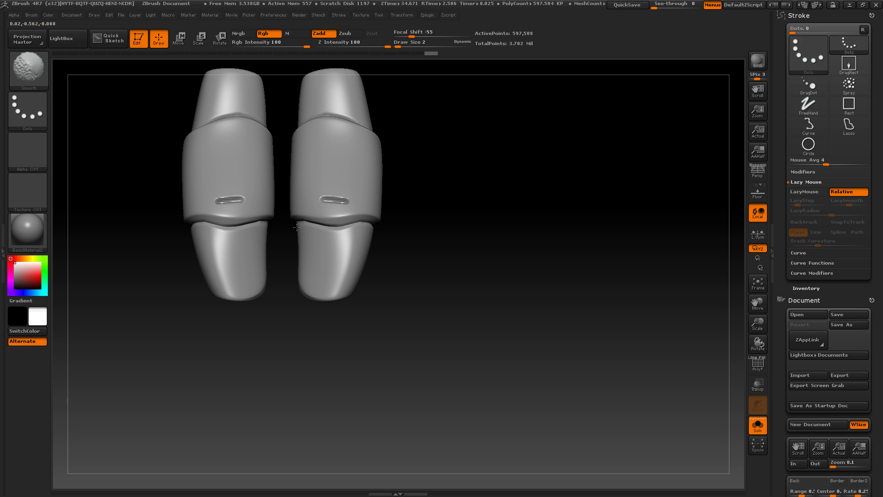
alt+drag(435, 229, 489, 239)
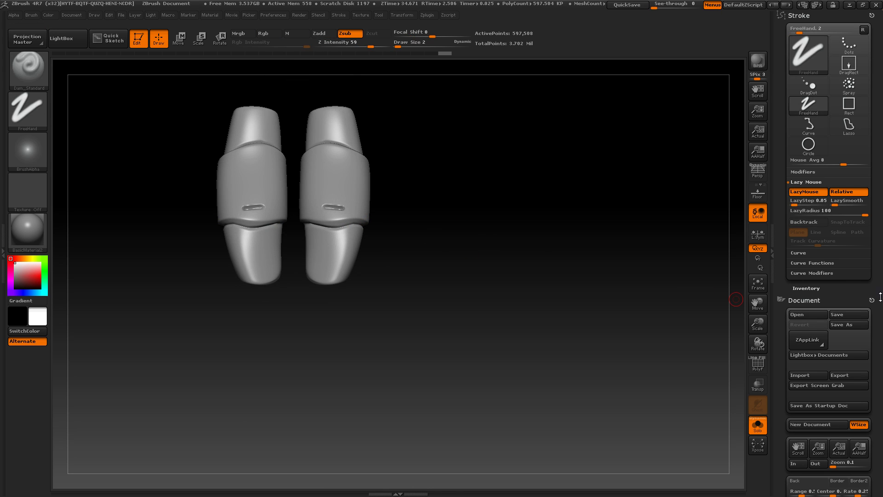
Step: Soften the whole midPad mesh with the Polish deformation
scroll(881, 294, down, 5)
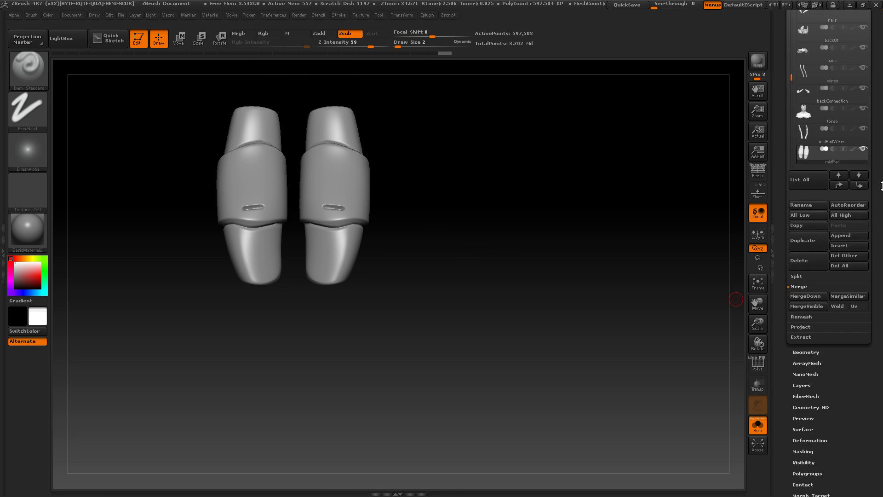
click(813, 439)
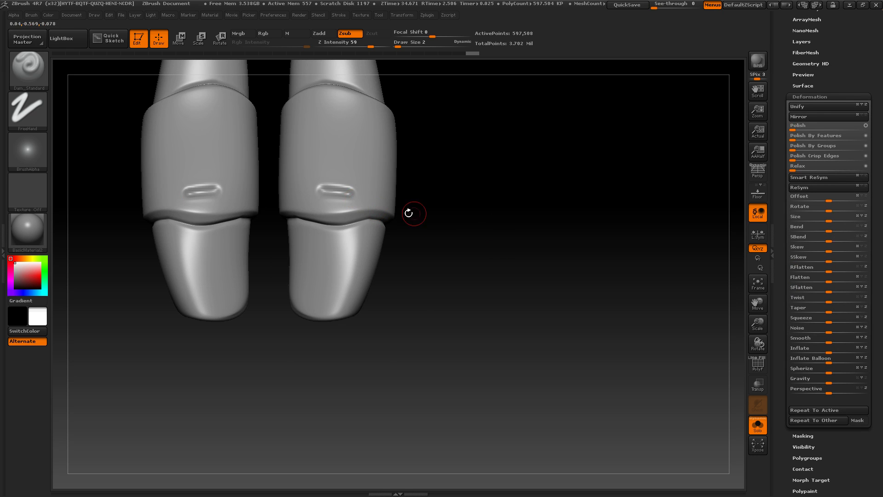
alt+drag(408, 212, 460, 255)
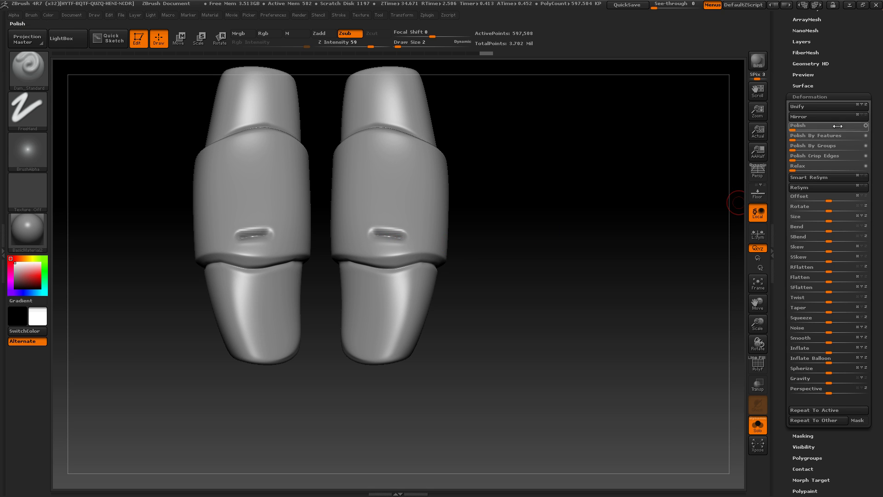
drag(502, 272, 430, 264)
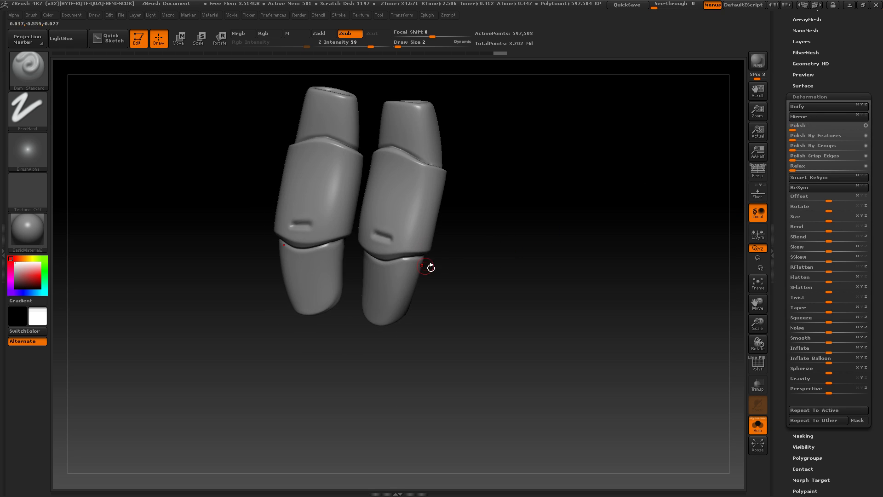
mouse_move(539, 251)
mouse_down()
mouse_move(512, 173)
mouse_move(351, 228)
mouse_move(487, 235)
mouse_move(369, 233)
mouse_up()
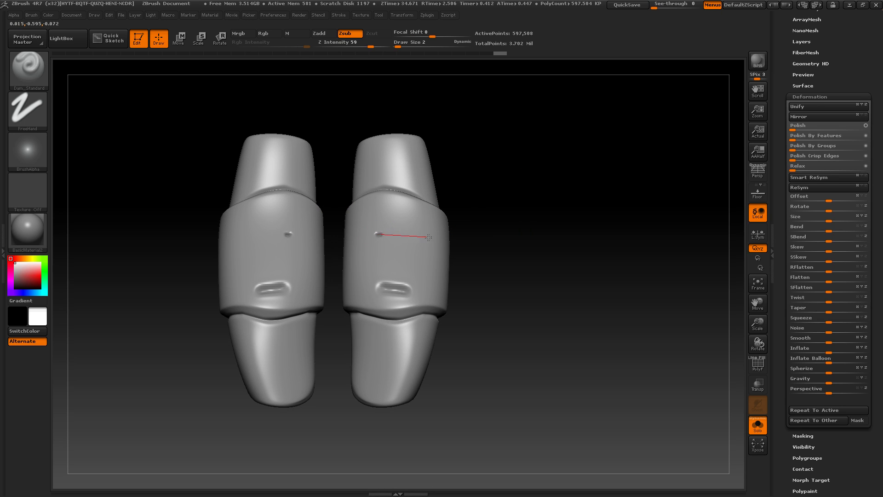
drag(472, 240, 473, 240)
key(ctrl+z)
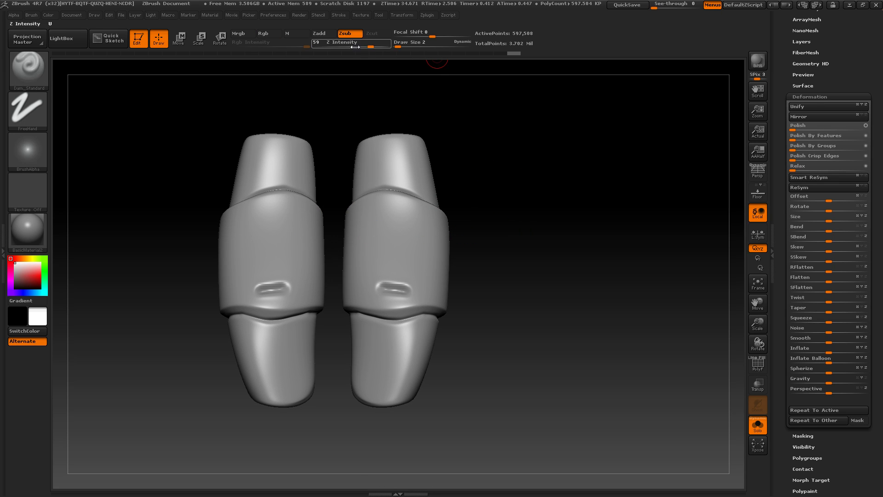
Step: Set Z Intensity to 34 and engrave an angular panel line across the upper middle sections, running up both sides to the upper seam
click(357, 45)
drag(455, 177, 432, 197)
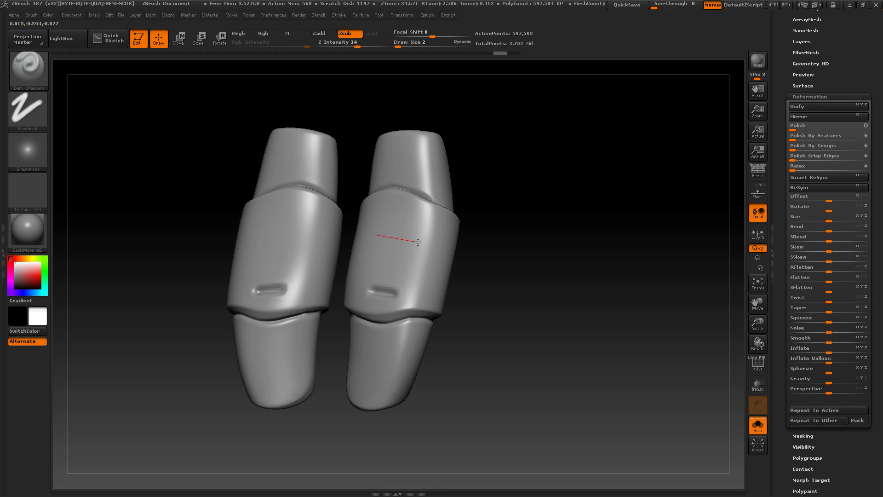
drag(459, 248, 460, 249)
drag(479, 246, 489, 249)
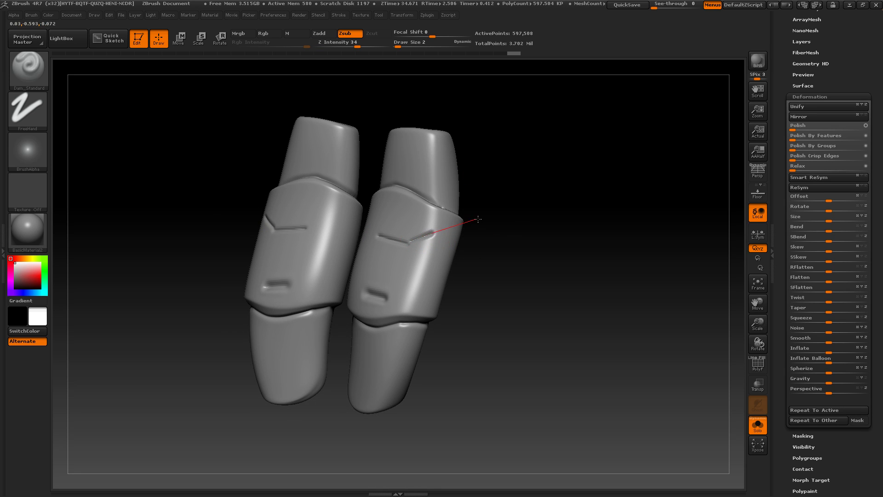
drag(478, 220, 492, 224)
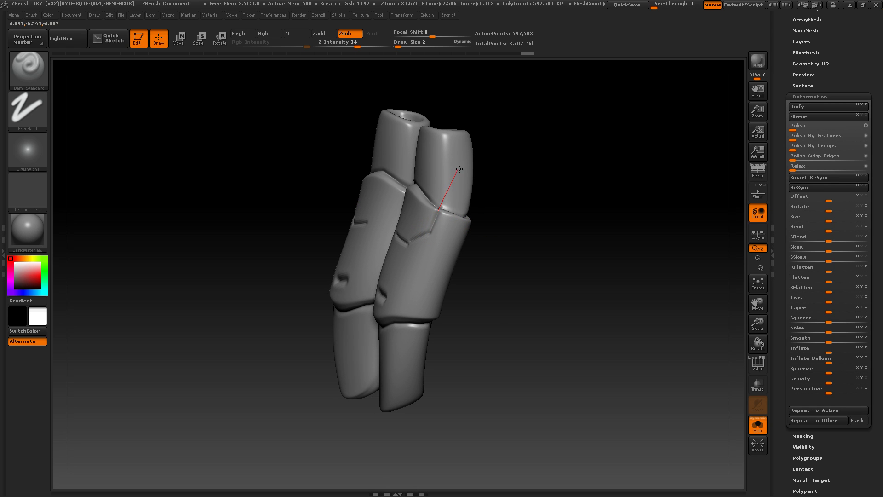
drag(479, 189, 428, 247)
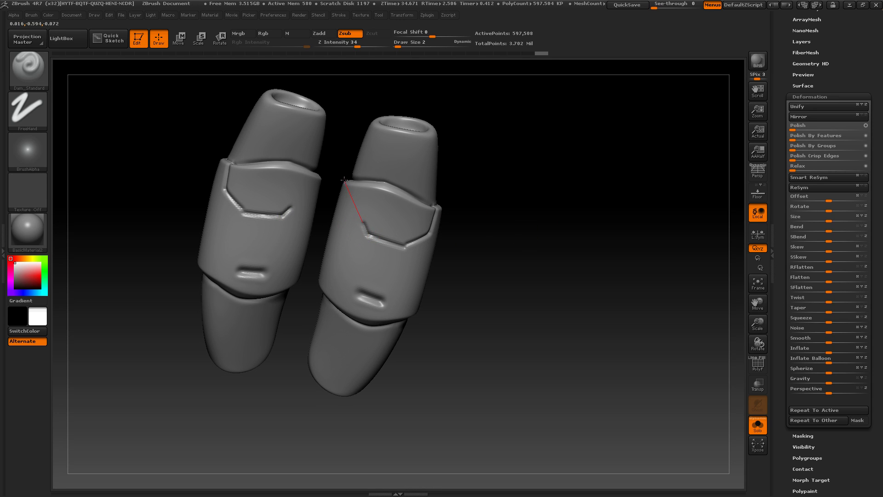
drag(458, 183, 467, 208)
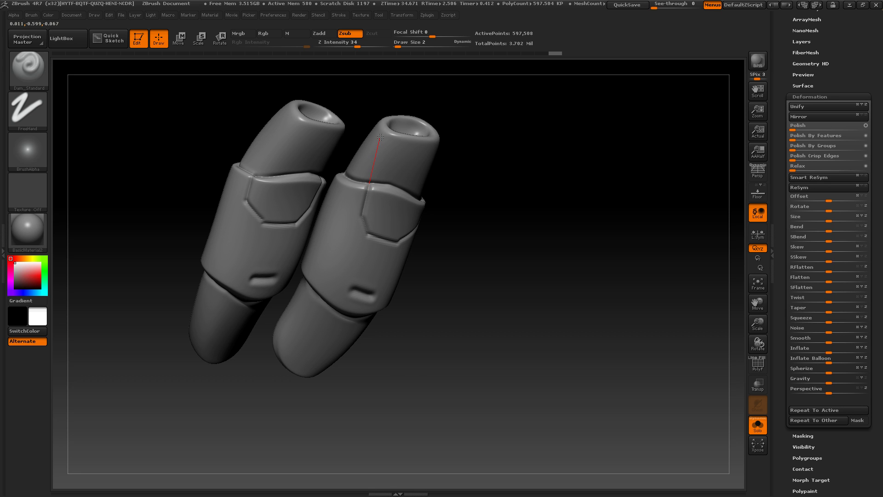
drag(380, 137, 382, 137)
mouse_move(488, 186)
mouse_down()
mouse_move(513, 190)
mouse_move(499, 195)
mouse_up()
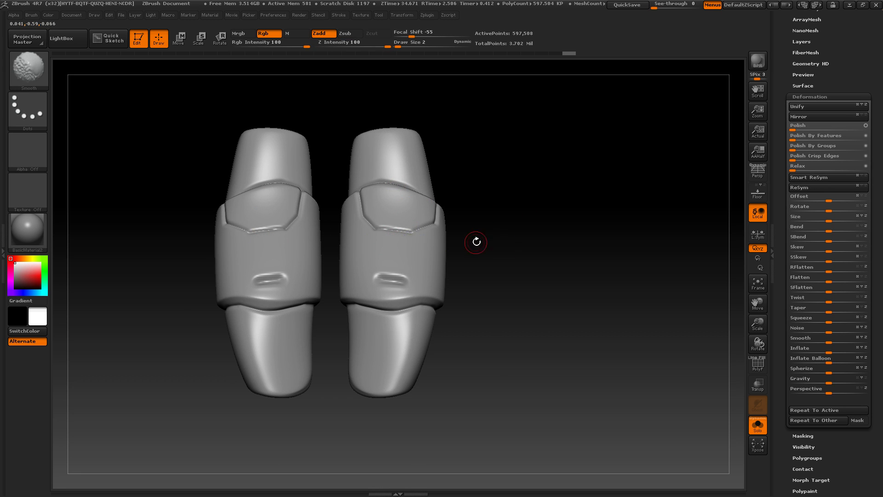
Step: Show the whole bust to check the engraved pads in context, and isolate the midPad again
mouse_move(476, 242)
mouse_down()
mouse_move(502, 245)
mouse_move(543, 225)
mouse_move(555, 303)
mouse_move(552, 282)
mouse_up()
click(758, 425)
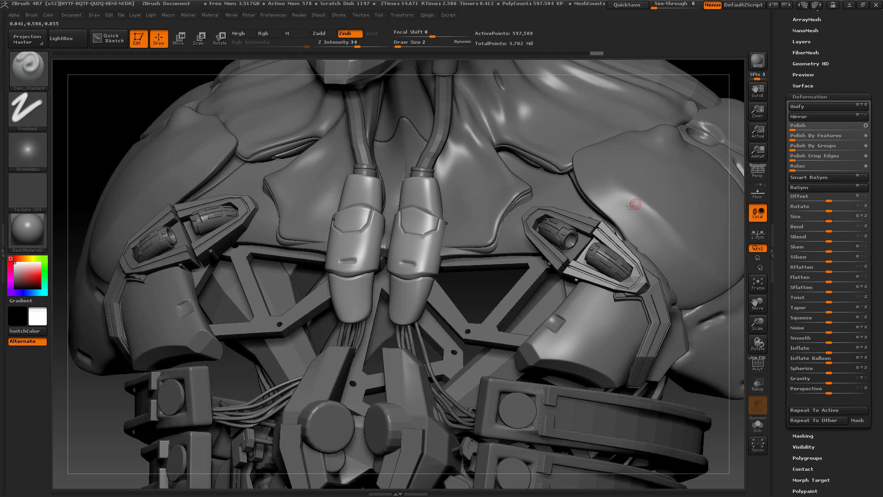
key(f)
key(f)
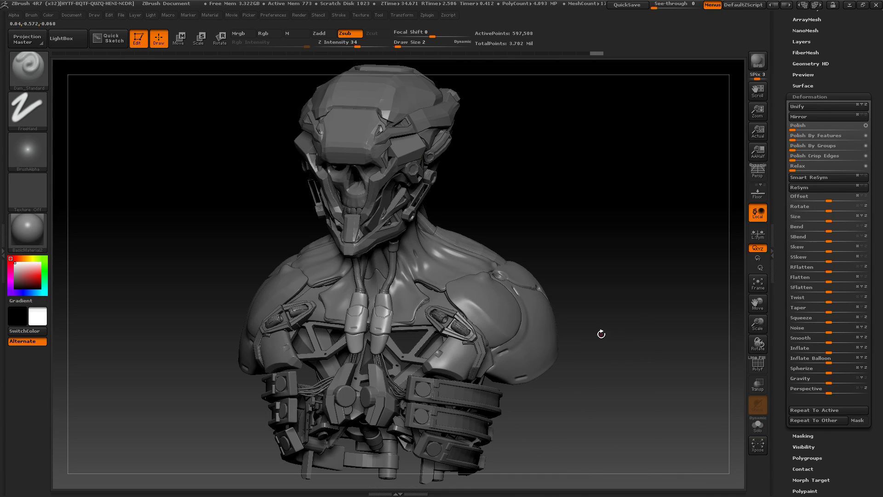
drag(655, 290, 670, 312)
alt+drag(670, 311, 662, 276)
alt+drag(460, 324, 443, 305)
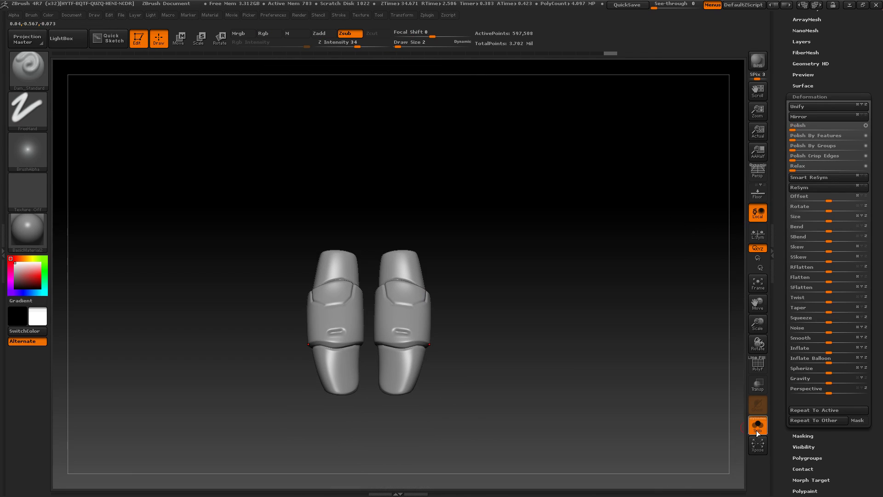
click(757, 426)
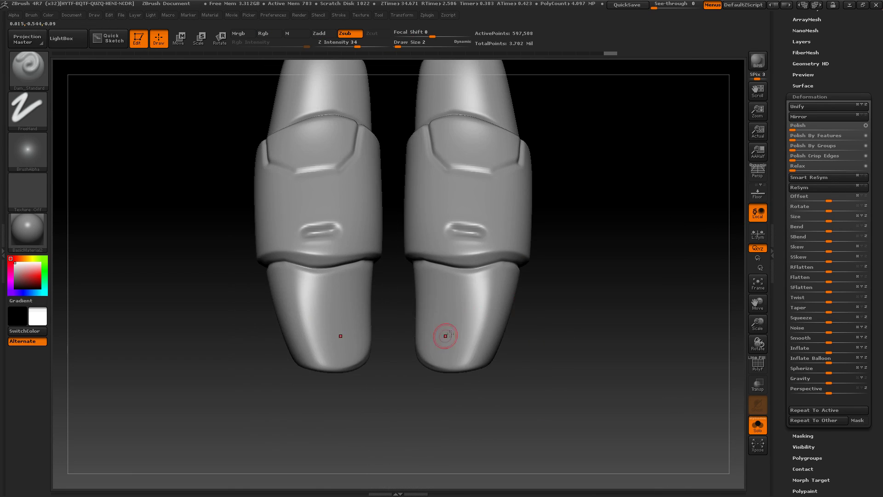
Step: Mask an elongated, slanted oval on both pads' lower sections and invert the mask
ctrl+drag(453, 299, 449, 324)
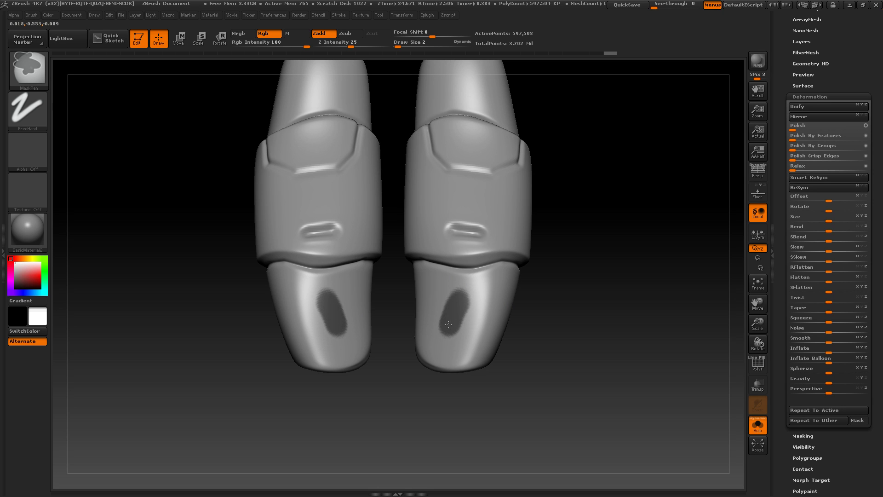
mouse_move(529, 322)
mouse_down()
mouse_move(601, 309)
mouse_move(595, 278)
mouse_up()
ctrl+click(619, 296)
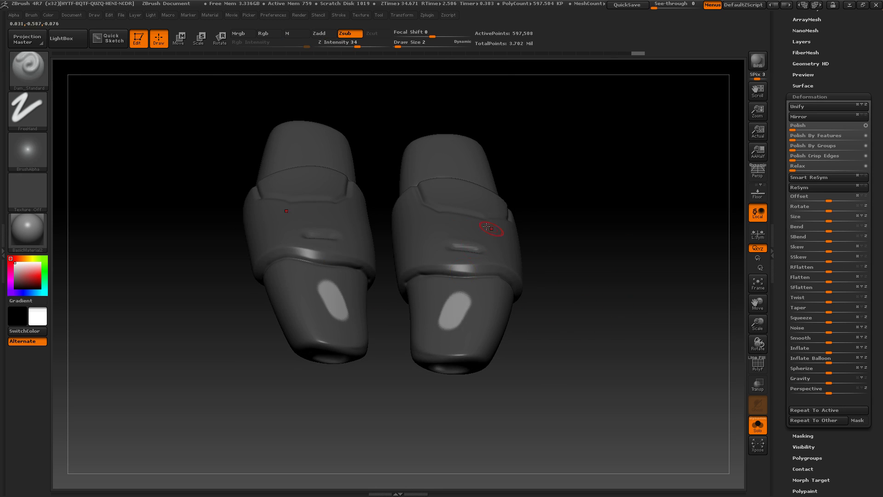
Step: Carve the unmasked ovals into recesses with the ClayBuildup brush at Draw Size 8 and clear the mask
click(402, 45)
click(28, 69)
click(140, 97)
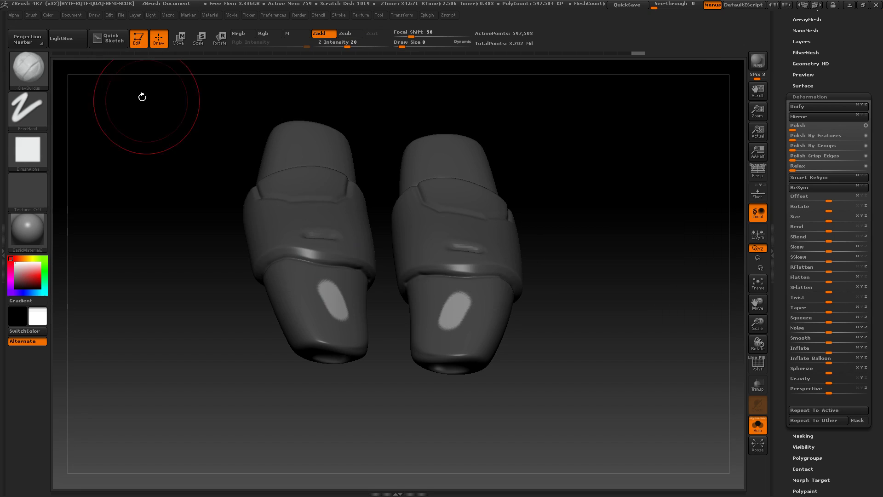
mouse_move(464, 308)
mouse_down()
mouse_move(459, 302)
mouse_move(452, 317)
mouse_up()
mouse_move(558, 314)
shift+mouse_down()
mouse_move(550, 331)
mouse_move(593, 344)
shift+mouse_up()
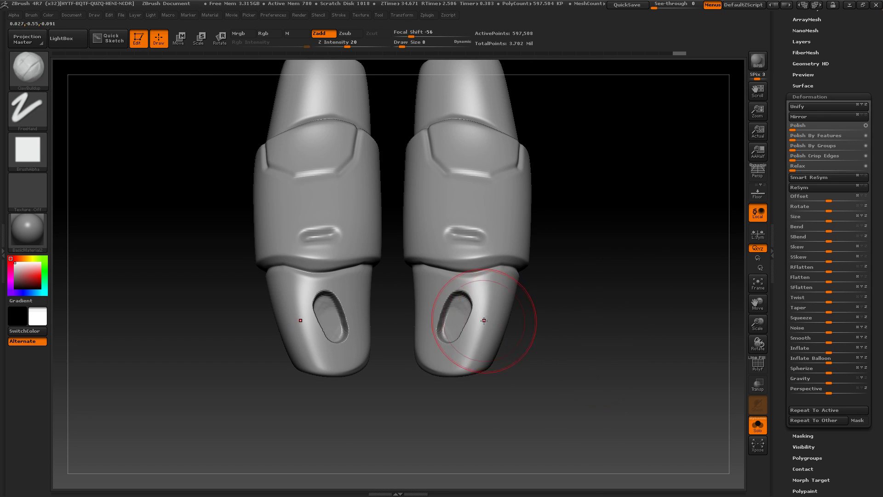
Step: Polish the midPad mesh with the new oval recesses, using a Polish deformation of about 13
drag(626, 255, 590, 338)
drag(799, 129, 811, 132)
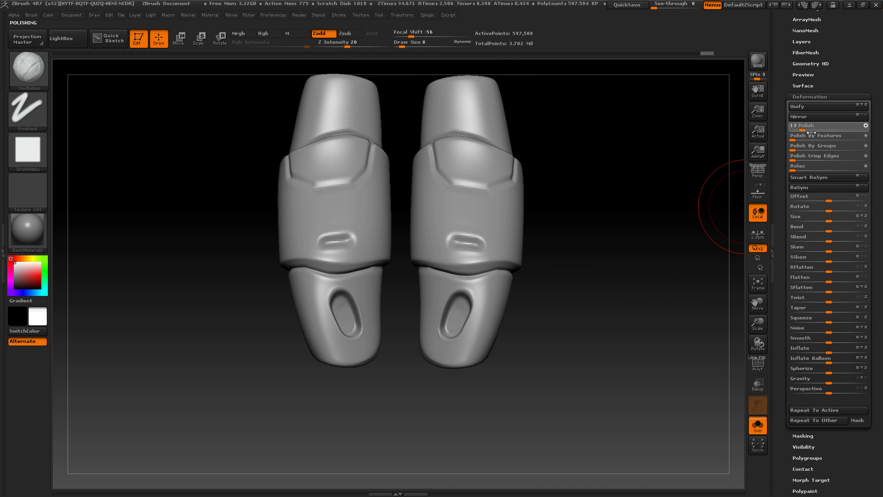
alt+drag(686, 187, 628, 283)
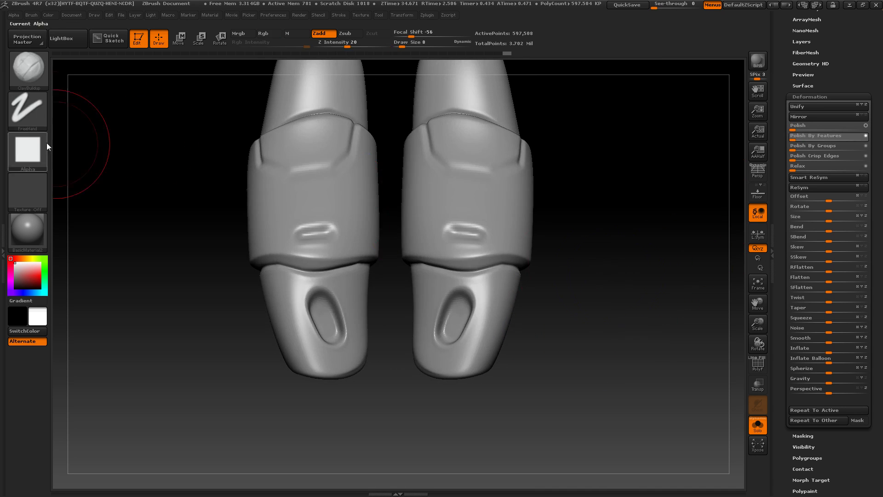
Step: Switch to the Standard brush with a different stroke type and stamp a small round detail at the lower end of both oval recesses
click(28, 68)
click(257, 89)
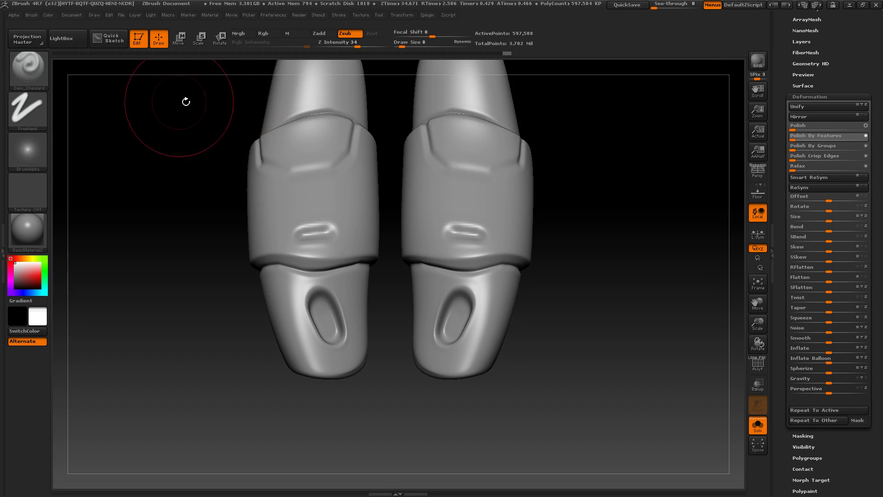
key(b)
click(578, 89)
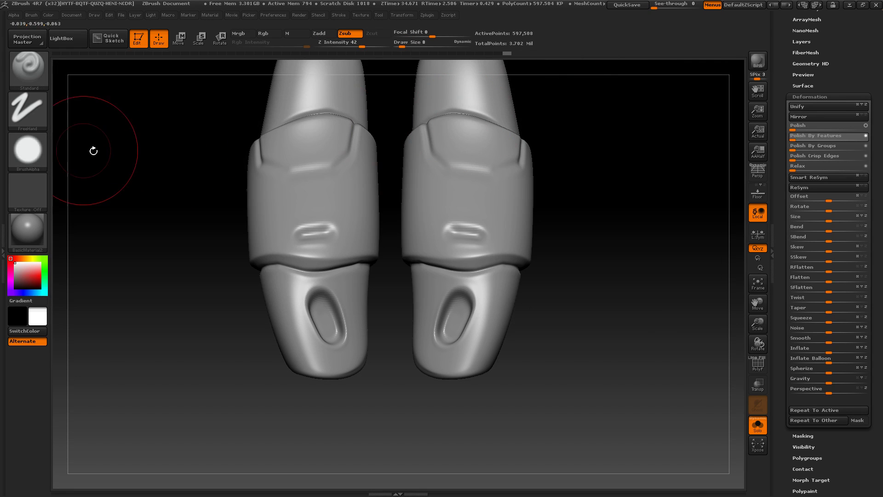
click(35, 114)
click(122, 119)
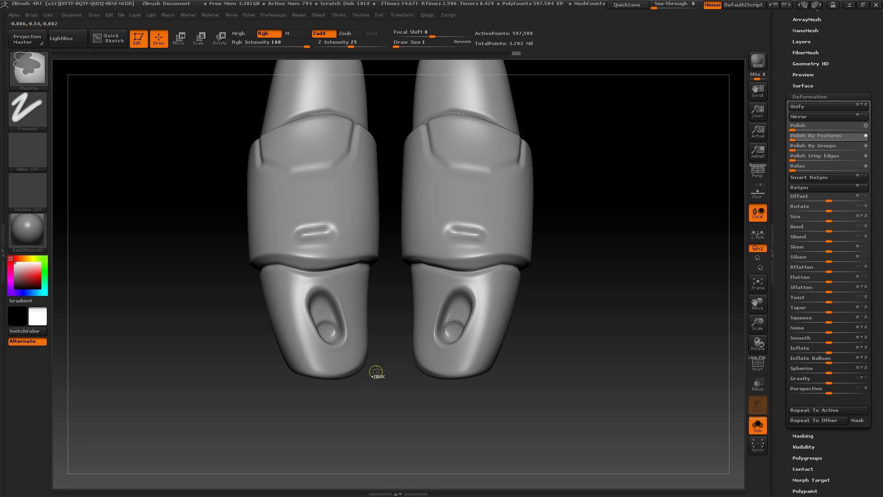
Step: Undo the round stamp in the oval recesses and stamp a sunken round detail there using Zsub at Z Intensity 64
drag(375, 368, 348, 345)
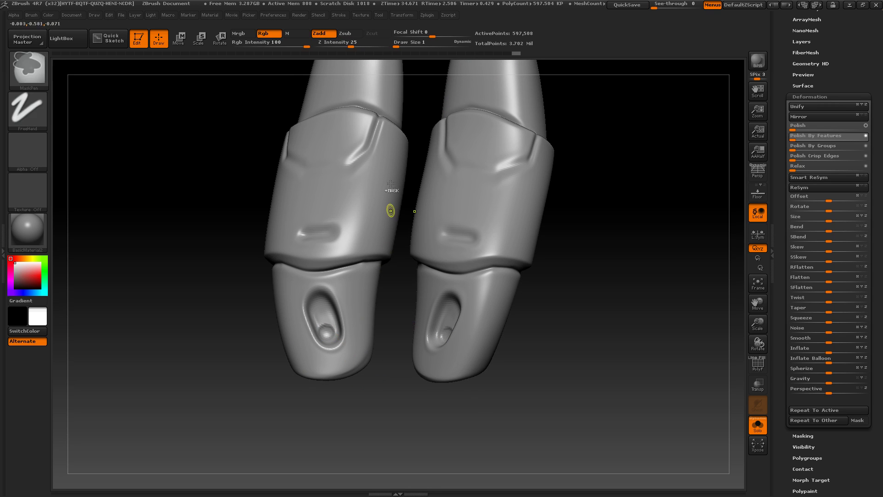
key(ctrl+z)
click(373, 45)
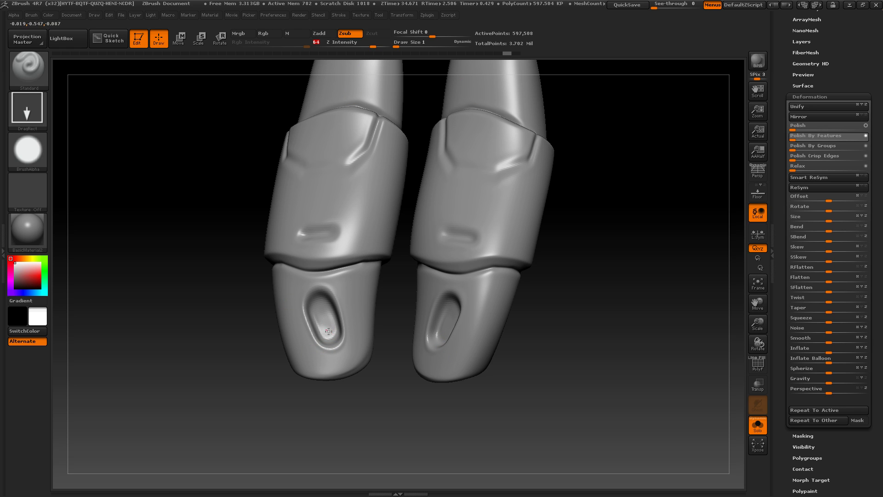
mouse_move(341, 342)
mouse_down()
mouse_move(347, 346)
mouse_move(332, 341)
mouse_up()
shift+drag(328, 325, 330, 319)
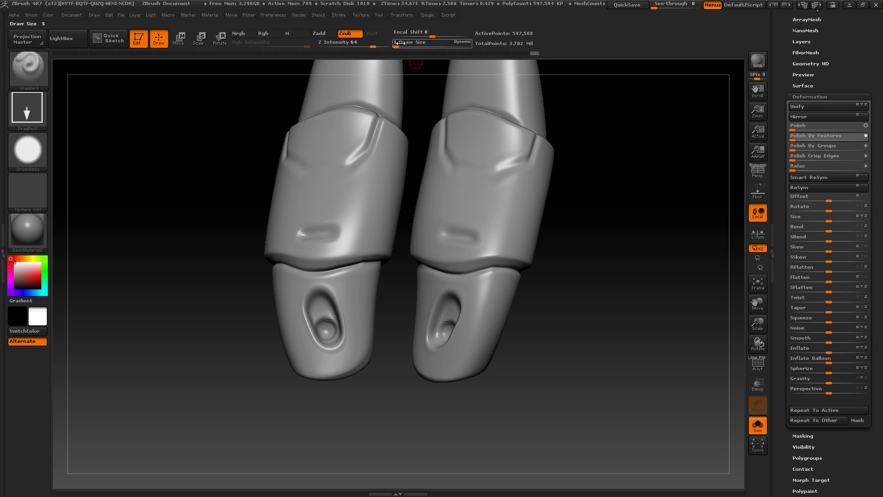
Step: Switch the brush to Zadd and stamp a raised round bump at the lower end of both oval recesses
alt+drag(175, 293, 207, 373)
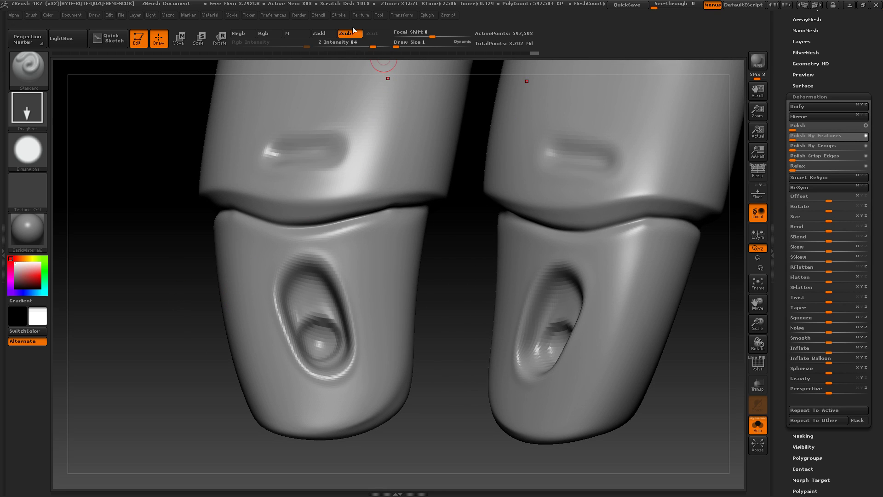
click(323, 34)
mouse_move(320, 344)
mouse_down()
mouse_move(340, 354)
mouse_move(324, 341)
mouse_up()
key(ctrl+z)
key(shift)
Step: Stamp two small sunken dots near the lower edge of the upper panel on both pads, using Zsub
alt+drag(453, 333, 478, 229)
drag(578, 335, 607, 283)
drag(607, 284, 558, 338)
alt+drag(559, 338, 550, 371)
drag(484, 249, 558, 266)
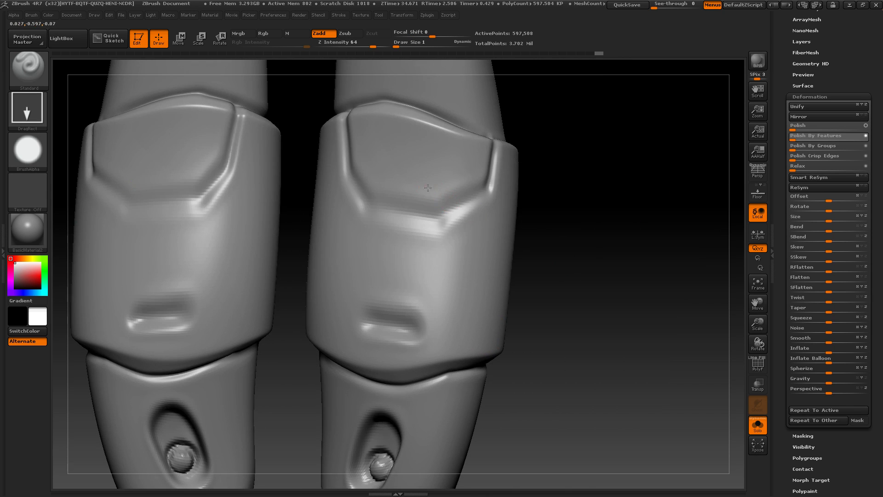
drag(428, 188, 438, 190)
key(ctrl+z)
click(345, 34)
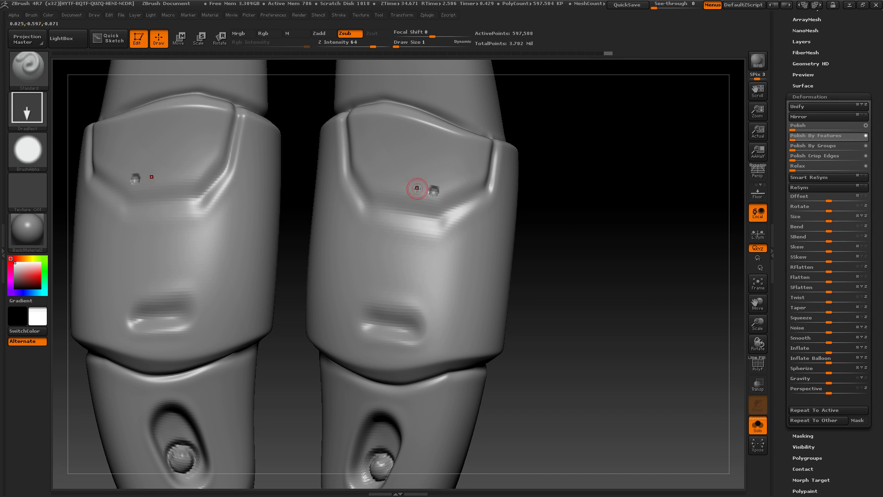
drag(395, 193, 394, 191)
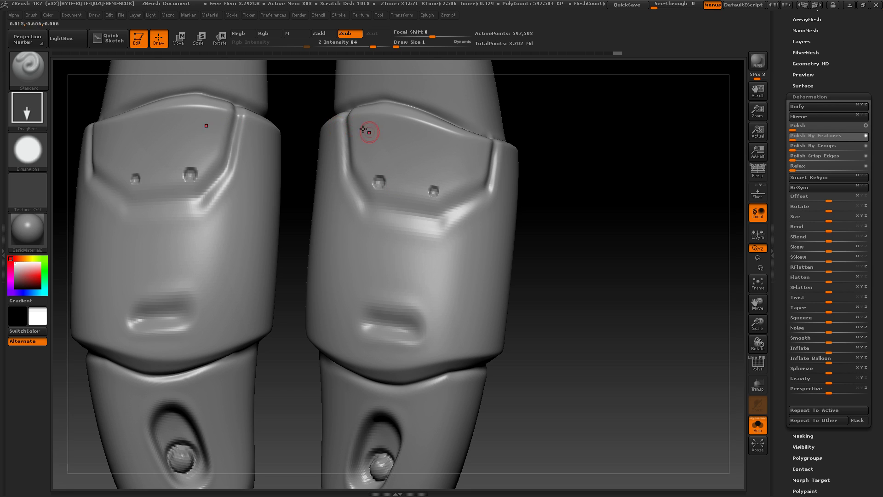
Step: Switch to the Dam_Standard brush and carve a groove along the inner side and inner lower corner of both upper panels
key(f)
drag(571, 242, 543, 266)
alt+drag(530, 195, 511, 233)
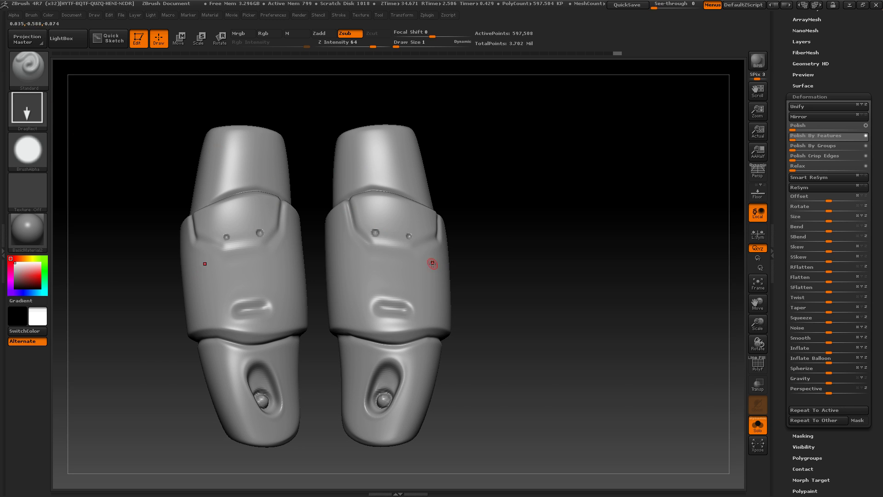
key(b)
key(d)
key(s)
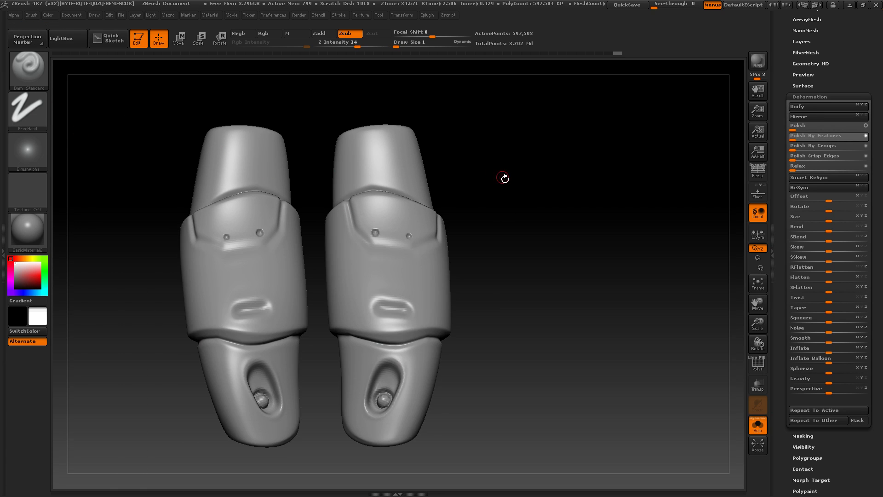
drag(504, 178, 499, 201)
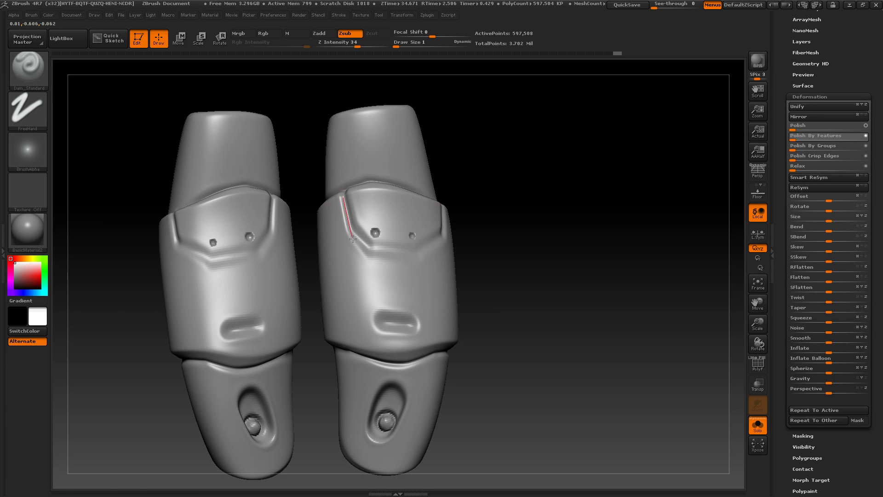
drag(366, 279, 359, 239)
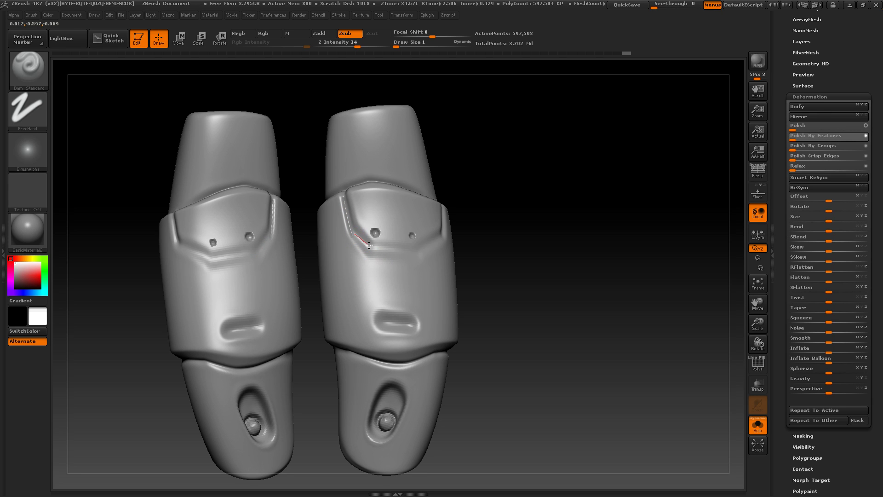
drag(404, 279, 367, 230)
drag(404, 284, 406, 282)
Step: Continue the Dam_Standard groove along the lower edge and outer side of both upper panels
drag(496, 266, 474, 266)
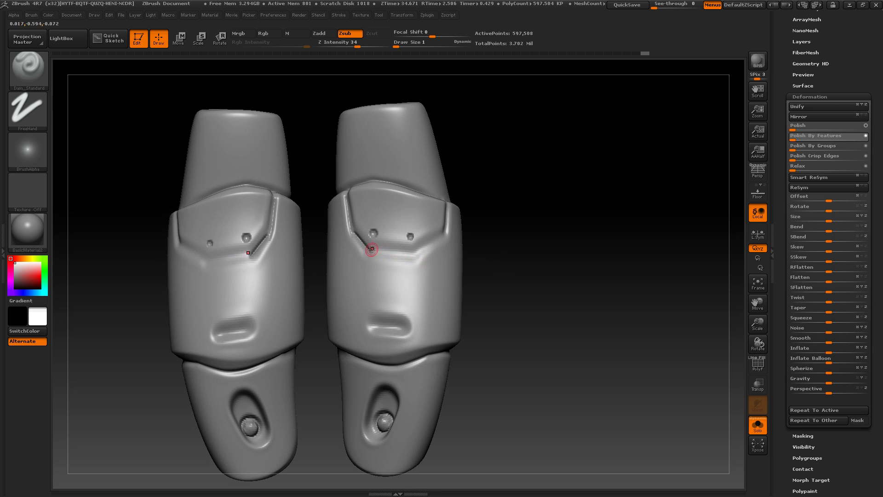
drag(413, 257, 476, 257)
drag(491, 252, 516, 261)
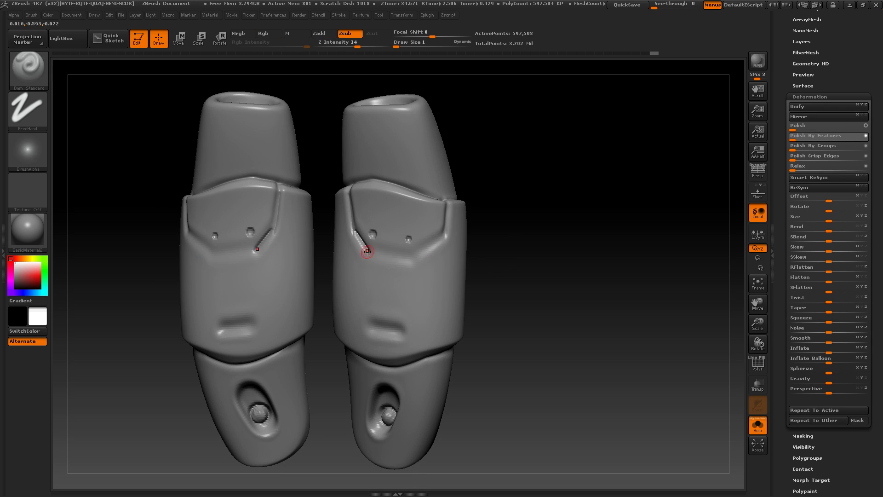
mouse_move(389, 252)
mouse_down()
mouse_move(447, 256)
mouse_move(490, 241)
mouse_up()
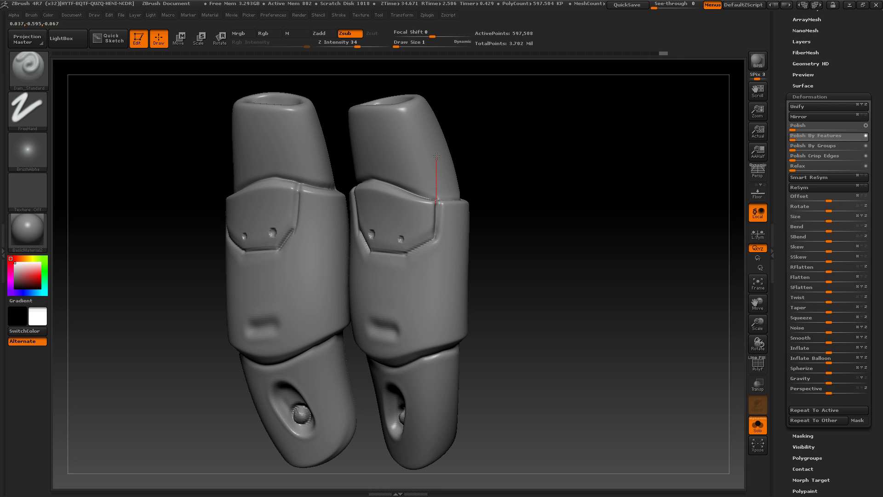
drag(464, 168, 551, 200)
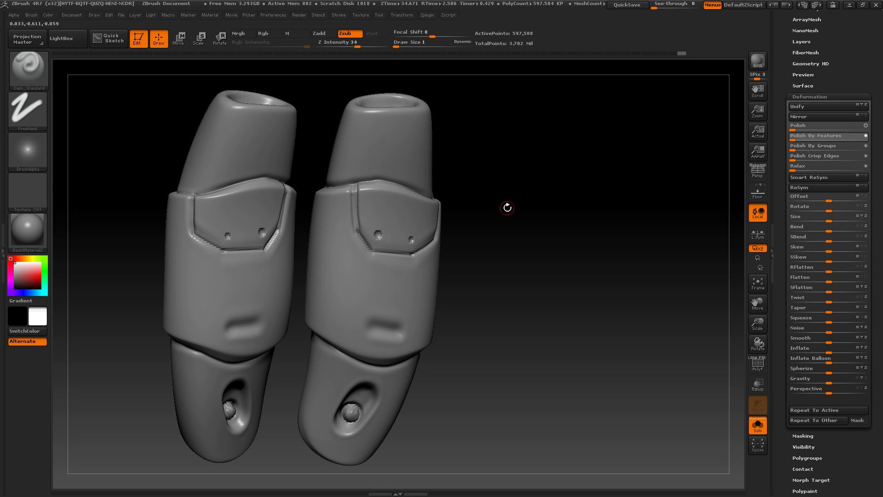
Step: Carve a fine line inside the horizontal slots on the middle sections and smooth it
drag(507, 207, 509, 230)
key(shift)
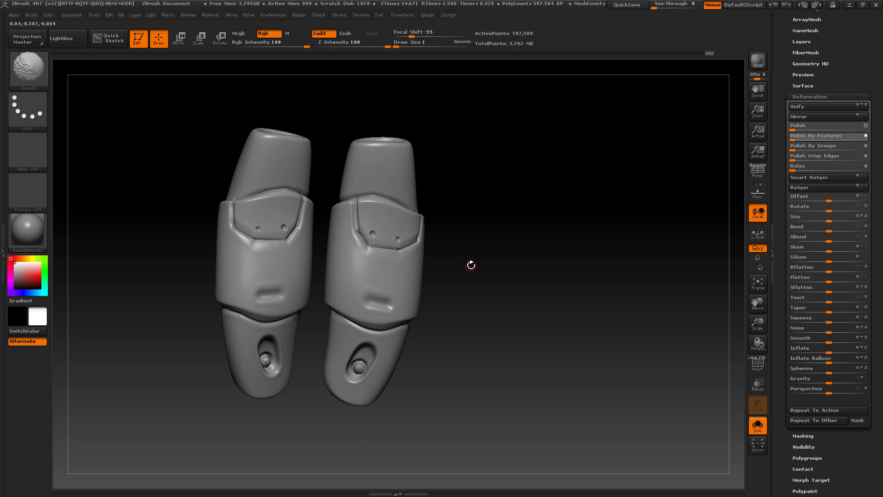
drag(471, 262, 418, 247)
drag(483, 250, 532, 251)
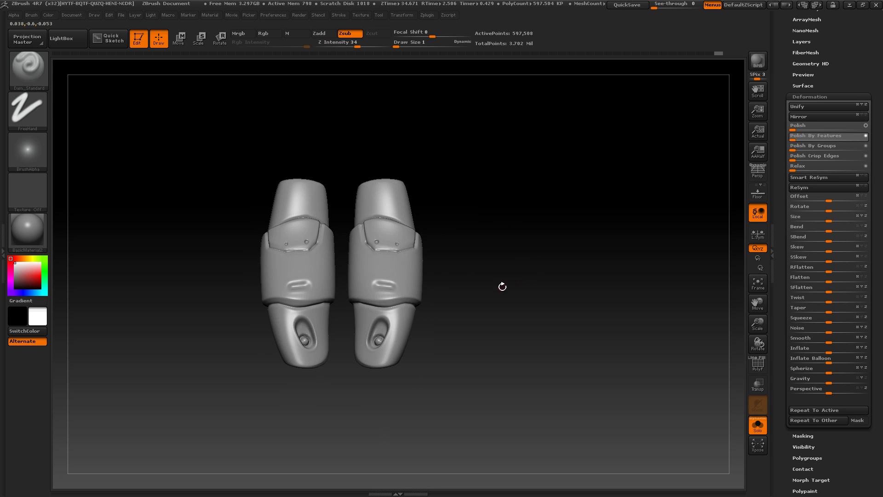
alt+drag(478, 290, 487, 334)
drag(372, 313, 413, 321)
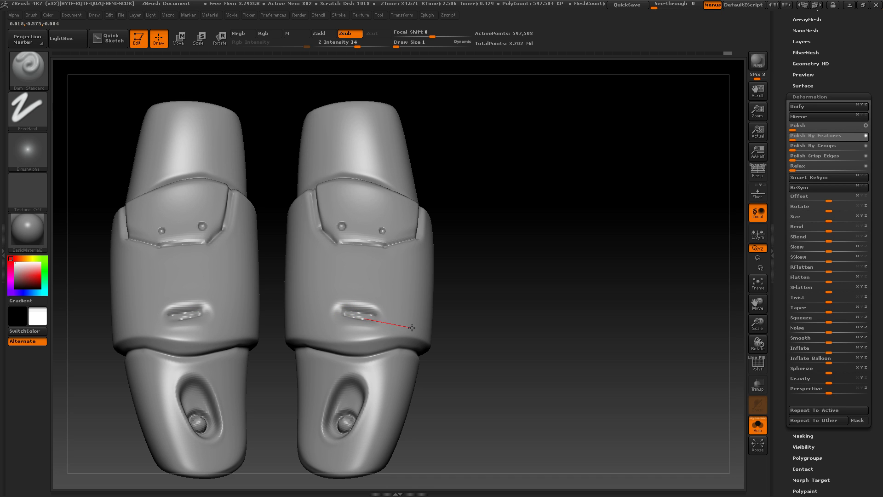
drag(425, 324, 425, 324)
shift+drag(369, 315, 351, 314)
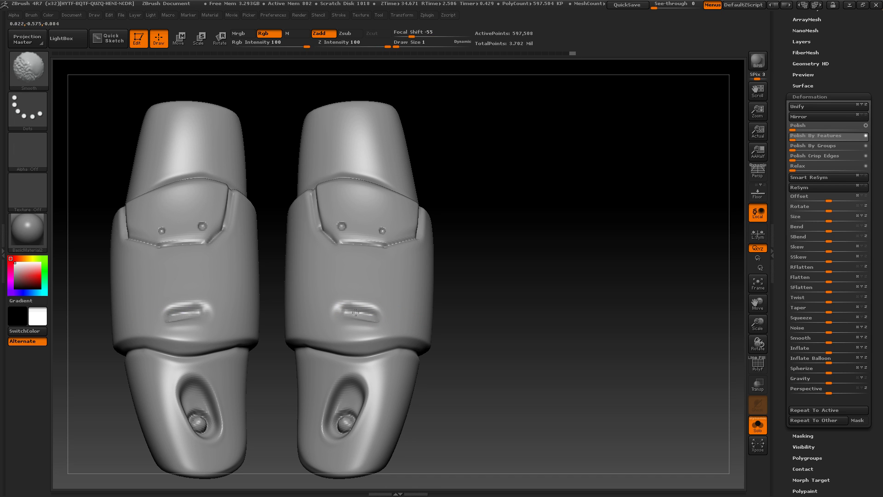
Step: Show the complete bust to examine the detailed pads in context, then isolate the pads again
mouse_move(502, 294)
alt+mouse_down()
mouse_move(509, 247)
mouse_move(515, 262)
alt+mouse_up()
click(757, 425)
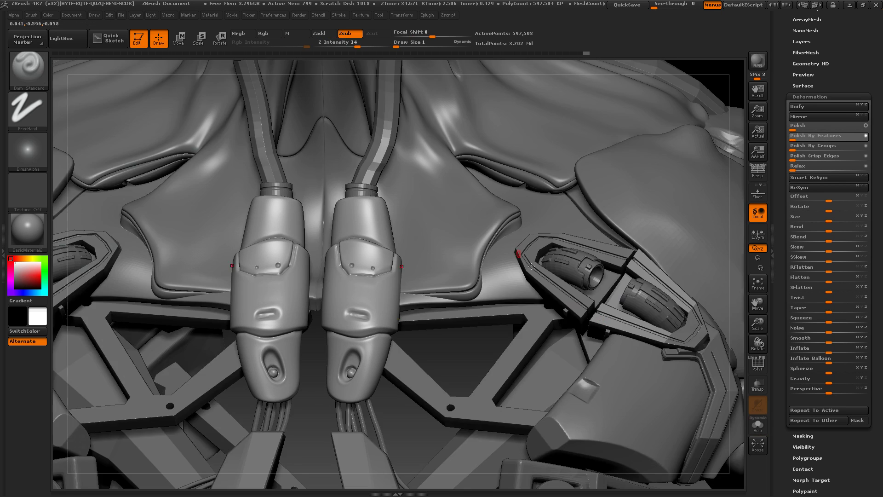
key(f)
key(f)
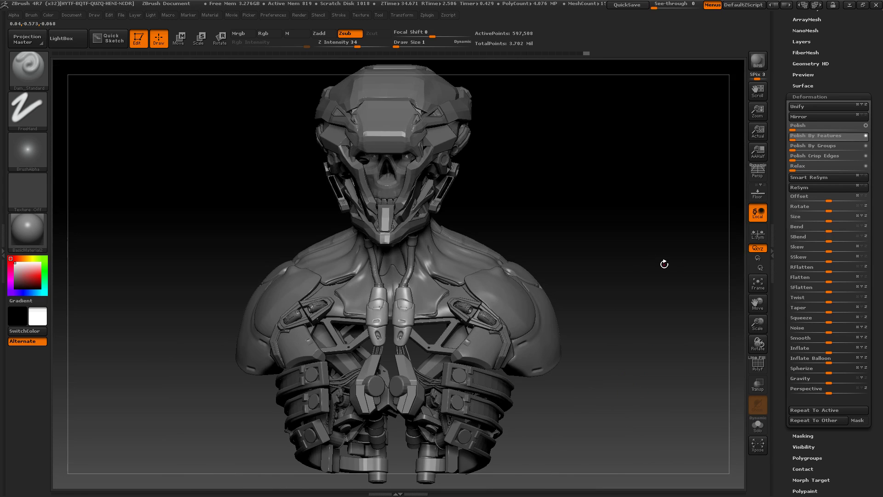
shift+drag(664, 264, 662, 346)
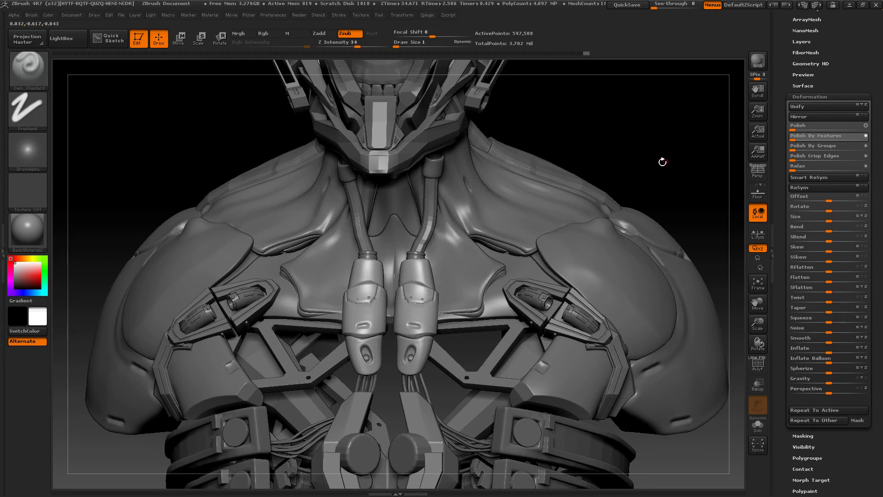
drag(662, 161, 420, 261)
click(758, 425)
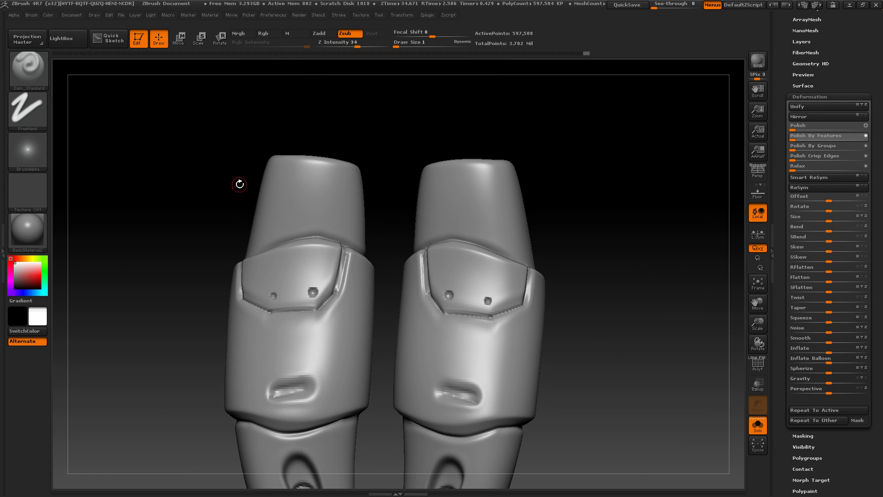
Step: Mask a long, downward-tapering shape on both pads' upper sections and invert the mask
mouse_move(299, 197)
ctrl+mouse_down()
mouse_move(304, 212)
mouse_move(308, 184)
mouse_move(296, 186)
mouse_move(313, 178)
mouse_move(294, 177)
mouse_move(295, 203)
mouse_move(303, 185)
ctrl+mouse_up()
ctrl+click(390, 135)
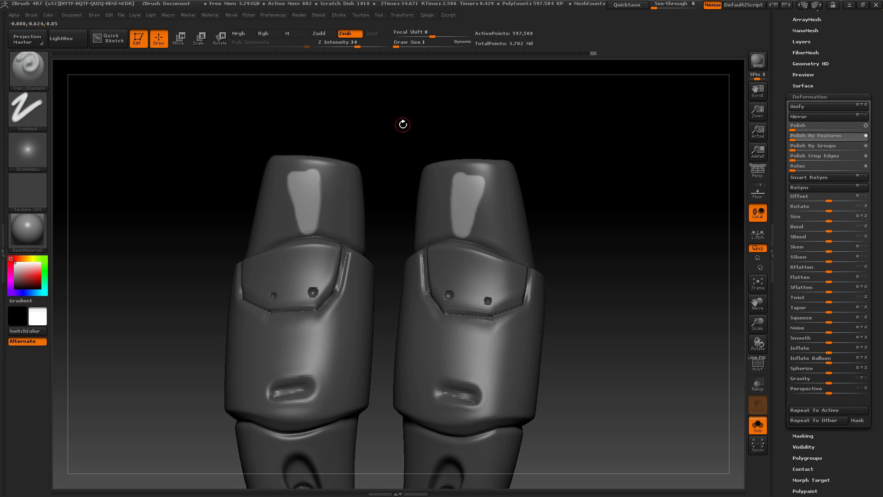
drag(402, 124, 414, 137)
Step: Try to carve the unmasked tapered shapes into recesses with the ClayBuildup brush at Draw Size 3
drag(398, 46, 404, 45)
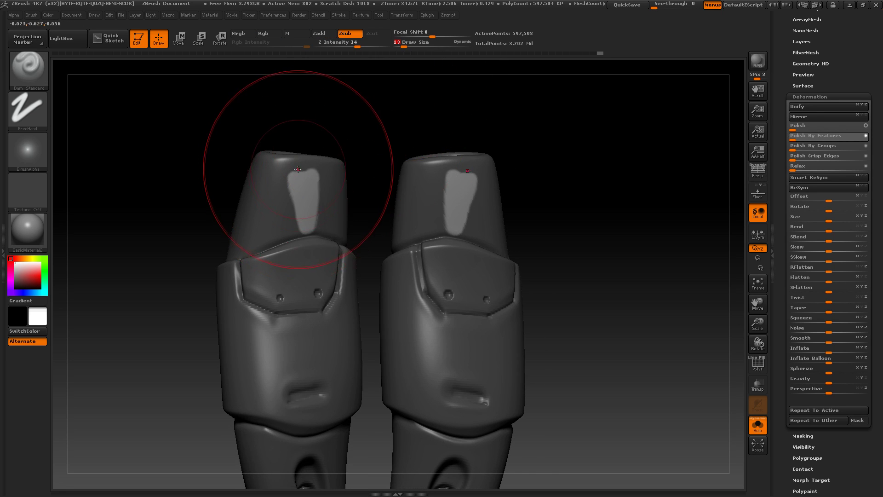
text(12)
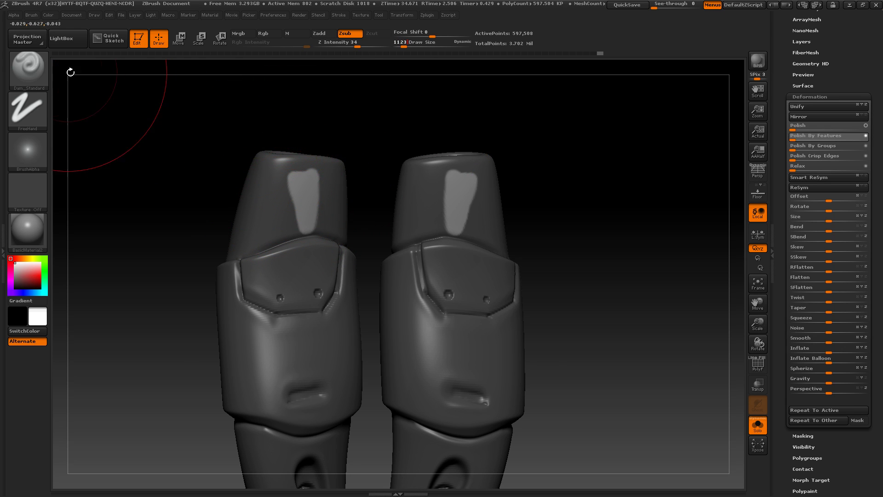
click(28, 68)
click(163, 116)
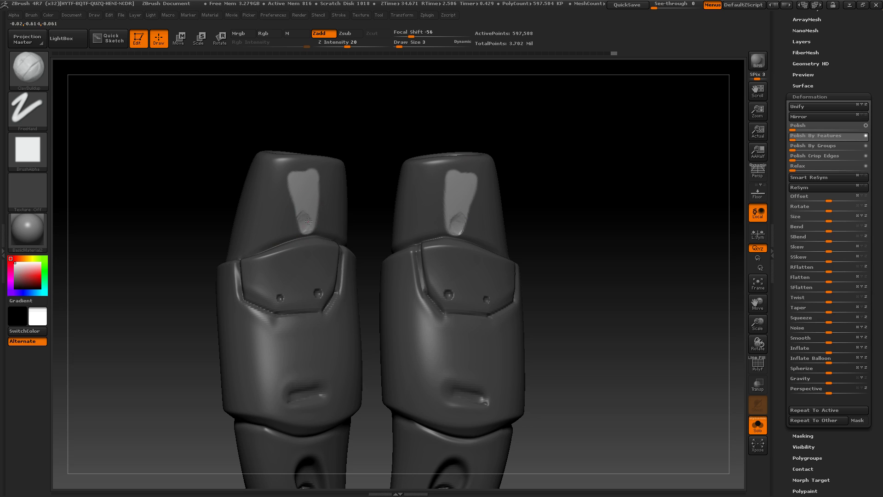
mouse_move(308, 221)
mouse_down()
mouse_move(313, 186)
mouse_move(296, 221)
mouse_move(305, 230)
mouse_move(301, 197)
mouse_move(309, 202)
mouse_move(314, 185)
mouse_move(300, 194)
mouse_up()
drag(368, 187, 353, 183)
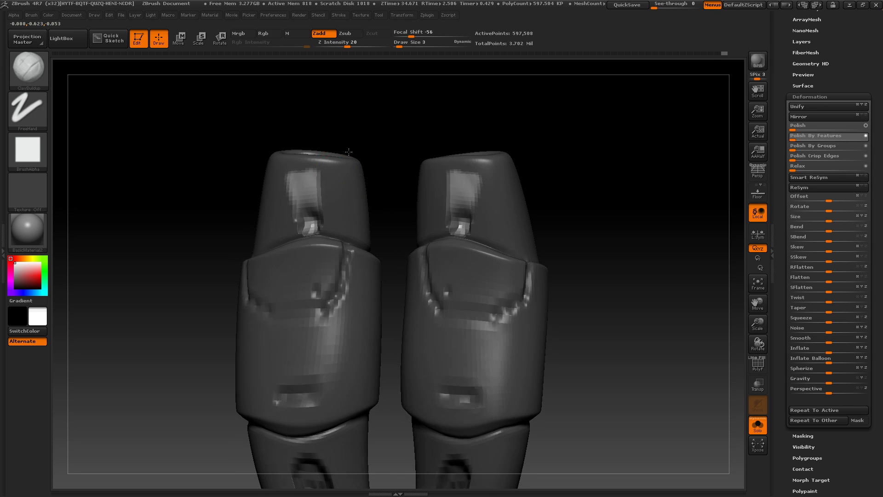
Step: Smooth the tapered recesses on the upper sections and clear the mask
shift+drag(294, 174, 295, 196)
mouse_move(372, 140)
mouse_down()
mouse_move(369, 168)
mouse_move(360, 156)
mouse_up()
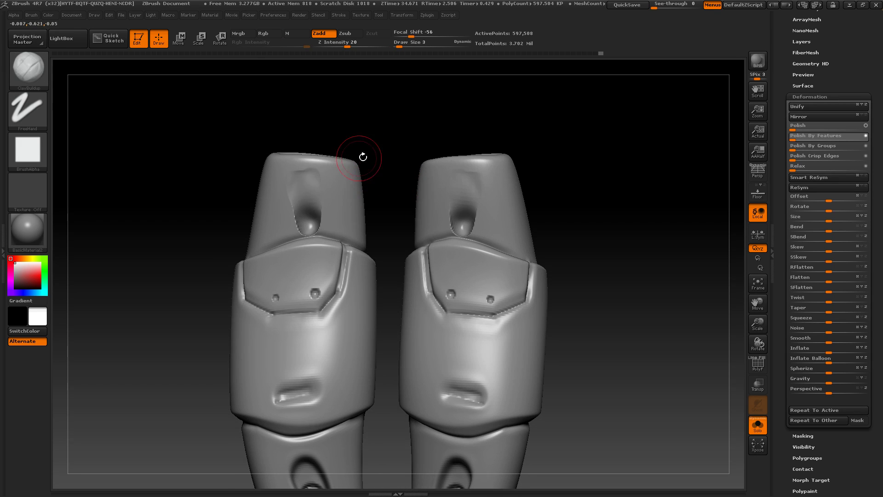
key(shift)
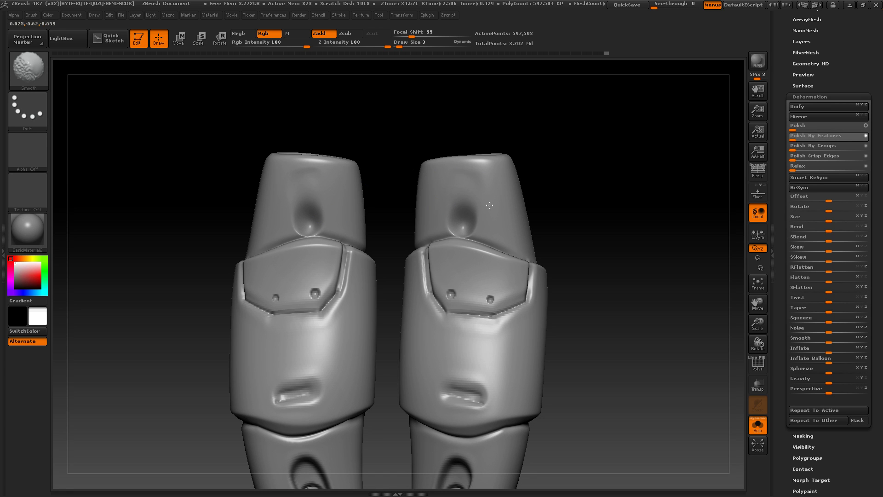
Step: Undo the carving and smoothing of the tapered recesses on the upper sections
mouse_move(577, 243)
alt+mouse_down()
mouse_move(570, 193)
mouse_move(561, 256)
alt+mouse_up()
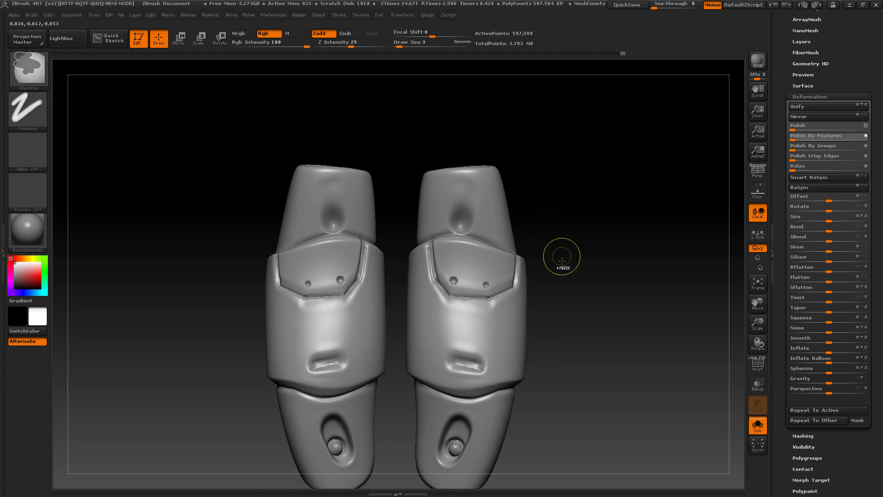
key(ctrl+z)
key(ctrl+z)
key(ctrl+z)
key(ctrl+z)
key(ctrl+z)
key(ctrl+z)
key(ctrl+z)
key(ctrl+z)
key(ctrl+z)
key(ctrl+z)
key(ctrl+z)
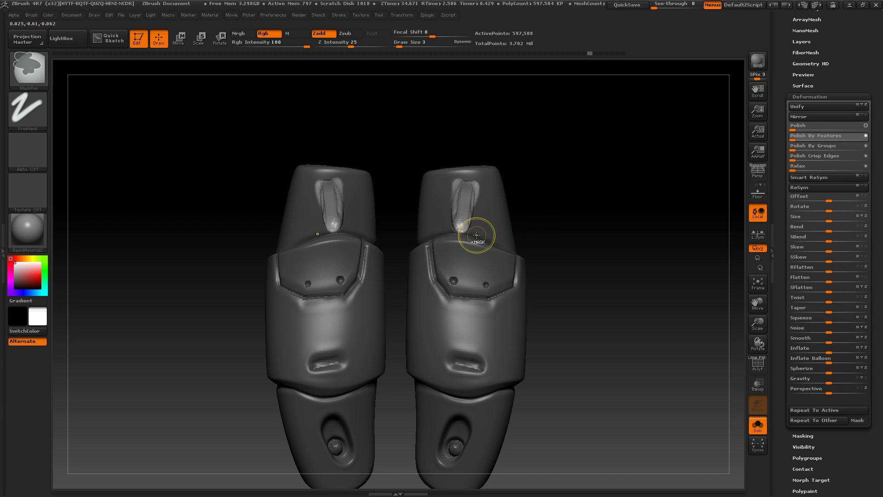
key(ctrl+z)
key(ctrl+z)
key(ctrl+z)
key(ctrl+z)
key(ctrl+z)
key(ctrl+z)
key(ctrl+z)
key(ctrl+z)
key(ctrl+z)
key(ctrl+z)
key(ctrl+z)
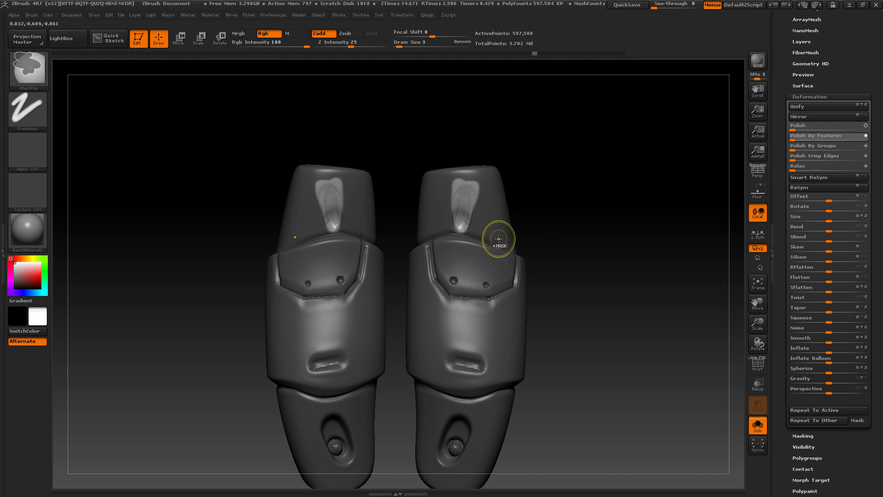
Step: Rework the mask on both pads' upper sections to leave a shorter, rounded teardrop area unmasked
mouse_move(453, 232)
ctrl+mouse_down()
mouse_move(463, 225)
mouse_move(455, 233)
ctrl+mouse_up()
mouse_move(307, 210)
ctrl+mouse_down()
mouse_move(318, 216)
mouse_move(351, 183)
mouse_move(332, 205)
mouse_move(329, 191)
mouse_move(322, 197)
ctrl+mouse_up()
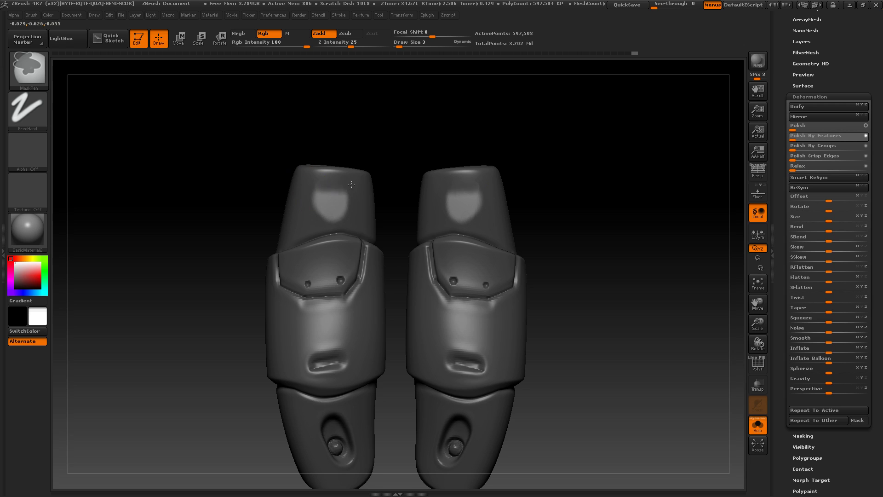
mouse_move(352, 184)
ctrl+mouse_down()
mouse_move(340, 194)
mouse_move(348, 222)
ctrl+mouse_up()
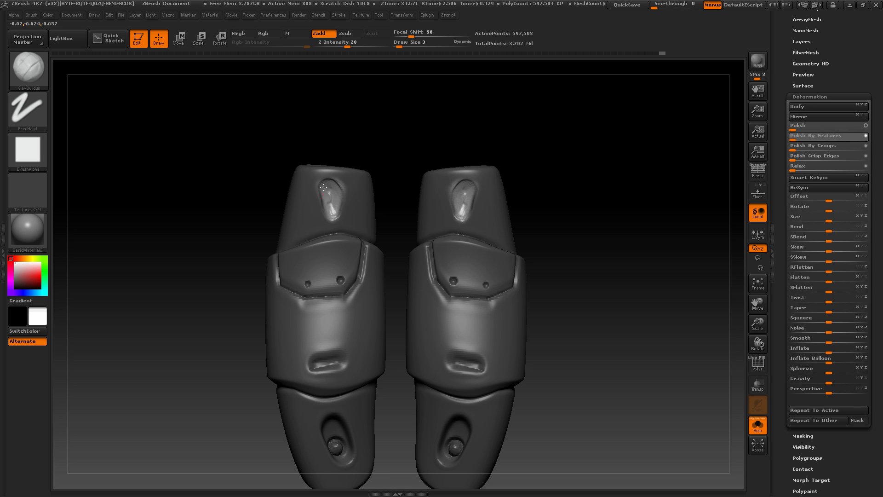
Step: Carve and smooth the unmasked teardrop areas on both pads' upper sections with ClayBuildup at Draw Size 3, and clear the mask
key(shift)
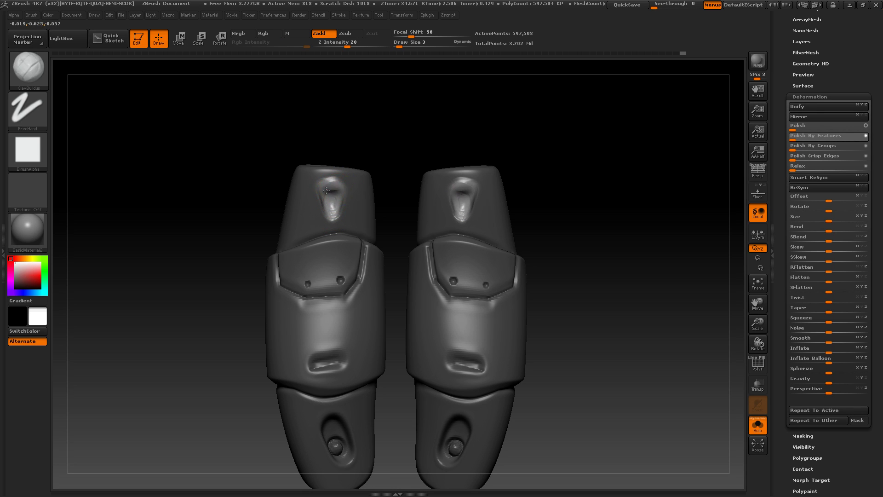
drag(331, 217, 334, 179)
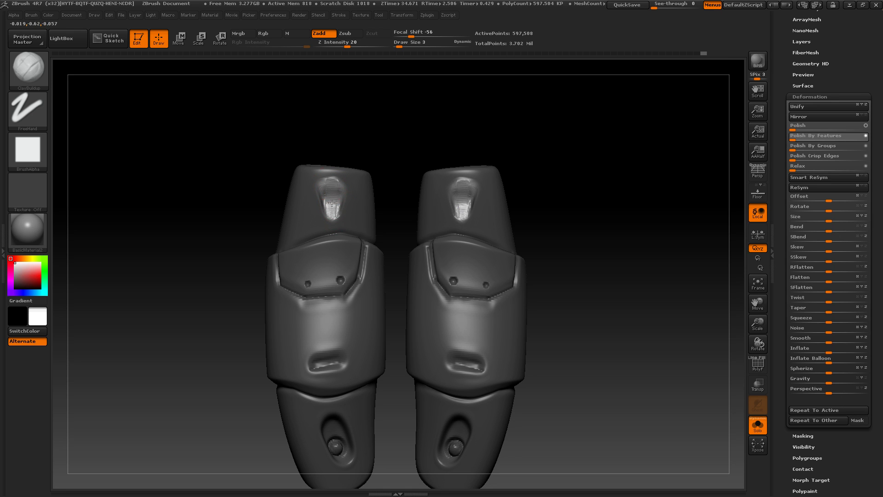
shift+drag(333, 225, 342, 178)
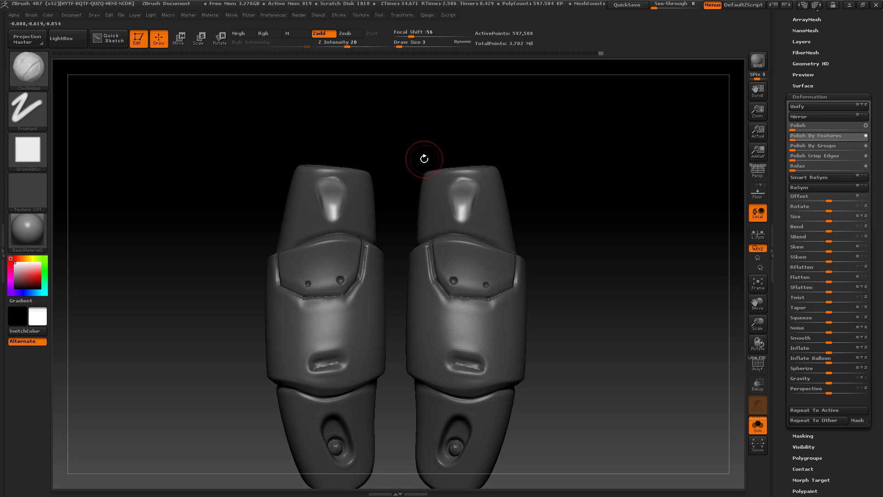
ctrl+drag(424, 158, 407, 172)
Step: Soften and deepen the teardrop recesses on the upper sections with light ClayBuildup and Smooth strokes
shift+drag(355, 199, 336, 192)
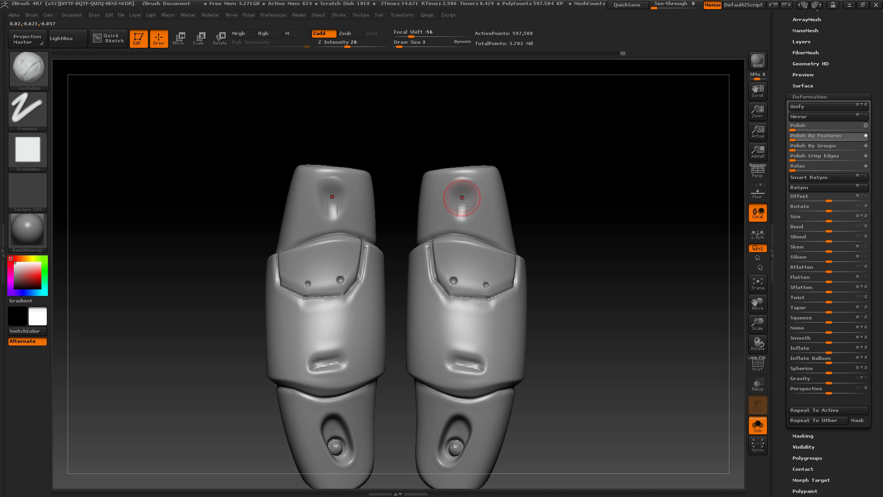
mouse_move(459, 208)
mouse_down()
mouse_move(461, 218)
mouse_move(461, 202)
mouse_up()
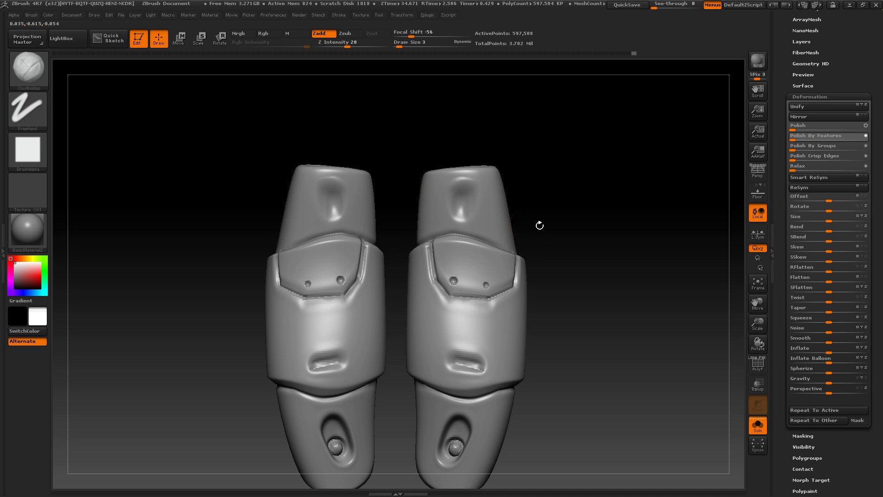
alt+drag(539, 224, 590, 206)
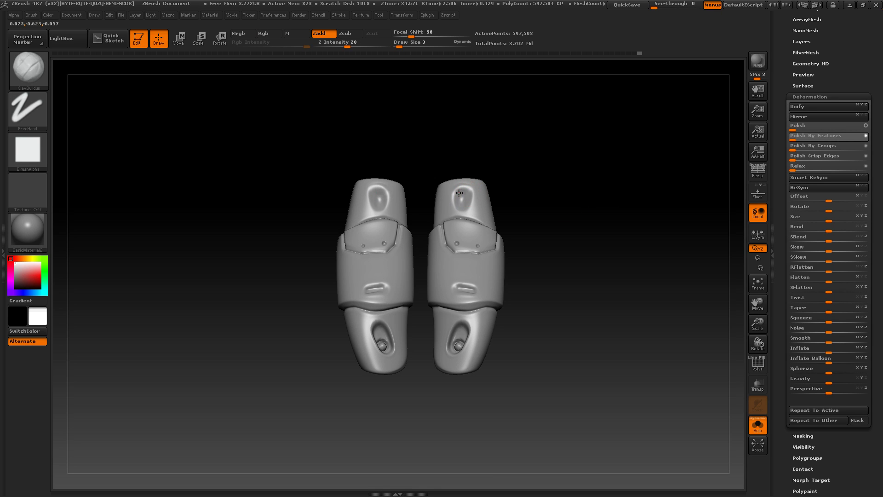
shift+drag(462, 194, 453, 199)
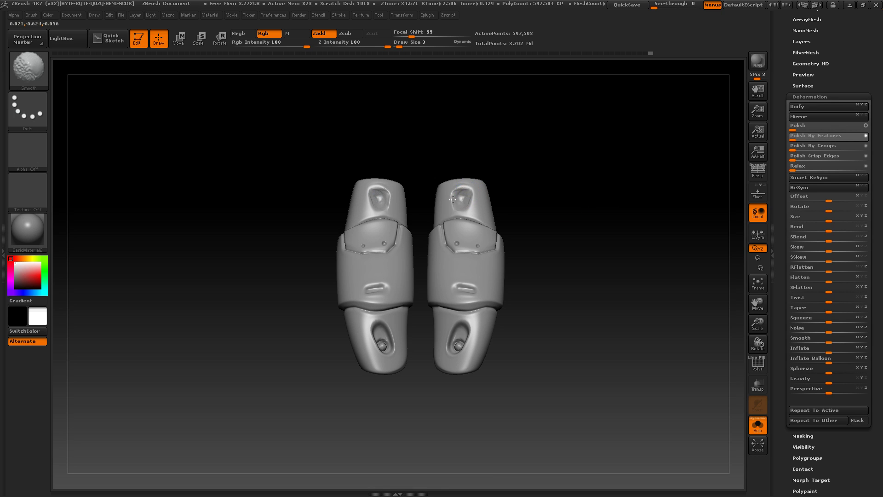
mouse_move(528, 199)
mouse_down()
mouse_move(572, 195)
mouse_move(559, 278)
mouse_up()
drag(548, 226, 570, 244)
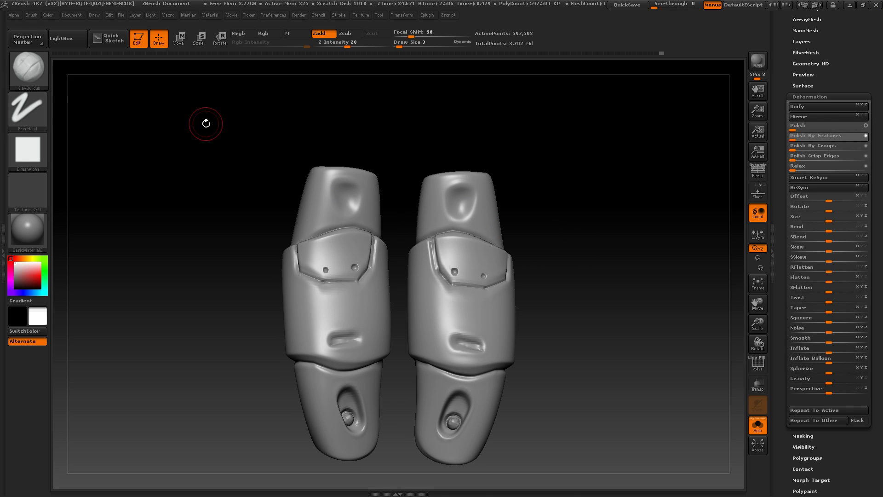
Step: Add a round stud at the lower end of each upper recess with the Standard DragRect brush in Zsub at Draw Size 2
key(b)
key(s)
key(t)
click(398, 45)
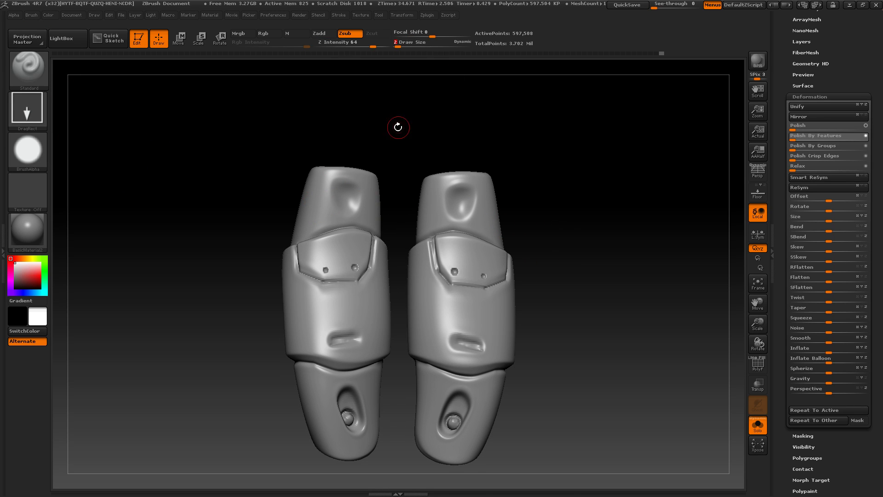
drag(397, 127, 375, 138)
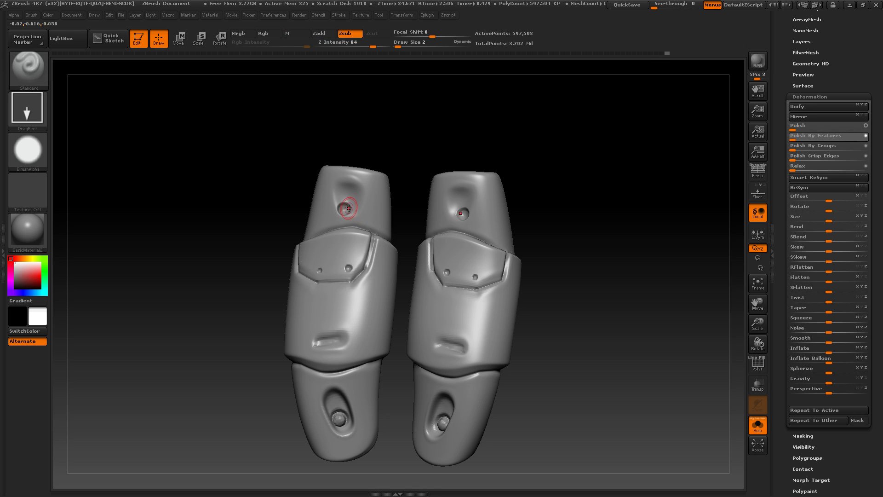
alt+drag(403, 168, 402, 209)
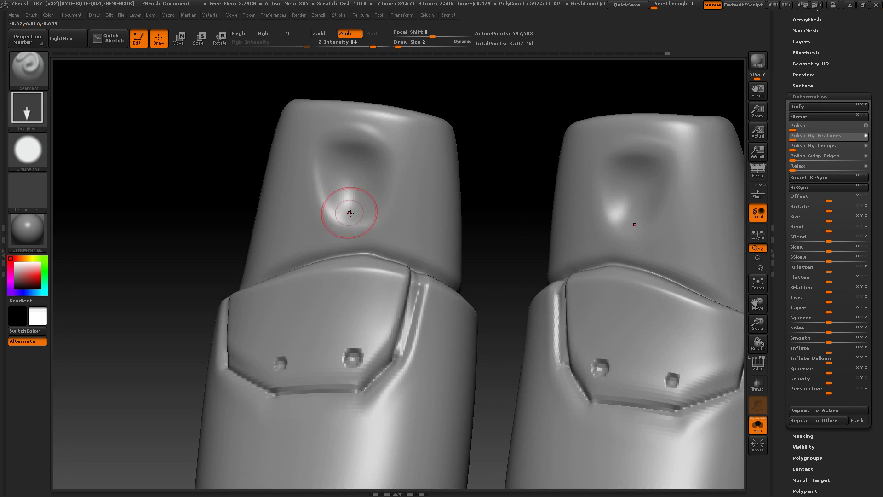
mouse_move(348, 207)
mouse_down()
mouse_move(366, 206)
mouse_move(353, 188)
mouse_move(375, 226)
mouse_up()
Step: Try adding a second round stud to the pads' upper sections with the full model shown, and undo it
alt+drag(497, 227, 594, 238)
click(757, 425)
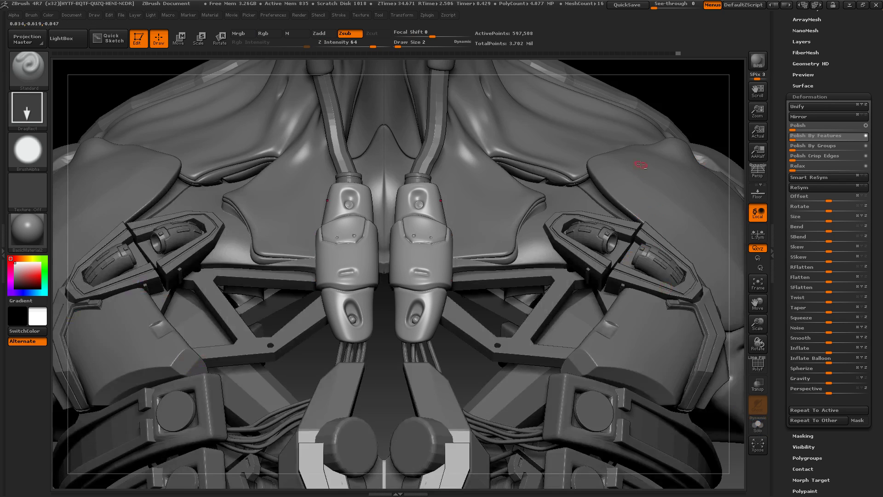
alt+drag(707, 97, 716, 180)
drag(504, 175, 509, 188)
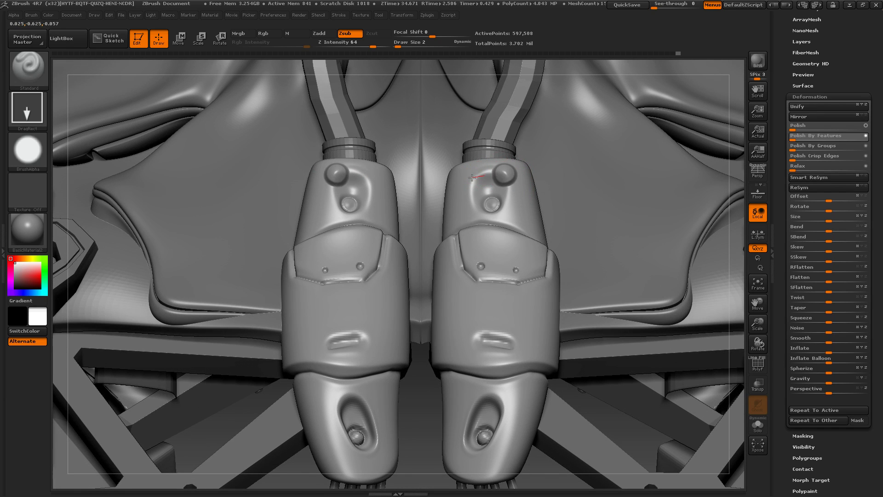
key(ctrl+z)
Step: Set the Standard brush to the FreeHand stroke with no alpha, Z Intensity 14 and Draw Size 4, undoing the test stroke
click(16, 102)
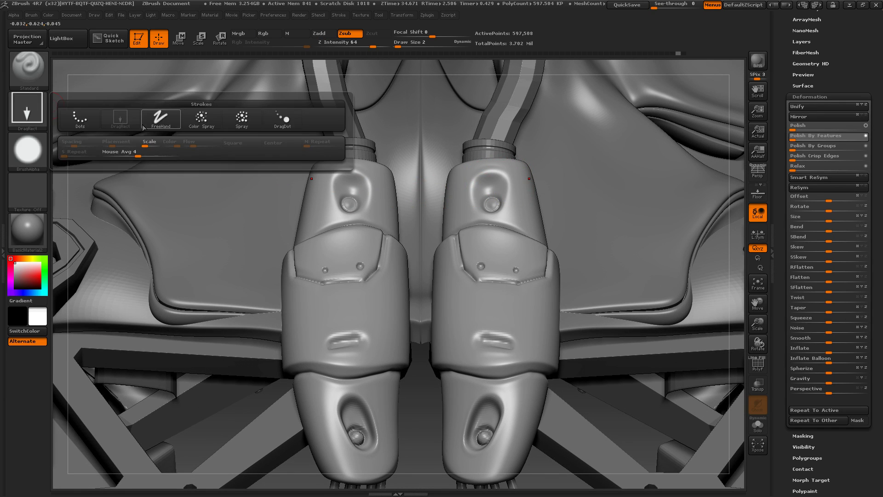
click(160, 120)
click(28, 149)
click(144, 157)
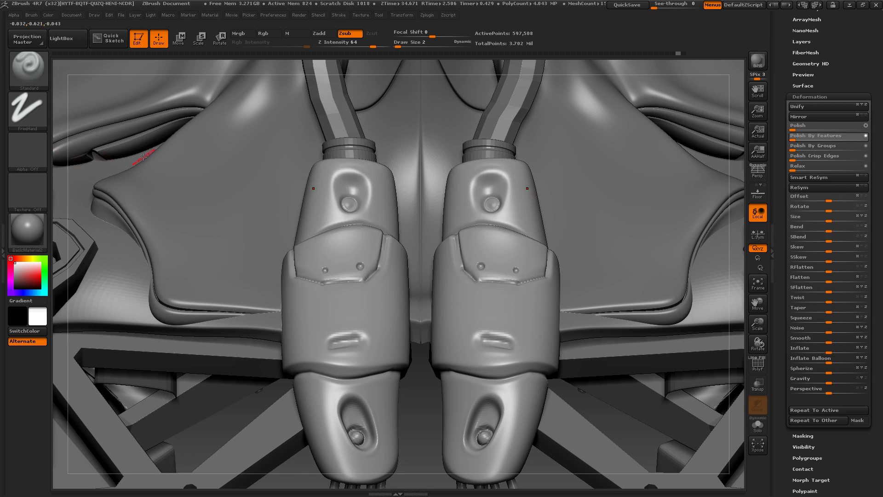
mouse_move(337, 176)
mouse_down()
mouse_move(363, 176)
mouse_move(338, 176)
mouse_move(351, 176)
mouse_up()
key(ctrl+z)
click(399, 46)
click(342, 45)
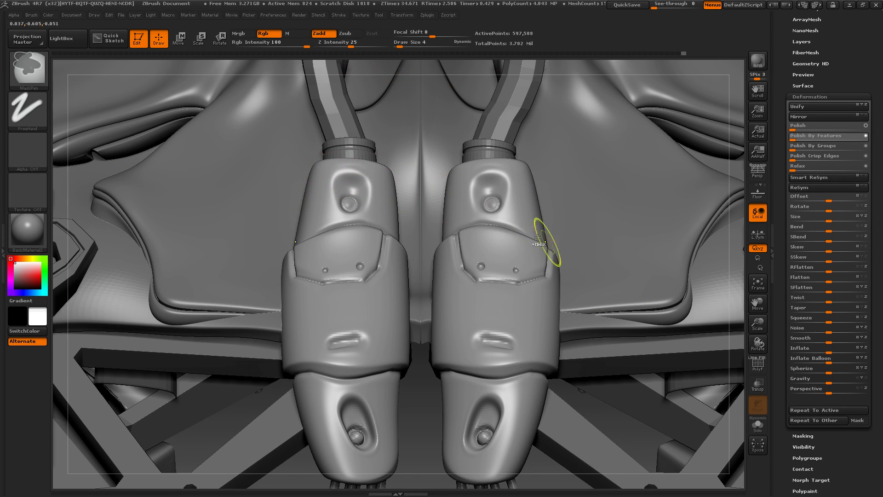
Step: Isolate the pads and sharpen the rims around the upper recesses with the Standard brush in Zsub at Draw Size 1
click(757, 426)
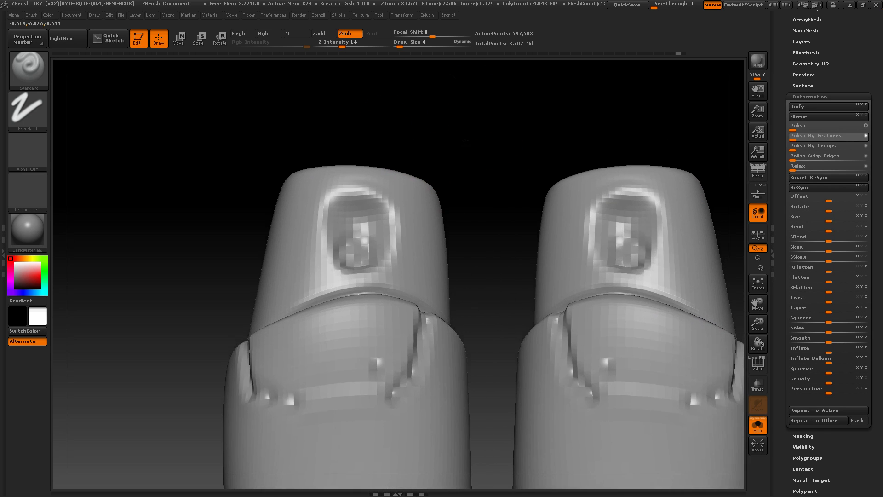
drag(413, 48, 394, 46)
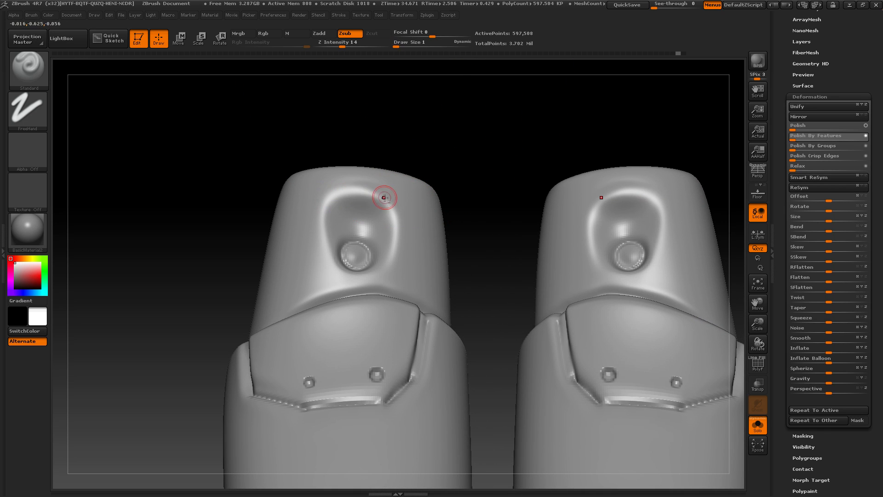
mouse_move(357, 196)
mouse_down()
mouse_move(373, 195)
mouse_move(307, 200)
mouse_move(324, 203)
mouse_move(326, 272)
mouse_move(376, 277)
mouse_move(400, 250)
mouse_move(378, 195)
mouse_move(329, 203)
mouse_move(329, 271)
mouse_move(354, 279)
mouse_move(385, 268)
mouse_move(394, 225)
mouse_move(332, 196)
mouse_move(318, 236)
mouse_move(350, 277)
mouse_move(321, 248)
mouse_up()
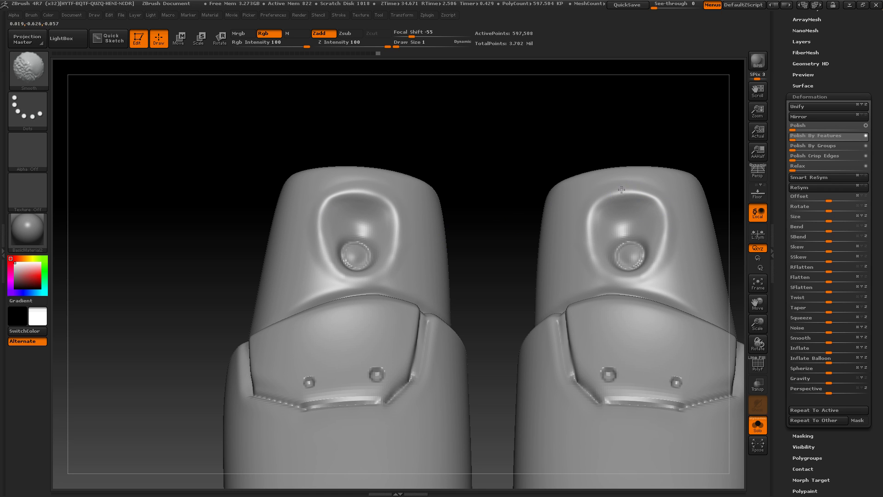
alt+drag(560, 125, 576, 139)
alt+click(579, 97)
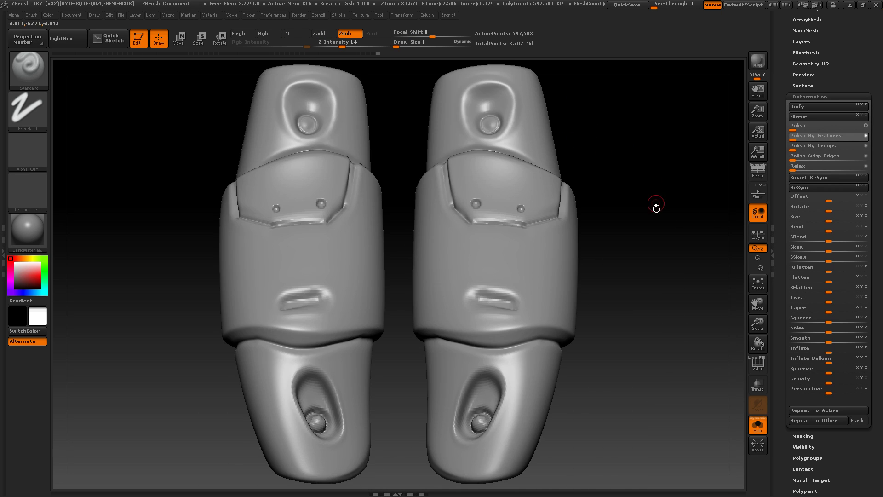
Step: Show the full bust and examine the detailed chest pads from several angles
mouse_move(656, 205)
alt+mouse_down()
mouse_move(629, 180)
mouse_move(598, 180)
alt+mouse_up()
click(758, 425)
drag(626, 240, 643, 349)
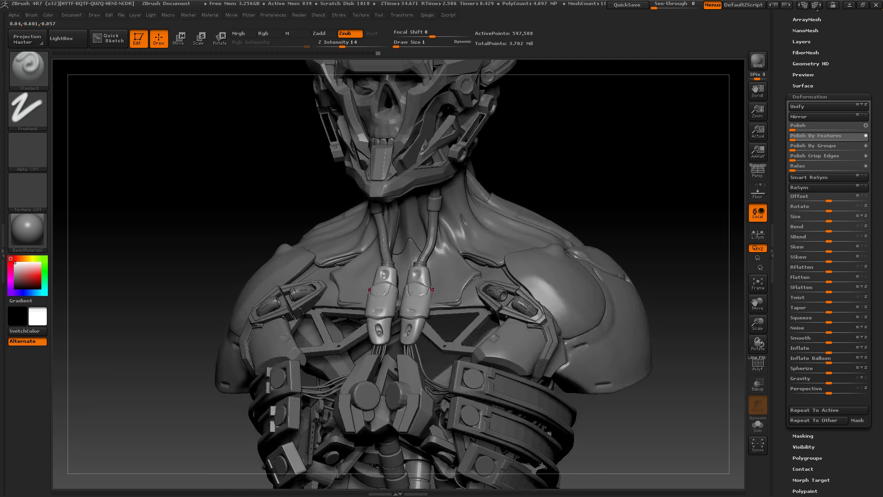
drag(621, 204, 641, 198)
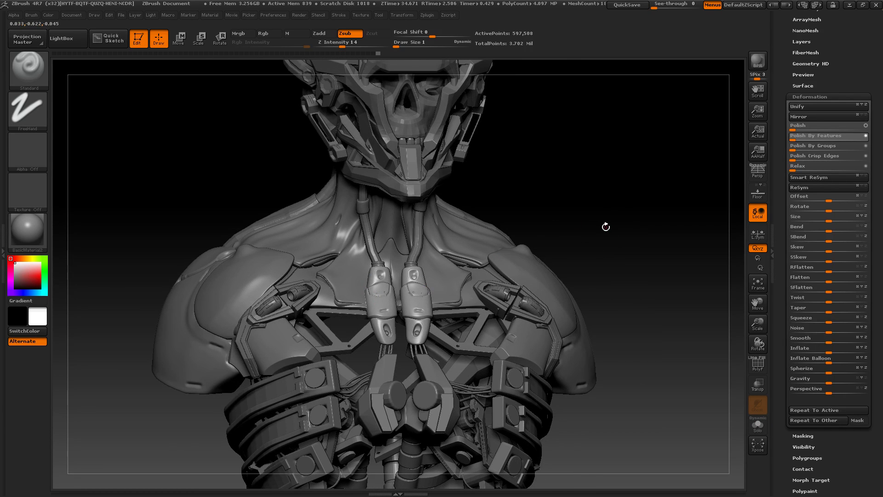
drag(606, 226, 586, 237)
drag(603, 207, 604, 239)
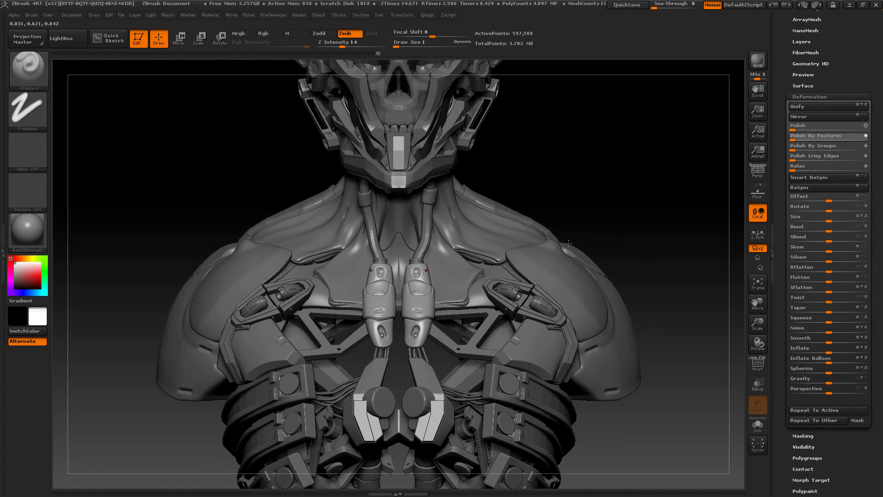
alt+drag(614, 193, 597, 219)
Step: Isolate the pads, cut their rounded lower tips off flat with the ClipCurve brush, and check the cut on the full bust
click(757, 425)
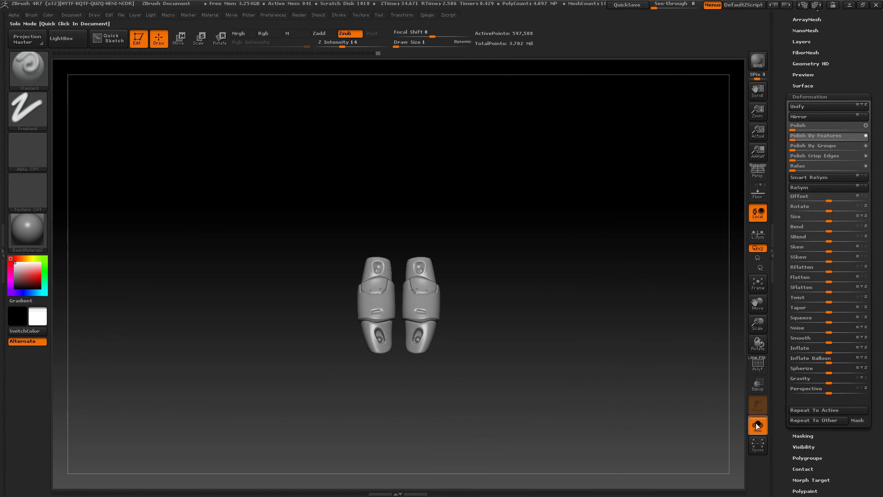
alt+drag(558, 269, 578, 326)
alt+drag(493, 349, 505, 314)
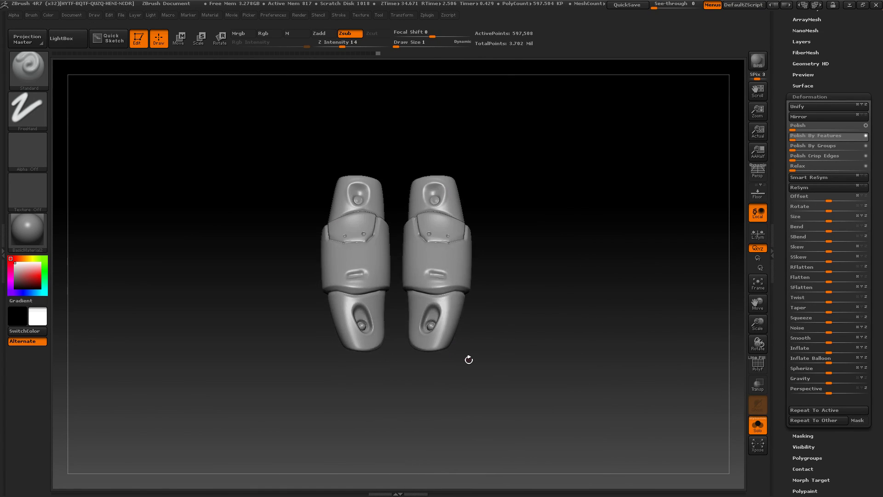
alt+drag(418, 357, 427, 363)
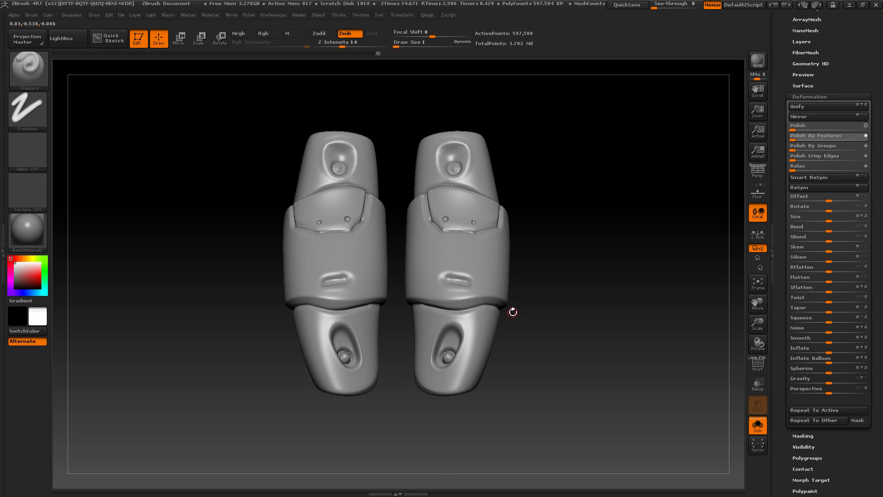
ctrl+shift+click(36, 66)
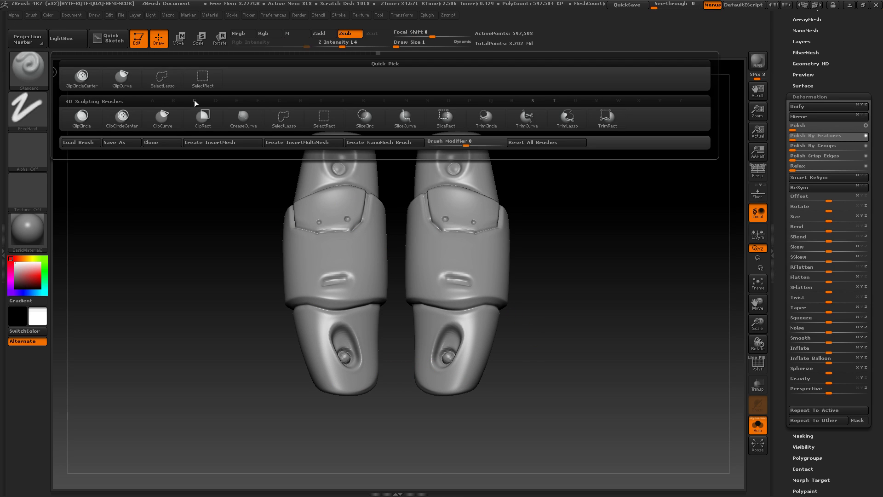
click(157, 124)
alt+drag(591, 384, 581, 375)
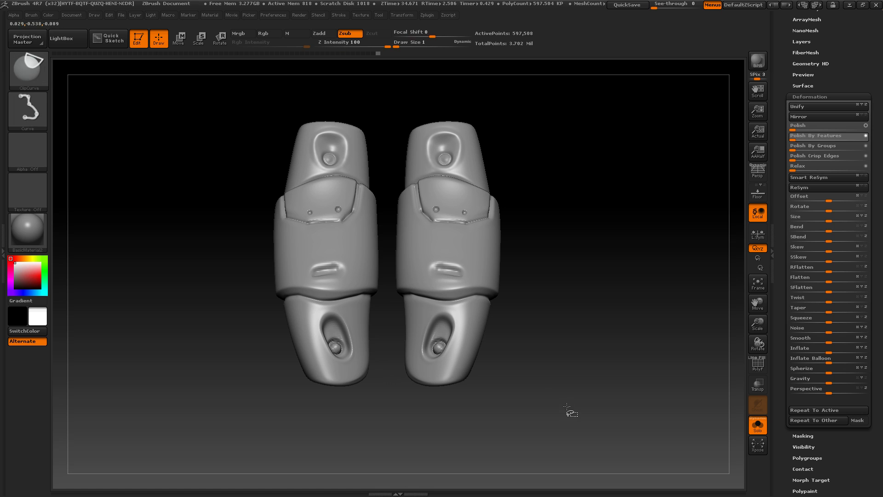
ctrl+shift+drag(569, 410, 395, 360)
mouse_move(468, 410)
mouse_down()
mouse_move(434, 392)
mouse_move(470, 330)
mouse_up()
click(756, 424)
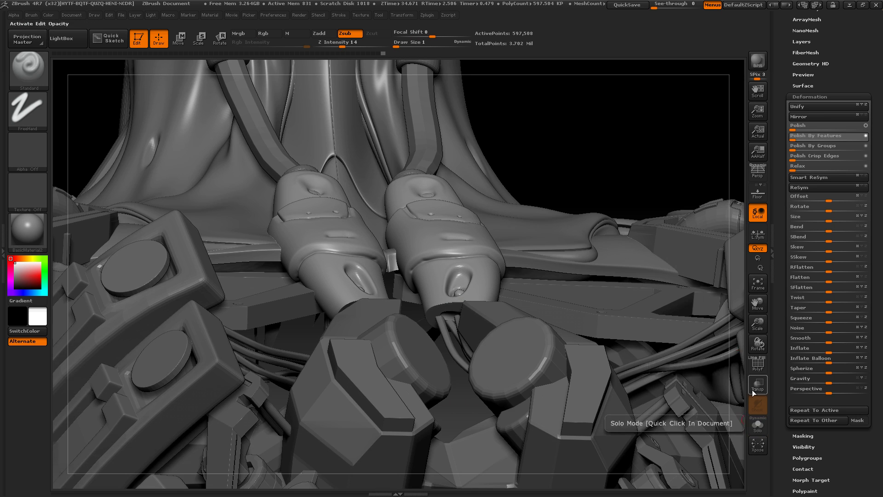
drag(680, 165, 633, 181)
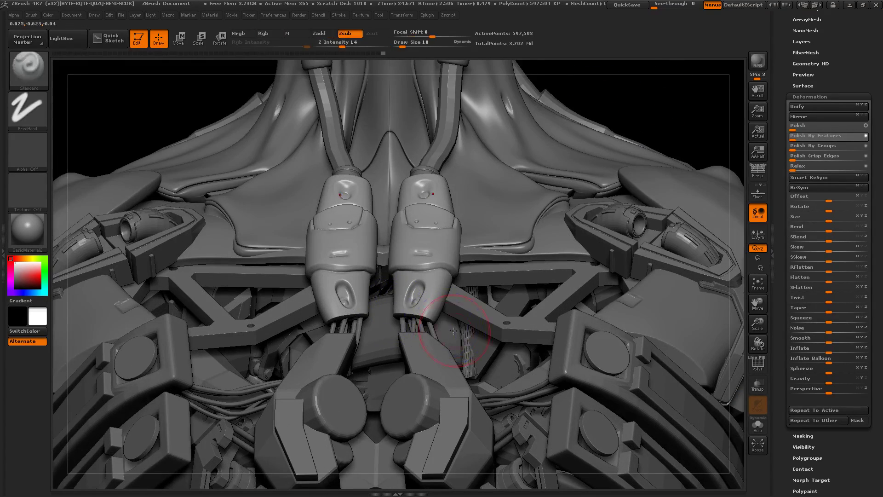
Step: Isolate the pads and smooth the cut faces at their lower ends with the Smooth brush at Draw Size 2
click(757, 429)
alt+drag(643, 326, 460, 392)
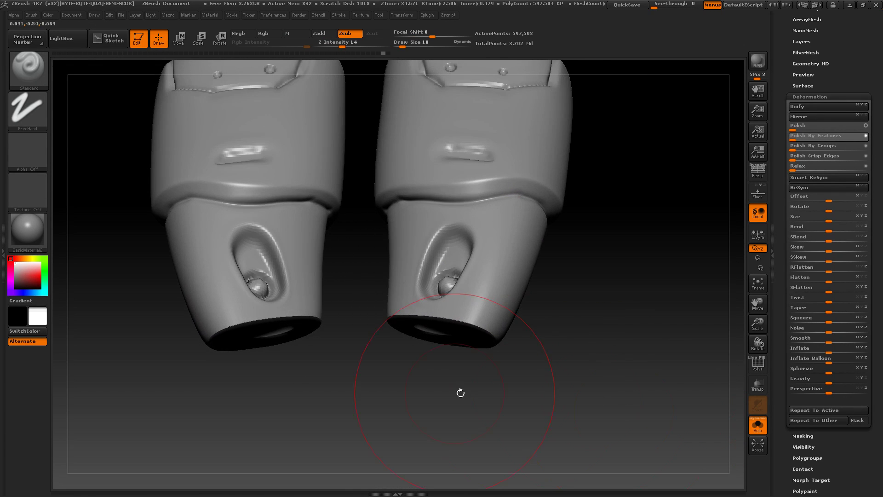
click(397, 44)
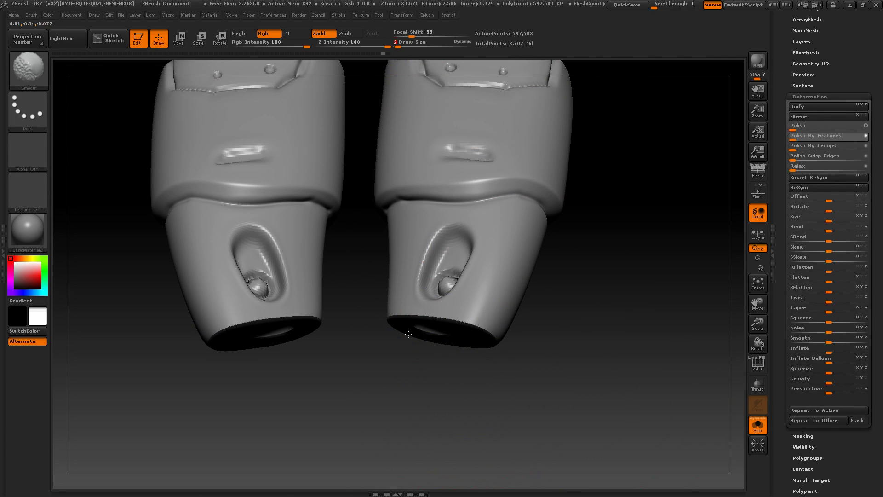
shift+drag(426, 336, 483, 331)
drag(434, 361, 416, 313)
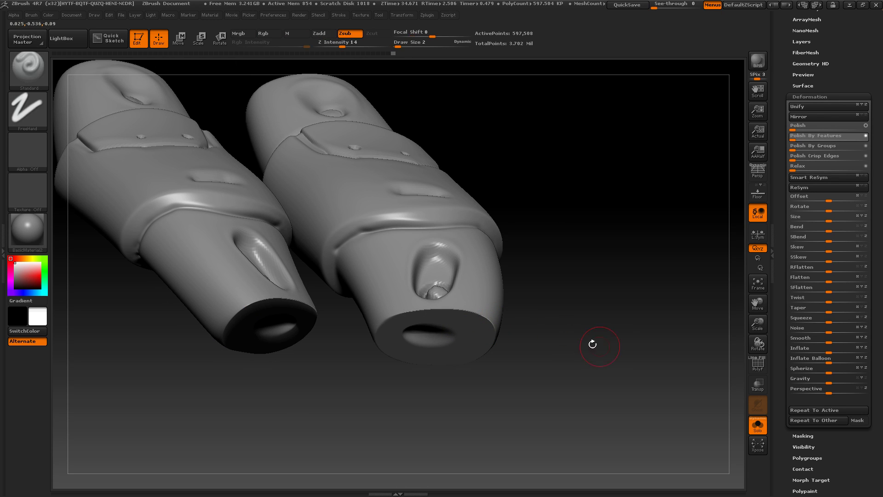
Step: Trim the pads' upper ends flat with the ClipCurve brush
alt+drag(592, 343, 588, 257)
mouse_move(587, 257)
mouse_down()
mouse_move(585, 303)
mouse_move(569, 280)
mouse_up()
drag(435, 171, 429, 212)
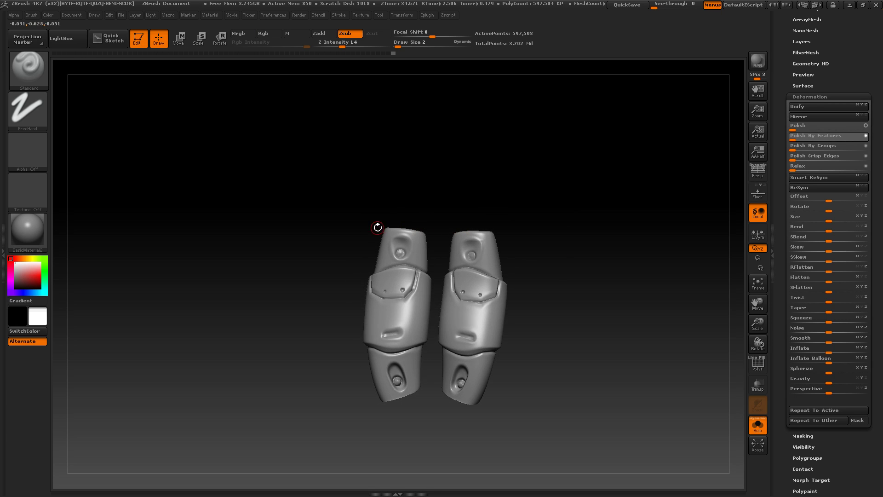
mouse_move(377, 227)
mouse_down()
mouse_move(385, 237)
mouse_move(434, 236)
mouse_move(459, 171)
mouse_up()
key(alt)
drag(559, 248, 575, 239)
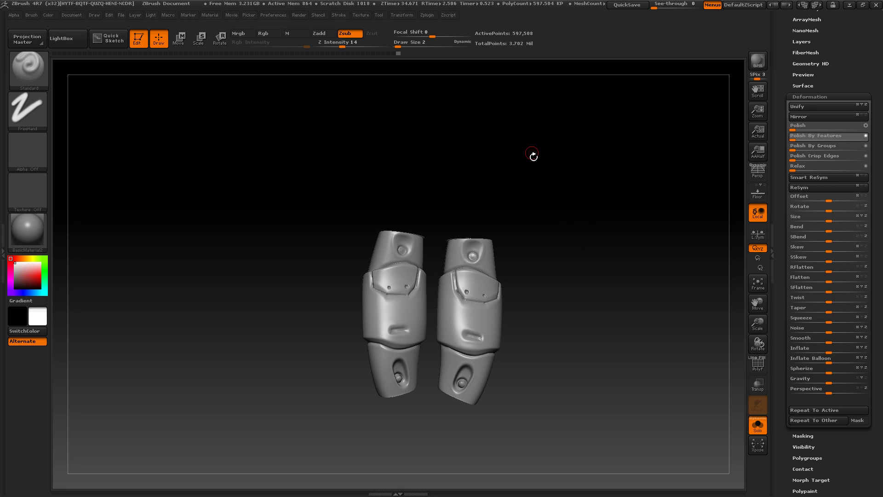
Step: Undo the clip cuts on the pads' upper ends and show the full bust again
key(ctrl+z)
key(ctrl+z)
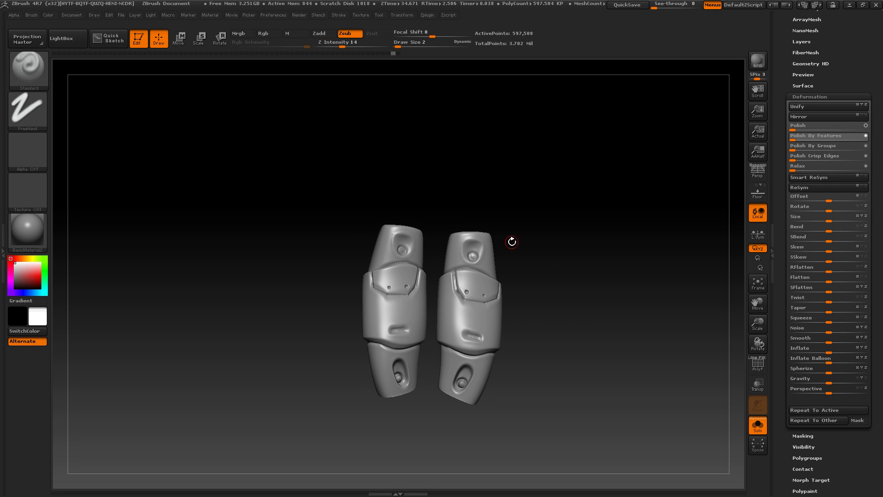
click(753, 422)
key(f)
key(f)
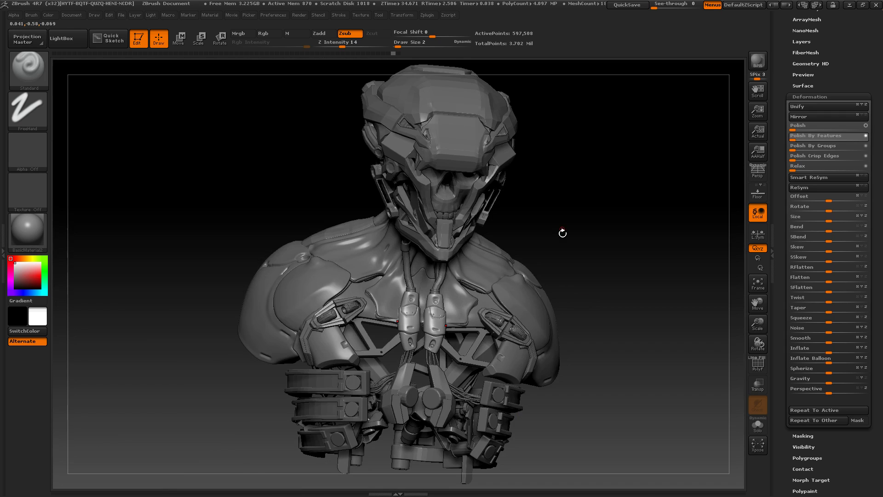
alt+drag(604, 274, 605, 199)
key(f)
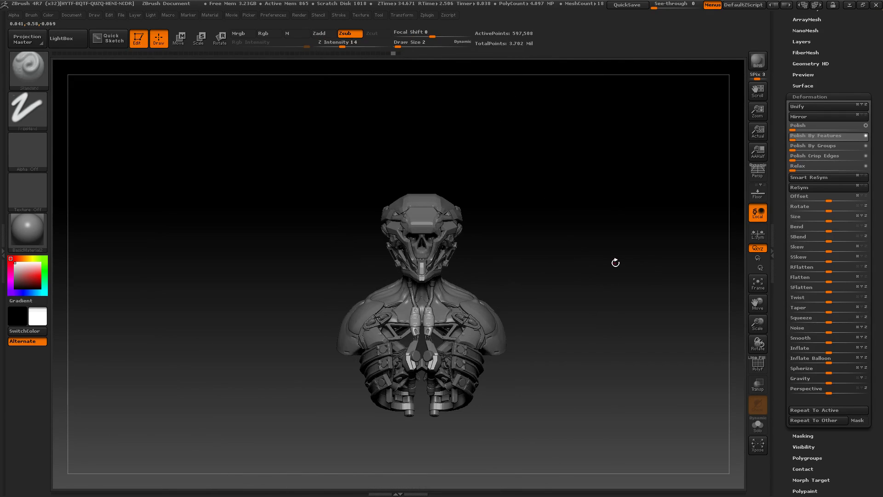
alt+drag(614, 262, 629, 309)
drag(644, 305, 547, 275)
Step: Isolate the shoulder armour and choose the Dam_Standard brush at Draw Size 6
alt+click(571, 317)
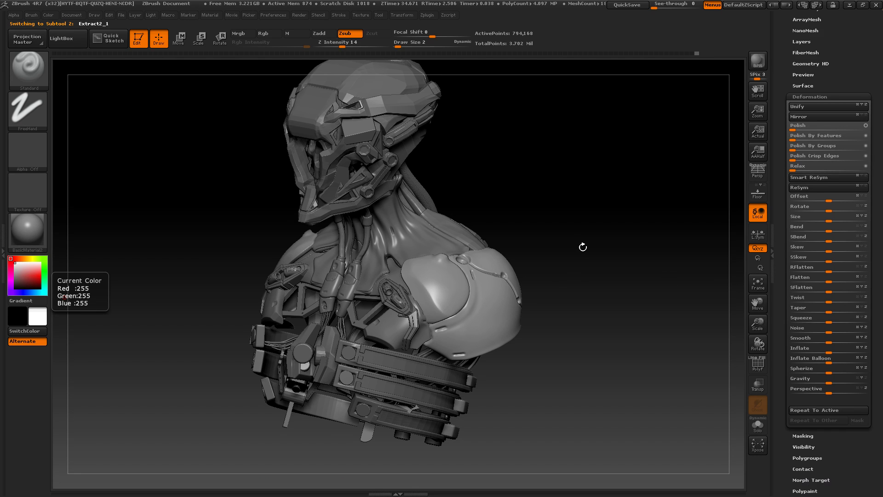
drag(581, 247, 700, 383)
click(755, 427)
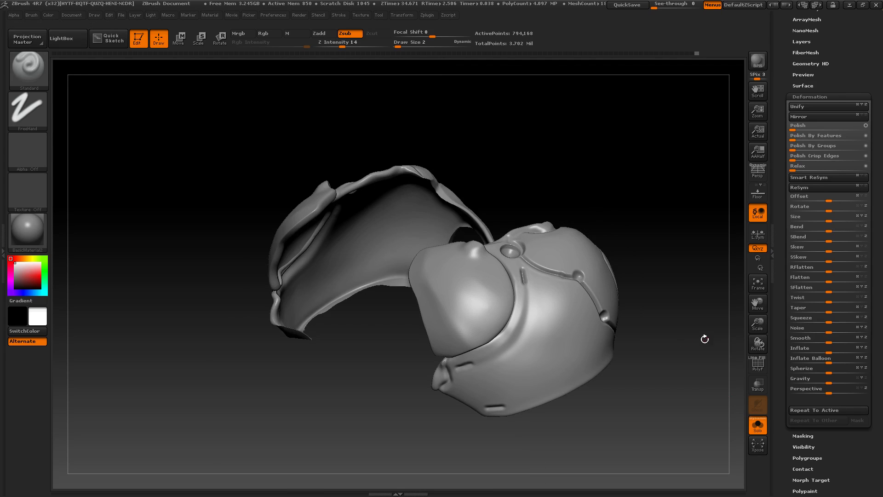
drag(705, 337, 403, 242)
click(28, 68)
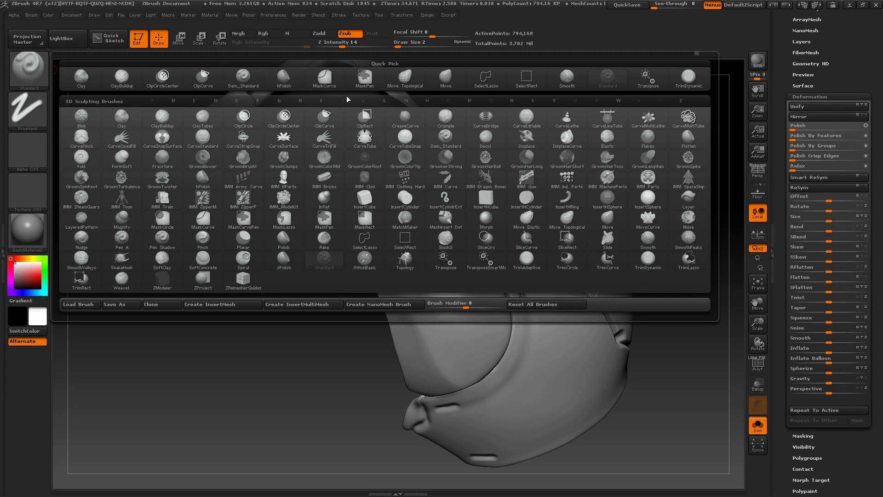
click(445, 138)
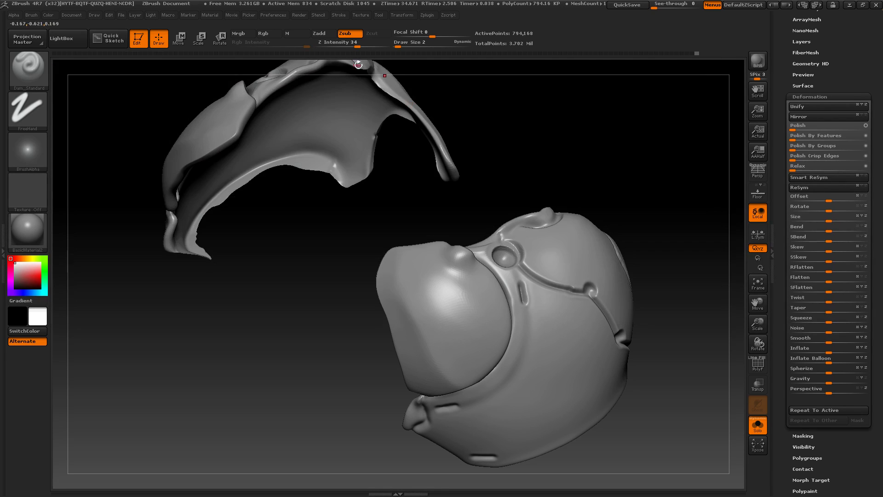
drag(399, 44, 402, 44)
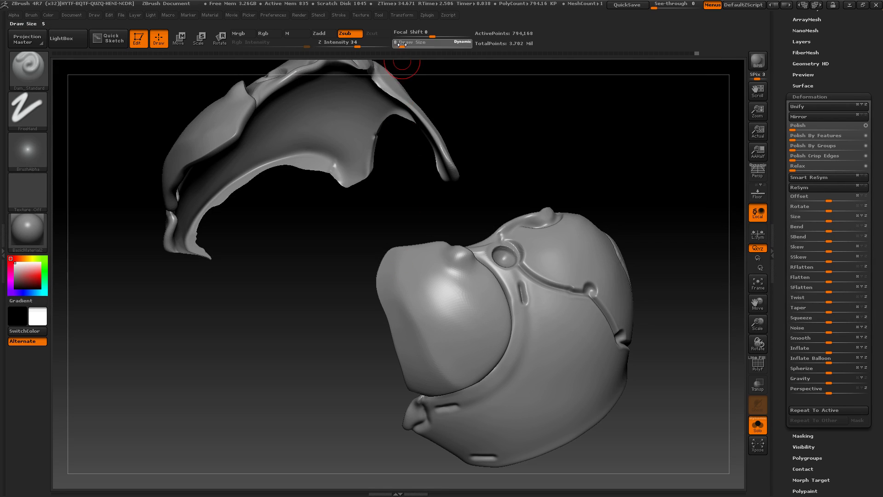
Step: Try carving a groove down the shoulder armour's rounded front plate
alt+drag(366, 218, 340, 179)
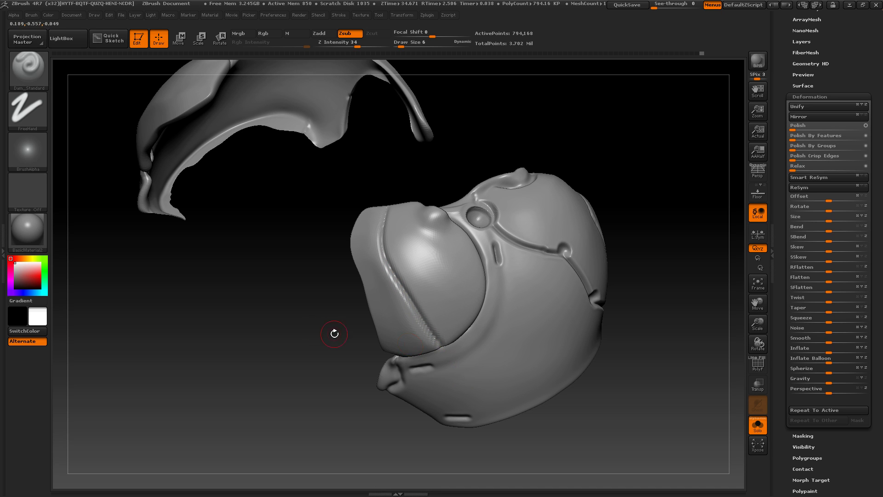
mouse_move(333, 333)
mouse_down()
mouse_move(322, 310)
mouse_move(339, 333)
mouse_move(331, 363)
mouse_move(344, 389)
mouse_up()
drag(305, 255, 307, 265)
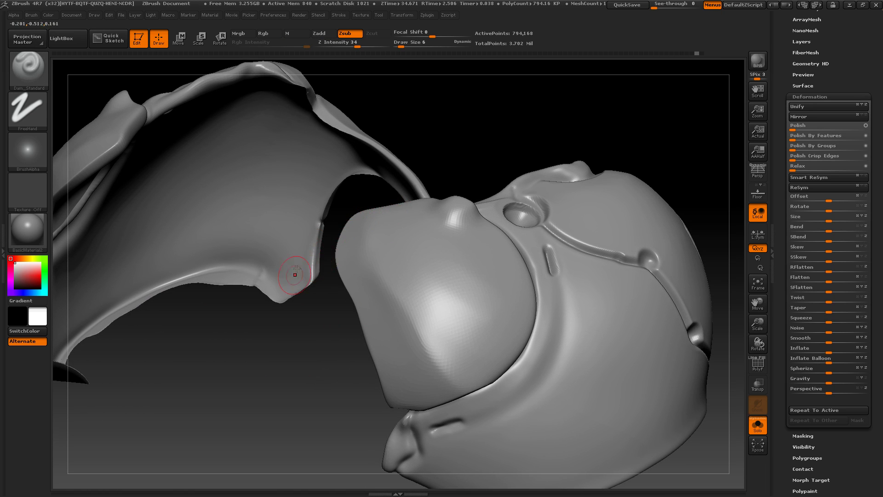
mouse_move(280, 324)
mouse_down()
mouse_move(284, 347)
mouse_move(277, 341)
mouse_up()
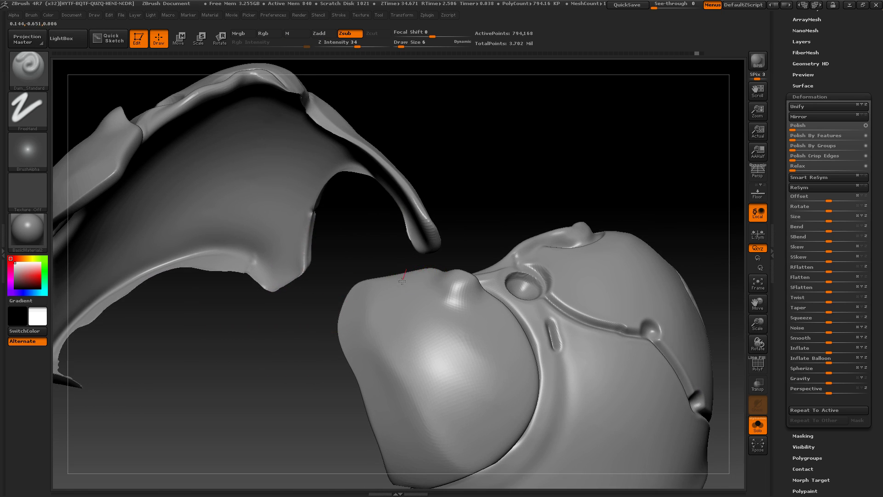
Step: Check the shoulder armour's wireframe and subdivide its mesh once
key(shift+f)
key(shift+f)
key(shift+f)
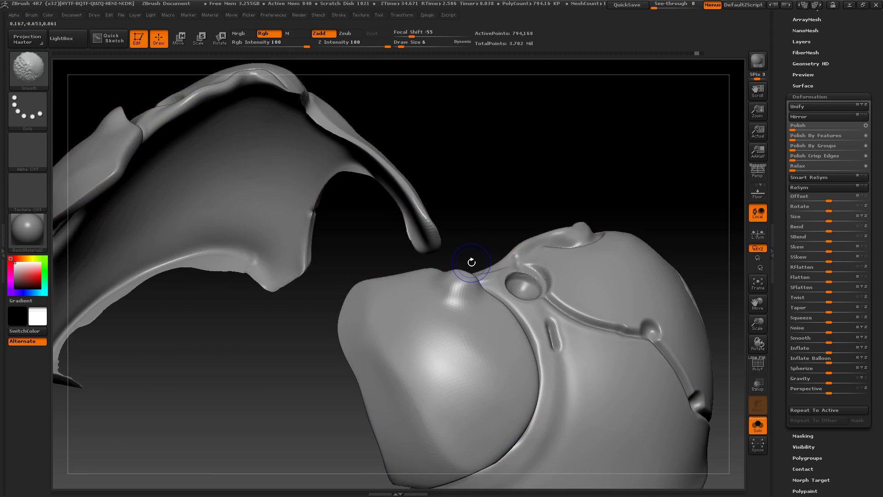
key(ctrl+d)
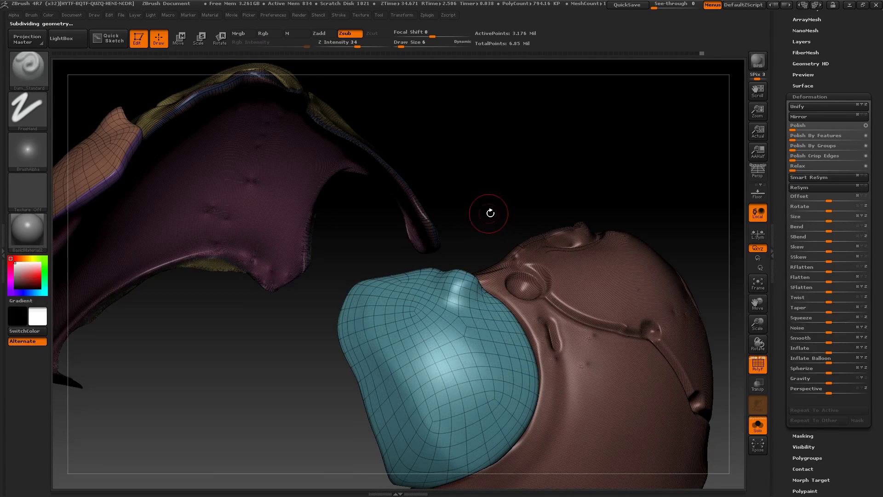
key(shift+f)
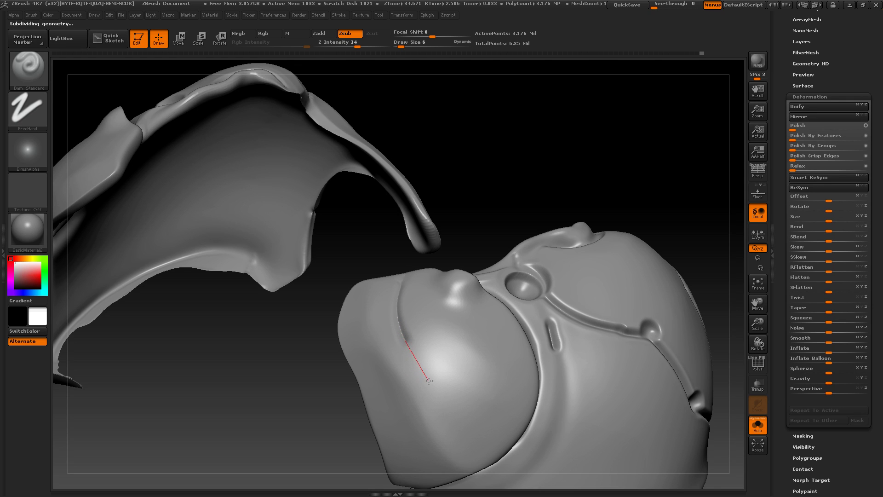
Step: Try carving a curved groove across the front plate beneath its raised bump
mouse_move(440, 385)
mouse_down()
mouse_move(503, 390)
mouse_move(538, 380)
mouse_up()
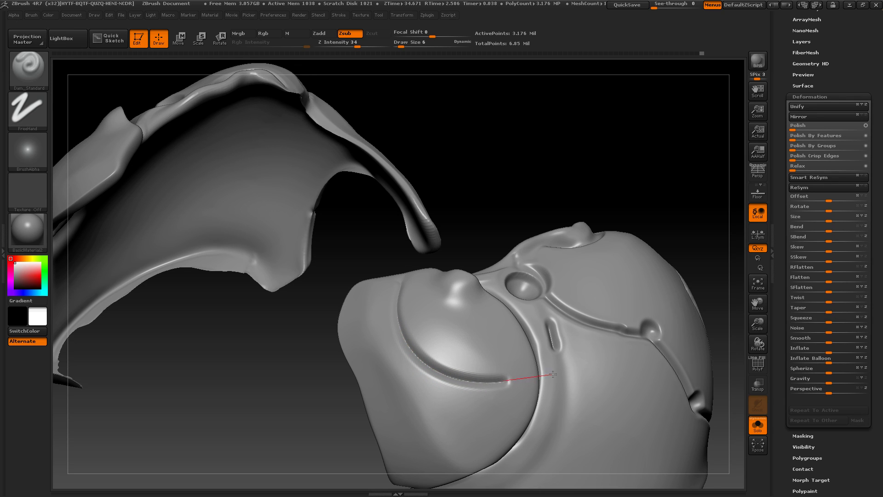
drag(581, 358, 577, 355)
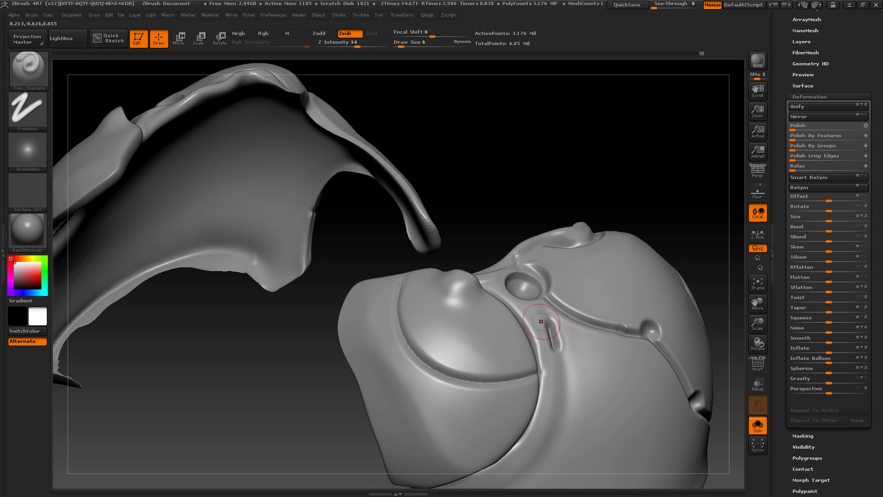
drag(481, 220, 465, 242)
Step: Mask the whole shoulder armour except the rounded front plate
key(w)
ctrl+drag(454, 299, 454, 333)
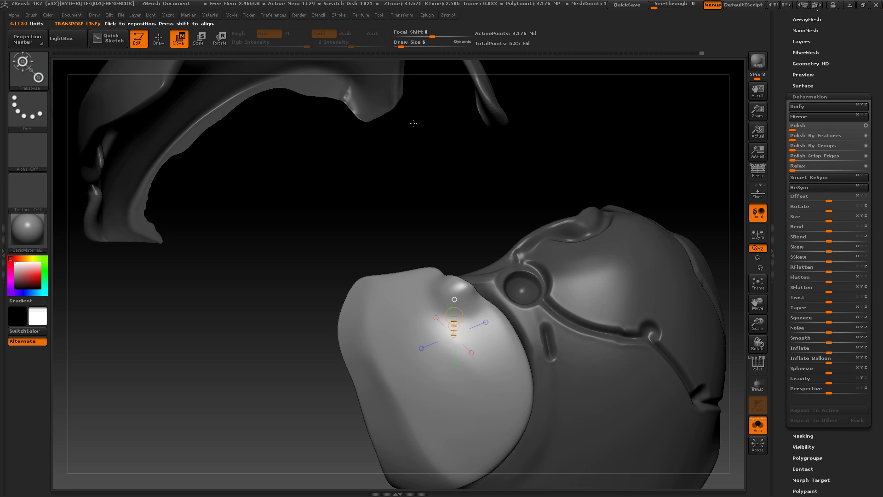
key(q)
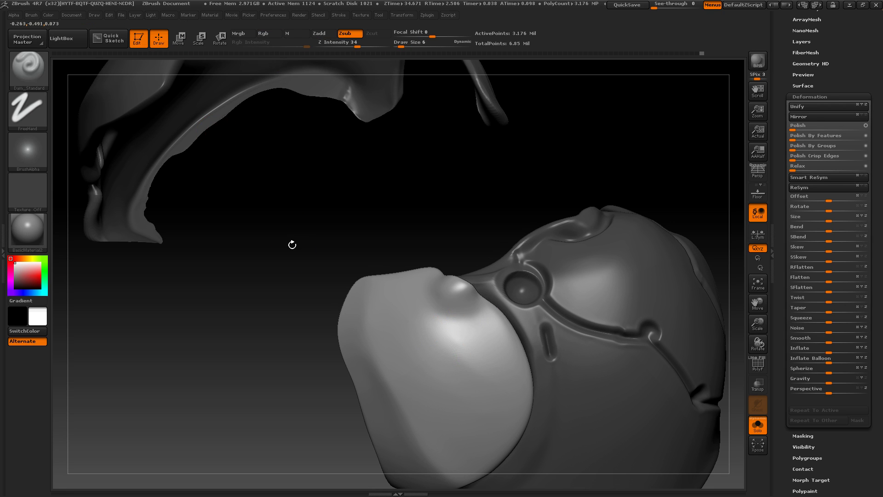
Step: Carve a curved groove across the unmasked front plate, from its upper edge around the bump to the outer edge
mouse_move(292, 242)
mouse_down()
mouse_move(400, 286)
mouse_move(395, 295)
mouse_move(407, 288)
mouse_up()
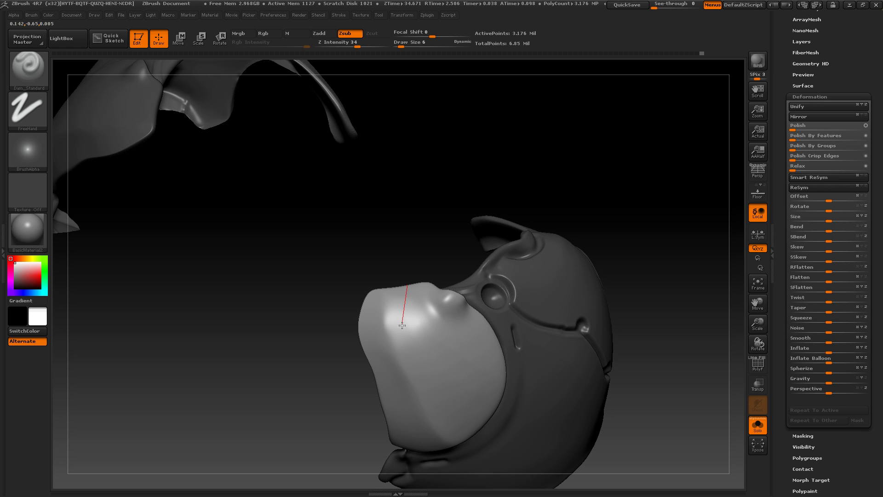
mouse_move(408, 355)
mouse_down()
mouse_move(458, 385)
mouse_move(551, 415)
mouse_up()
drag(616, 411, 413, 294)
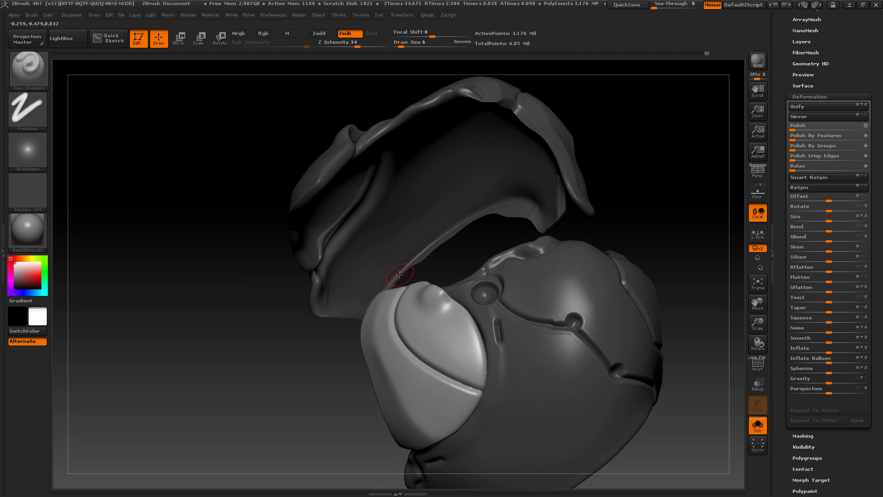
drag(661, 222, 373, 206)
Step: Lower the Dam_Standard brush to Z Intensity 16 and carve finer lines along the front plate's curved groove
click(344, 45)
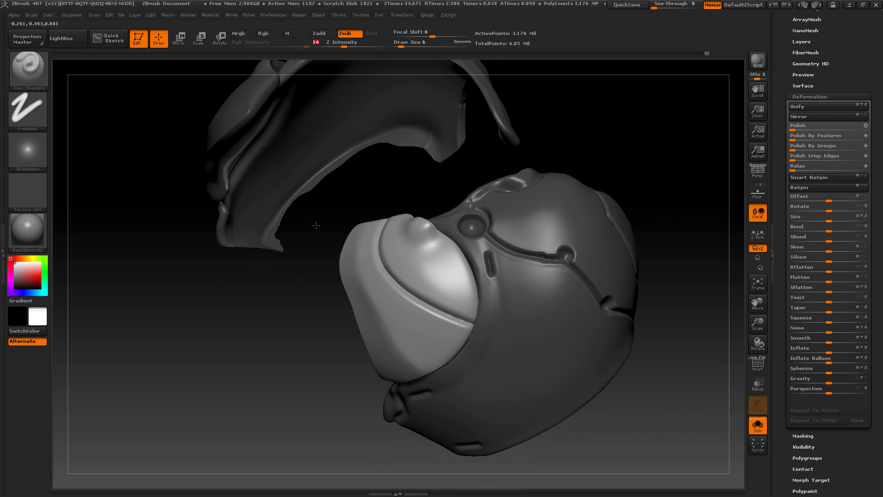
drag(316, 225, 508, 240)
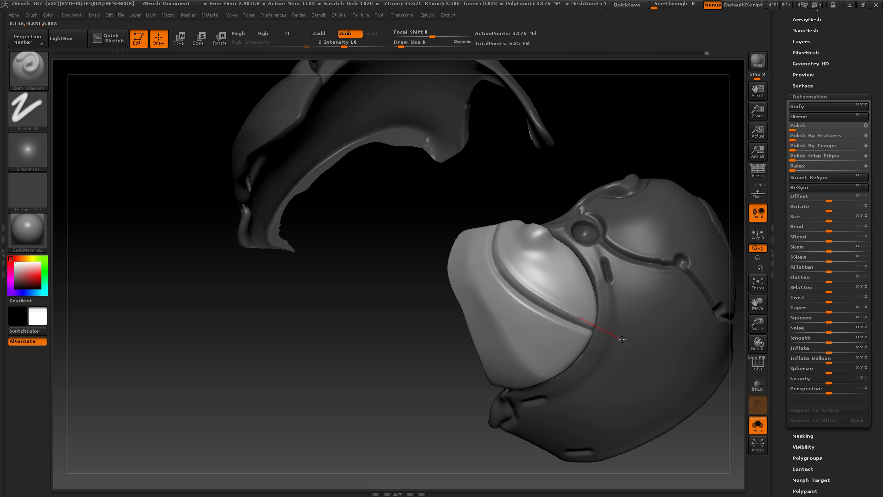
drag(637, 344, 638, 344)
drag(492, 226, 487, 231)
drag(547, 322, 560, 327)
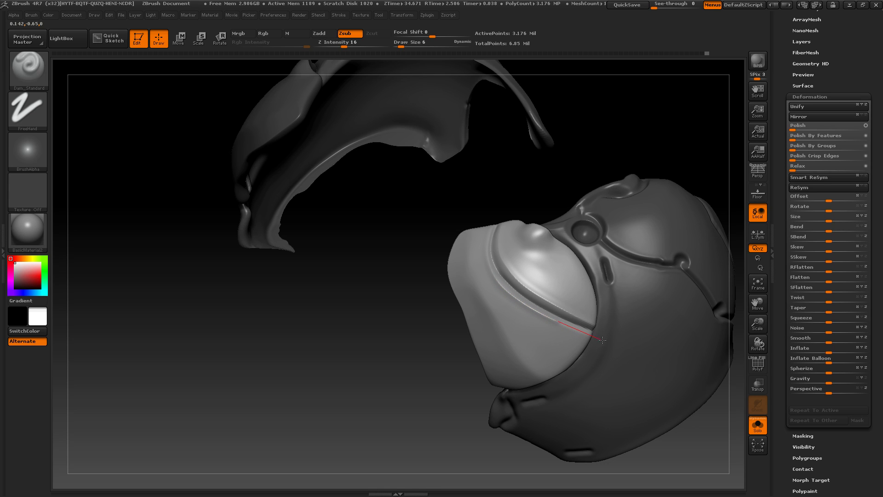
drag(633, 348, 640, 351)
Step: Soften the unmasked front plate and its groove with the Polish deformation
mouse_move(380, 313)
alt+mouse_down()
mouse_move(347, 303)
mouse_move(345, 225)
alt+mouse_up()
drag(798, 125, 634, 192)
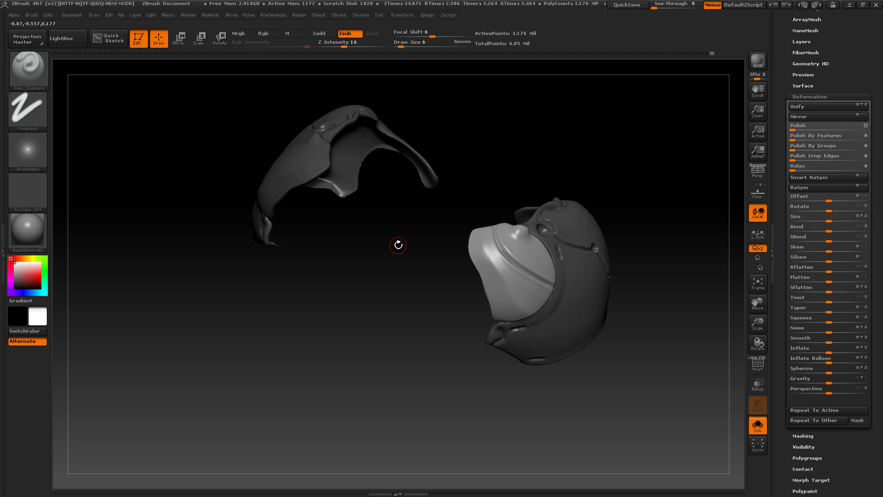
drag(398, 244, 420, 309)
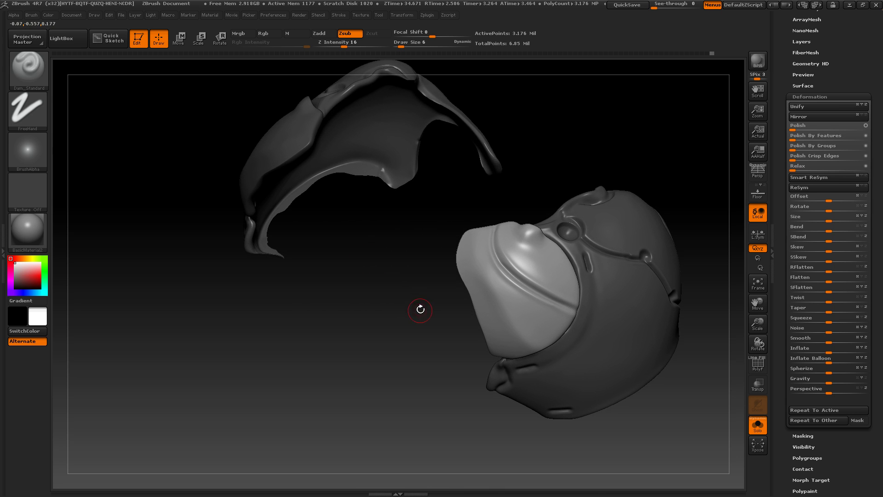
Step: Clear the shoulder mask and examine the grooved plate on the full bust from several angles
click(757, 425)
alt+drag(630, 426, 510, 338)
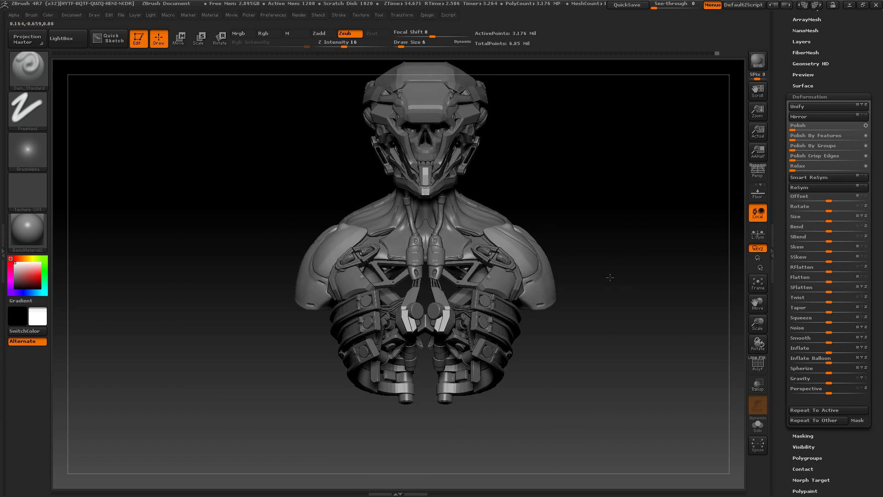
drag(609, 276, 507, 249)
drag(643, 256, 337, 240)
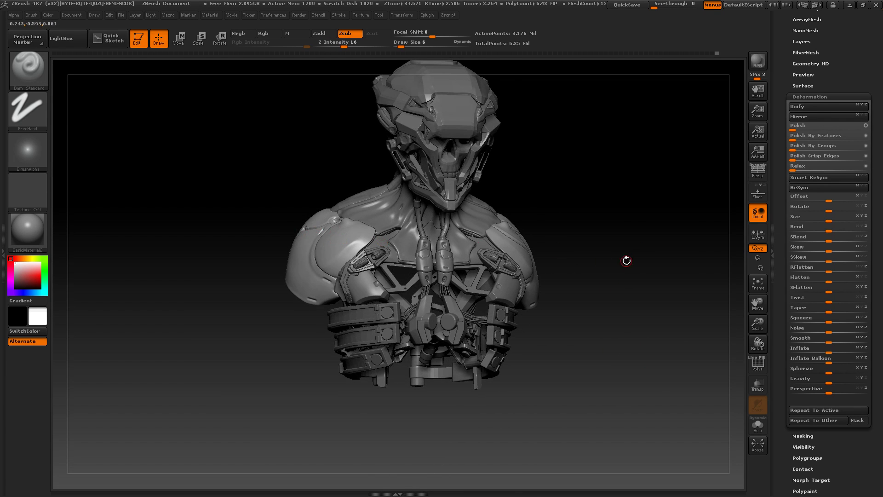
shift+drag(627, 256, 522, 244)
drag(617, 243, 594, 253)
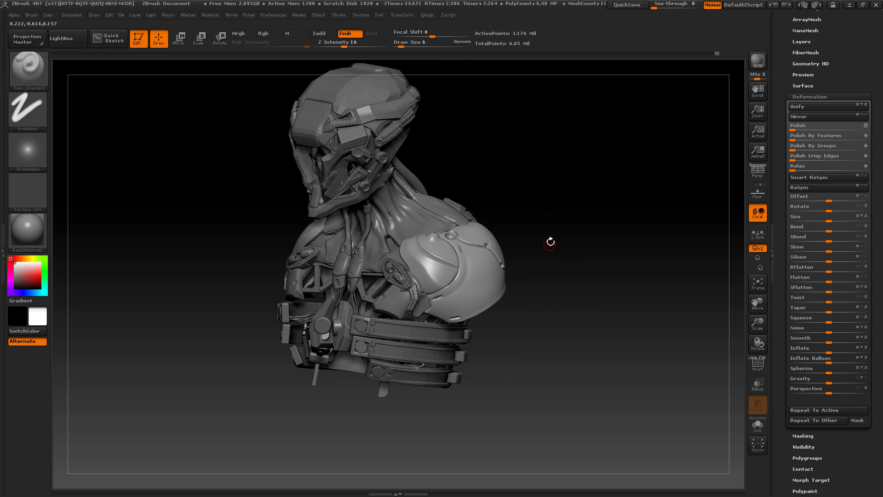
alt+drag(557, 228, 592, 307)
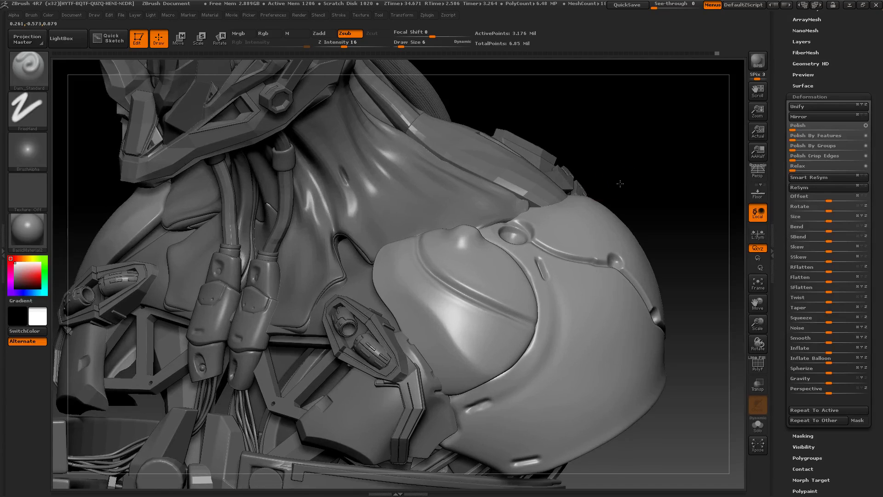
alt+drag(621, 183, 633, 201)
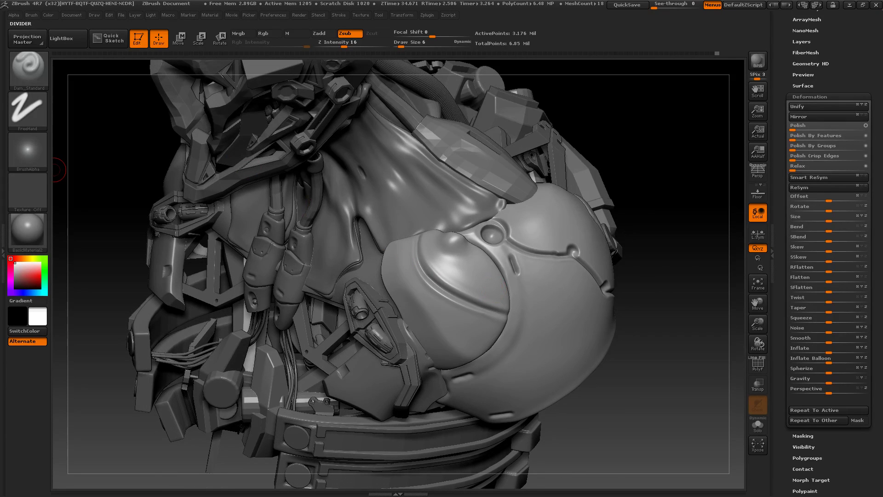
Step: Set up the Standard brush with Alpha 14 and the DragRect stroke, and isolate the shoulder armour
key(b)
key(s)
key(t)
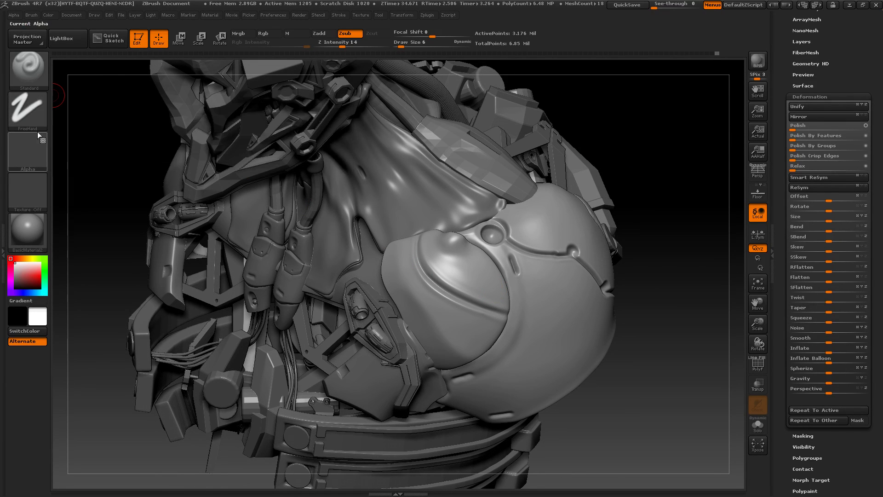
click(27, 151)
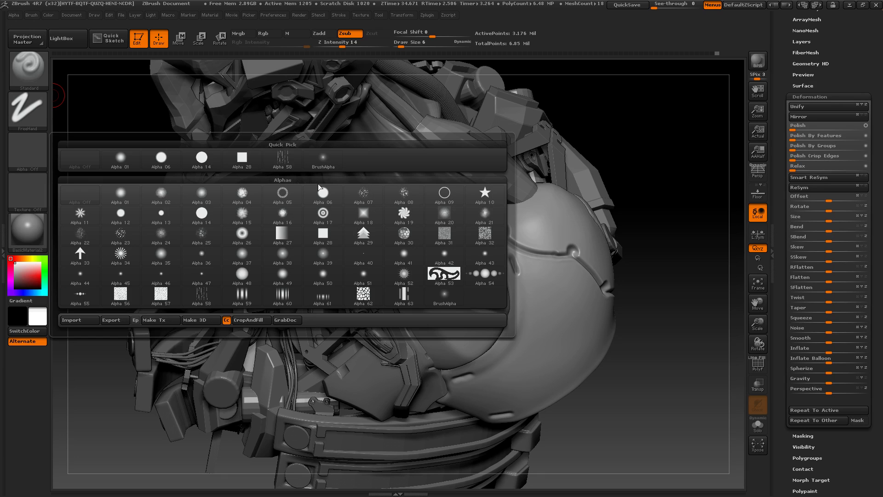
click(201, 158)
drag(721, 179, 670, 239)
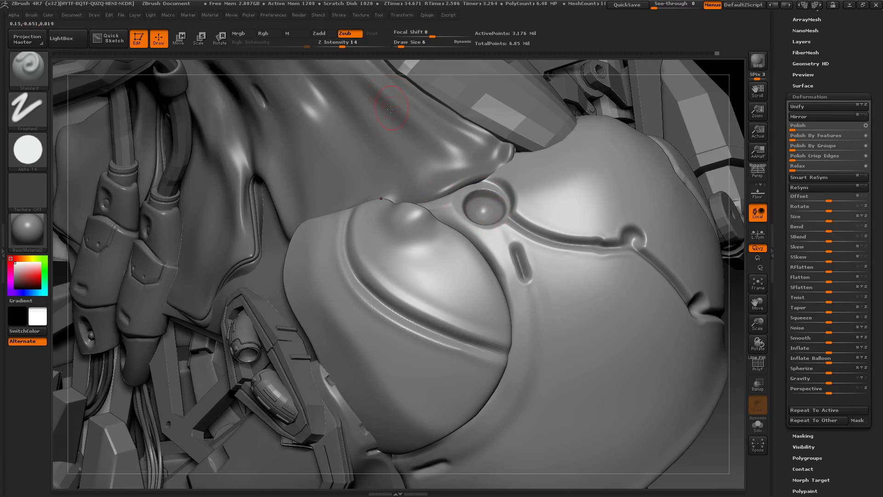
click(28, 109)
click(28, 109)
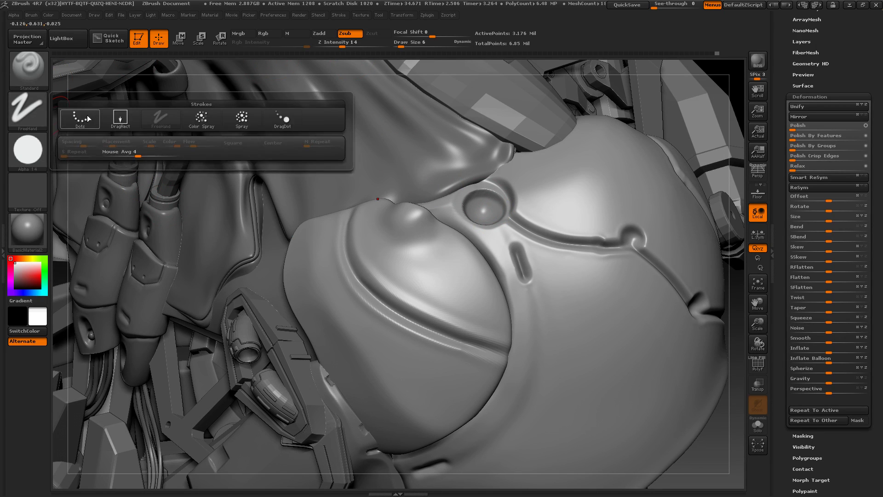
click(120, 119)
click(757, 424)
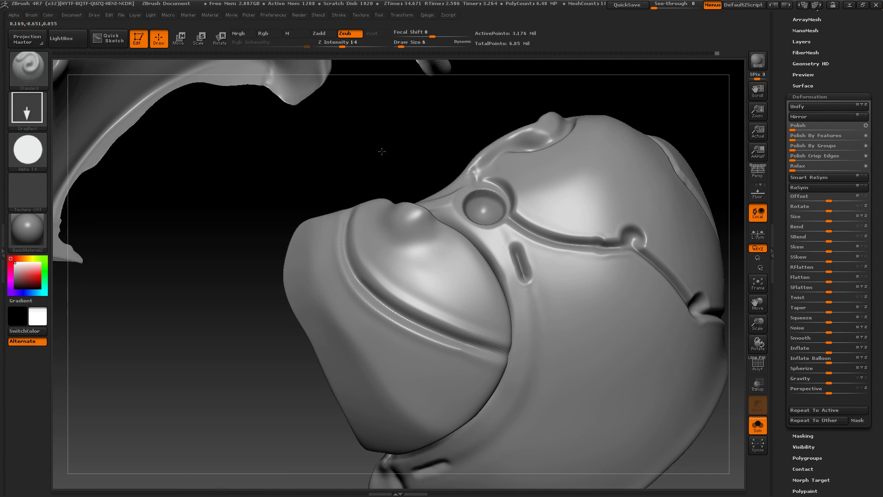
drag(380, 149, 364, 157)
drag(442, 289, 455, 296)
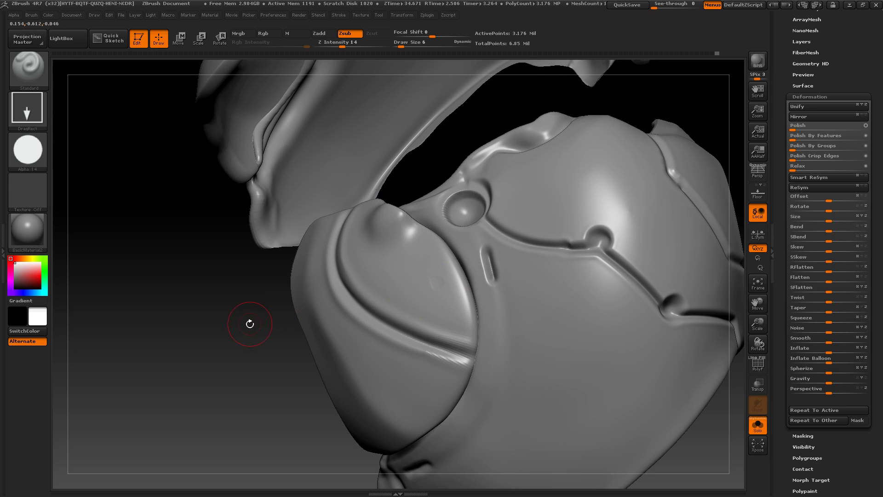
alt+drag(249, 323, 253, 374)
key(ctrl+z)
Step: Raise the Z Intensity to 100, reduce the Draw Size to 1, and stamp two small round recesses into the shoulder's front plate
click(389, 45)
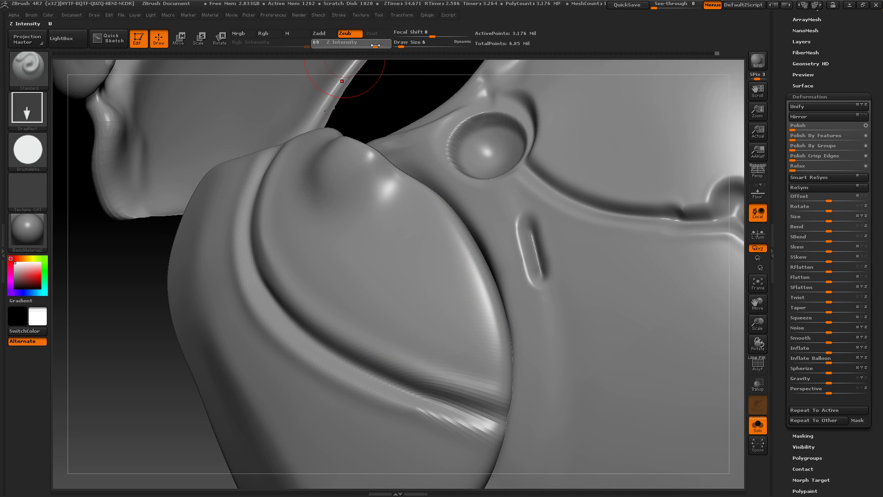
drag(425, 231, 447, 243)
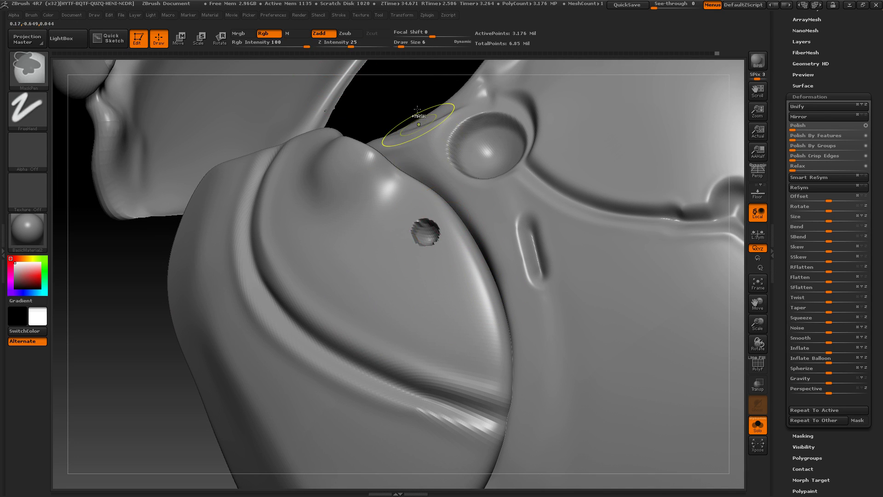
key(ctrl+z)
drag(401, 43, 396, 43)
mouse_move(424, 212)
mouse_down()
mouse_move(441, 225)
mouse_move(430, 218)
mouse_up()
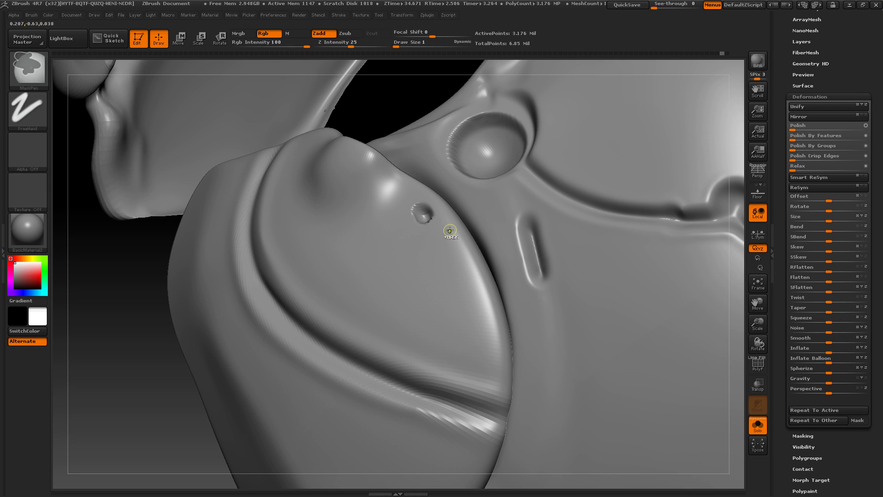
mouse_move(144, 341)
mouse_down()
mouse_move(138, 305)
mouse_move(243, 315)
mouse_move(258, 308)
mouse_up()
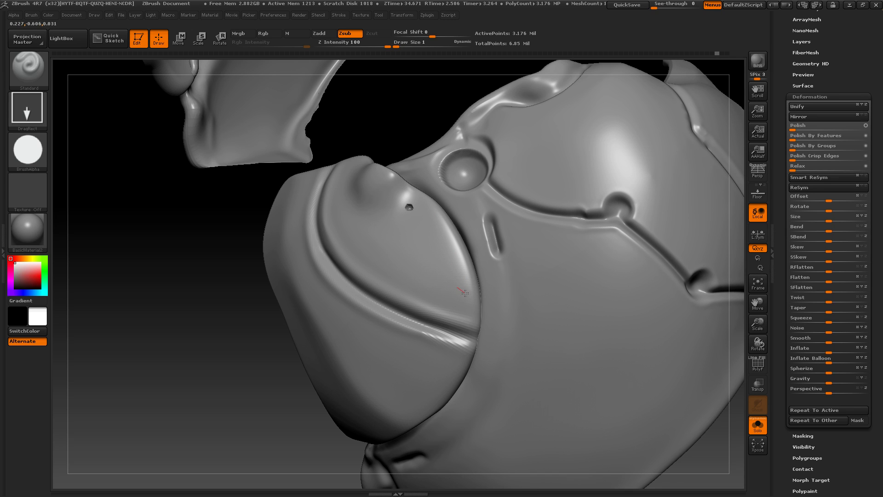
mouse_move(289, 336)
alt+mouse_down()
mouse_move(268, 345)
mouse_move(298, 335)
mouse_move(281, 333)
mouse_move(288, 321)
mouse_move(256, 222)
alt+mouse_up()
Step: Switch the Standard brush to the Freehand stroke at Draw Size 2 and carve two short slots along the front plate's lower edge
click(28, 108)
click(161, 119)
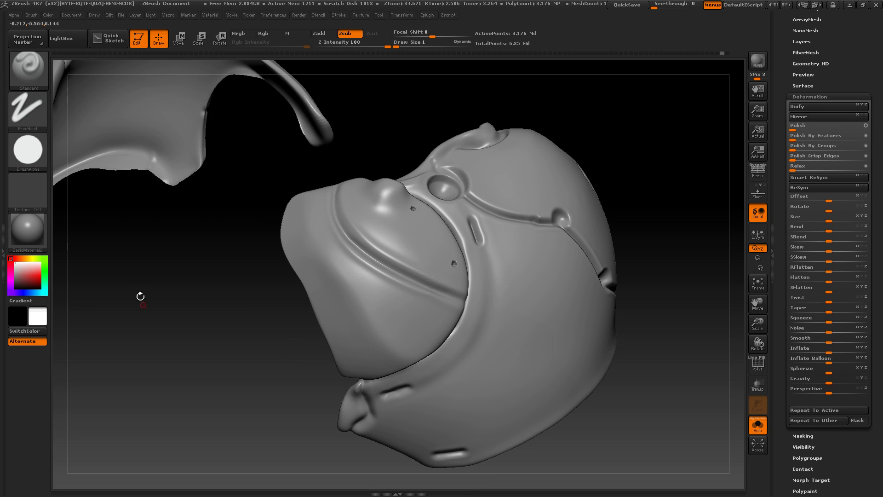
mouse_move(138, 296)
mouse_down()
mouse_move(171, 337)
mouse_move(207, 343)
mouse_move(151, 277)
mouse_up()
key(ctrl+z)
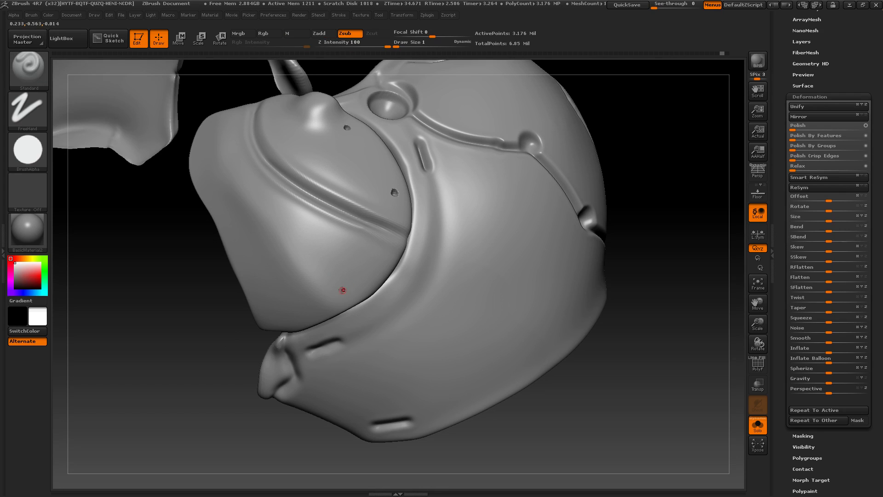
drag(220, 357, 206, 305)
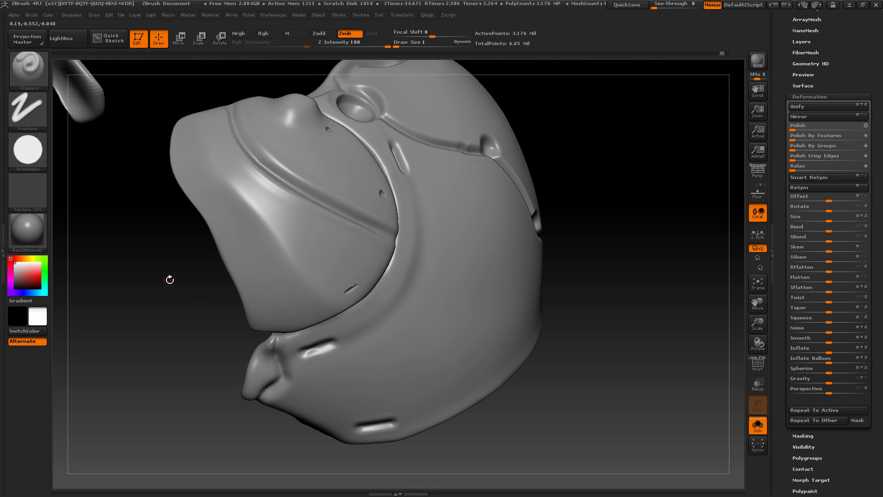
key(ctrl+z)
click(398, 46)
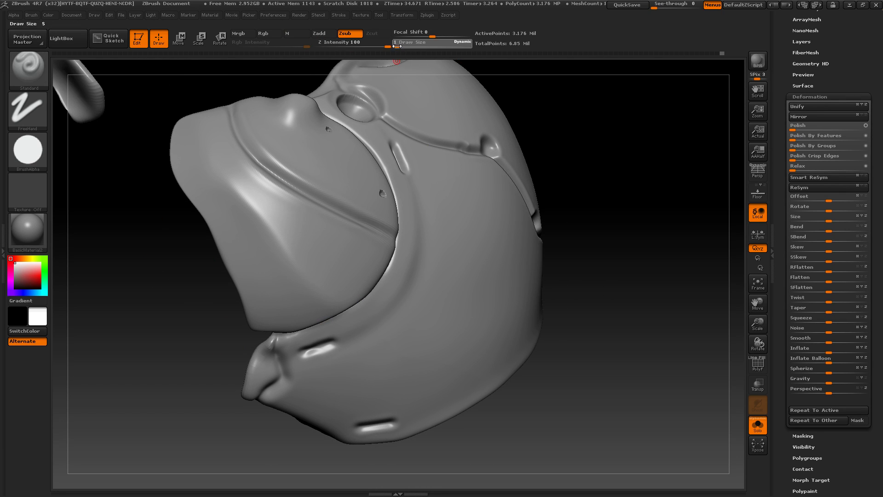
drag(180, 288, 212, 287)
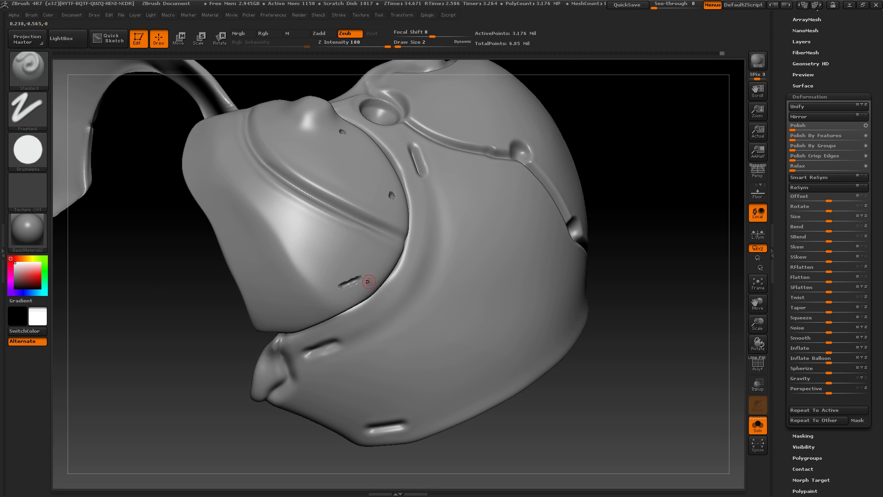
drag(233, 326, 229, 338)
mouse_move(160, 277)
mouse_down()
mouse_move(182, 277)
mouse_move(223, 244)
mouse_up()
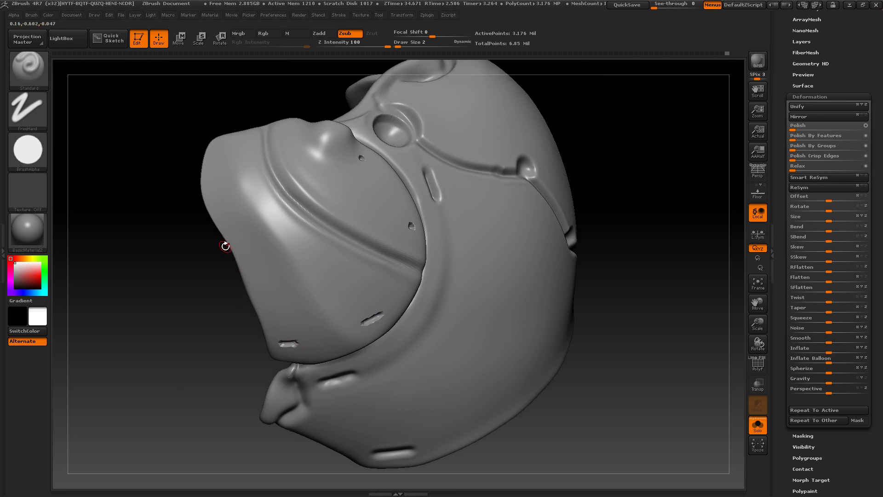
Step: Carve two short slots near the front plate's upper edge, one on each side of the curved groove
drag(187, 193, 199, 215)
key(ctrl+z)
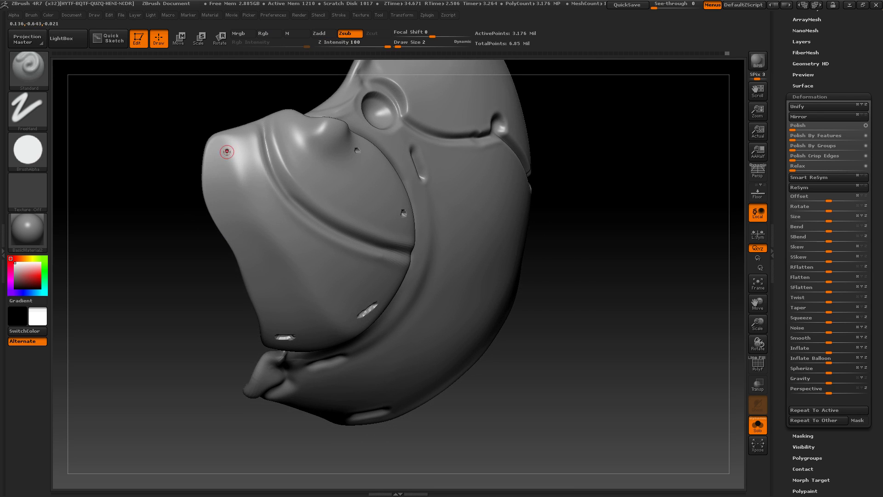
mouse_move(225, 148)
mouse_down()
mouse_move(215, 160)
mouse_move(225, 152)
mouse_up()
key(ctrl+z)
drag(193, 210, 176, 208)
drag(173, 162, 170, 178)
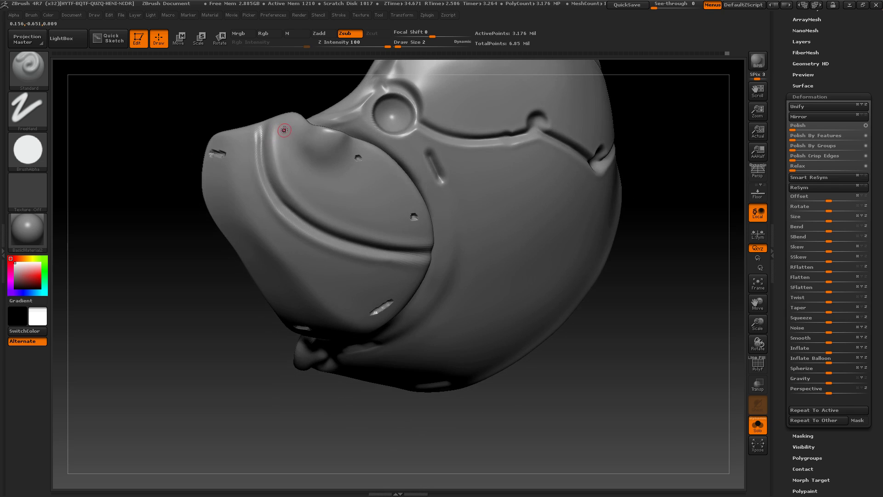
drag(209, 304, 306, 234)
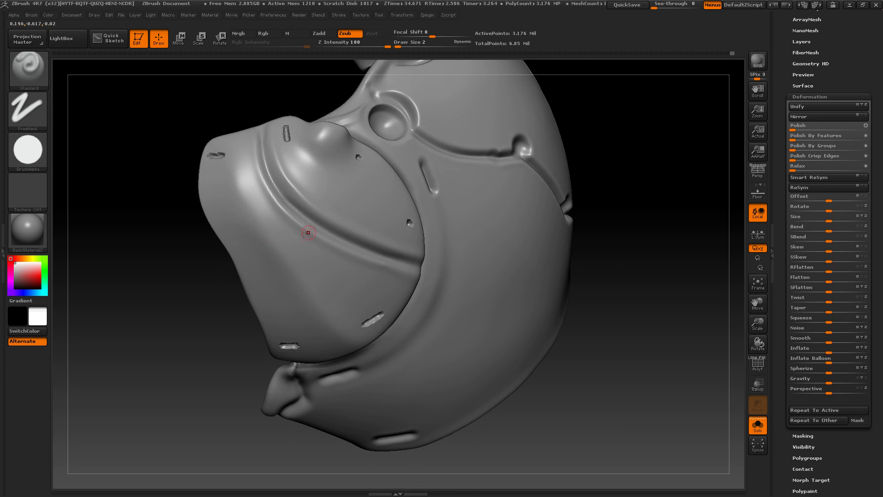
Step: Carve short slots into the shoulder shell's rear panels, one on each side of the rear seam
alt+drag(219, 340, 517, 339)
drag(455, 295, 376, 259)
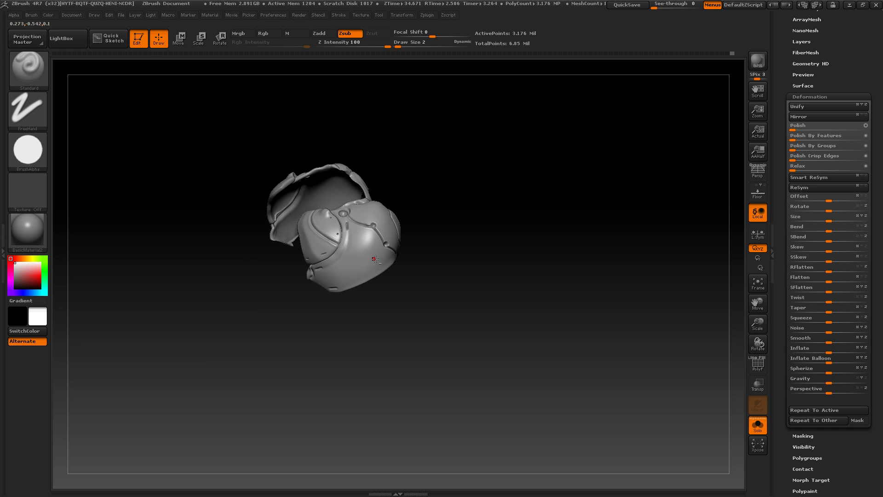
drag(462, 313, 458, 291)
alt+drag(458, 290, 491, 365)
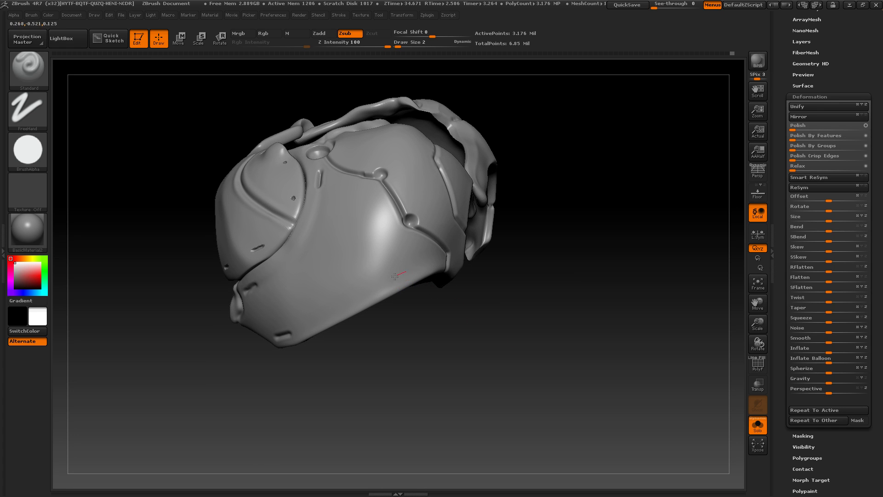
drag(490, 317, 525, 324)
mouse_move(447, 306)
alt+mouse_down()
mouse_move(429, 282)
mouse_move(522, 337)
mouse_move(498, 277)
mouse_move(544, 305)
mouse_move(520, 299)
mouse_move(516, 311)
mouse_move(487, 247)
mouse_move(526, 253)
mouse_move(447, 211)
alt+mouse_up()
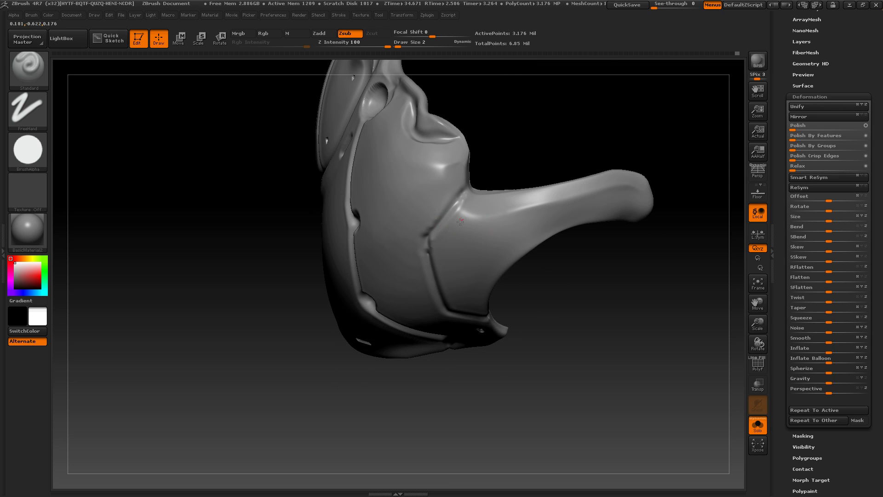
drag(602, 285, 412, 227)
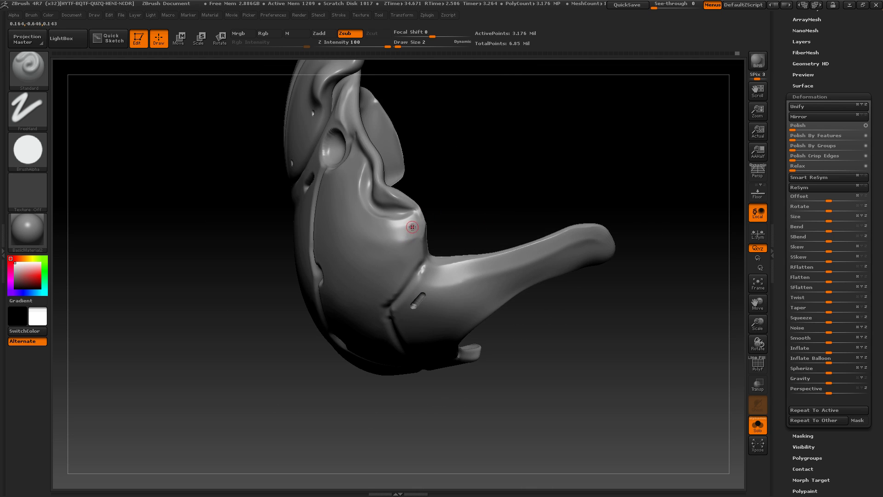
mouse_move(480, 215)
mouse_down()
mouse_move(503, 207)
mouse_move(485, 185)
mouse_move(470, 183)
mouse_up()
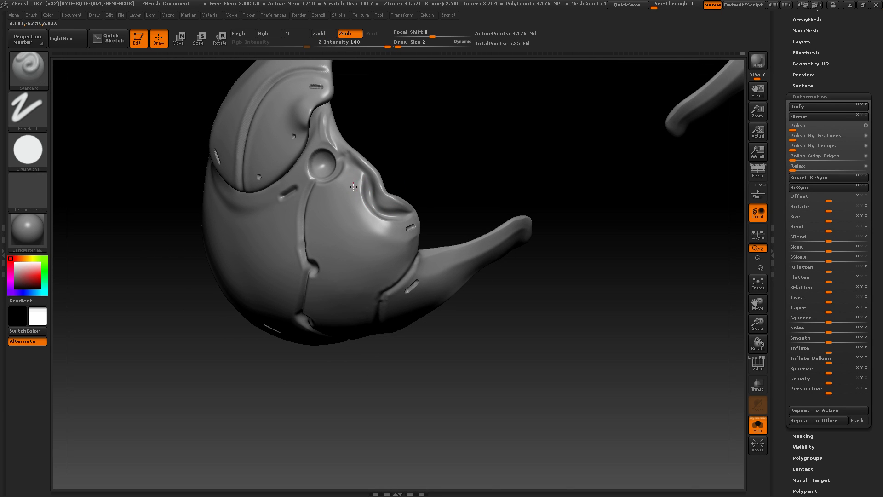
Step: Show the full bust again and examine the shoulders, chest and back parts from several angles
drag(478, 197, 621, 357)
click(758, 425)
mouse_move(700, 385)
mouse_down()
mouse_move(542, 207)
mouse_move(573, 270)
mouse_move(554, 351)
mouse_move(502, 359)
mouse_move(629, 353)
mouse_move(587, 355)
mouse_move(620, 306)
mouse_up()
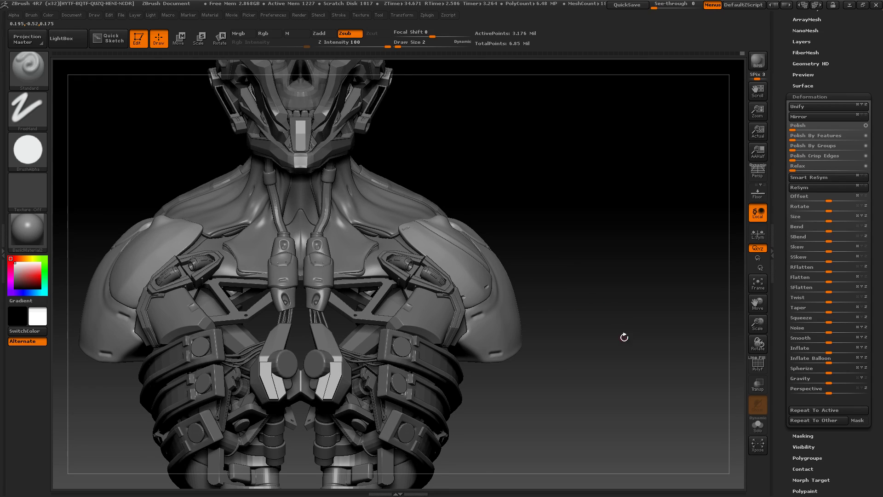
alt+drag(624, 337, 405, 354)
alt+click(370, 348)
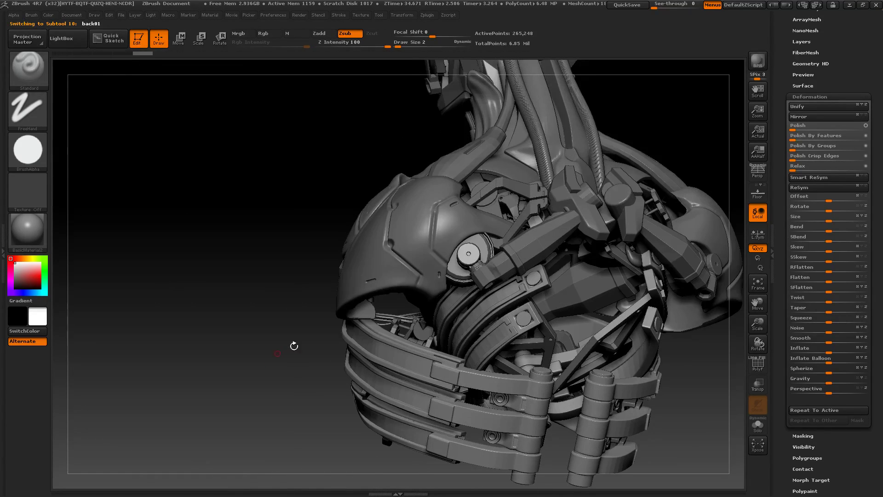
alt+drag(293, 354, 407, 354)
alt+click(460, 289)
shift+drag(602, 236, 632, 158)
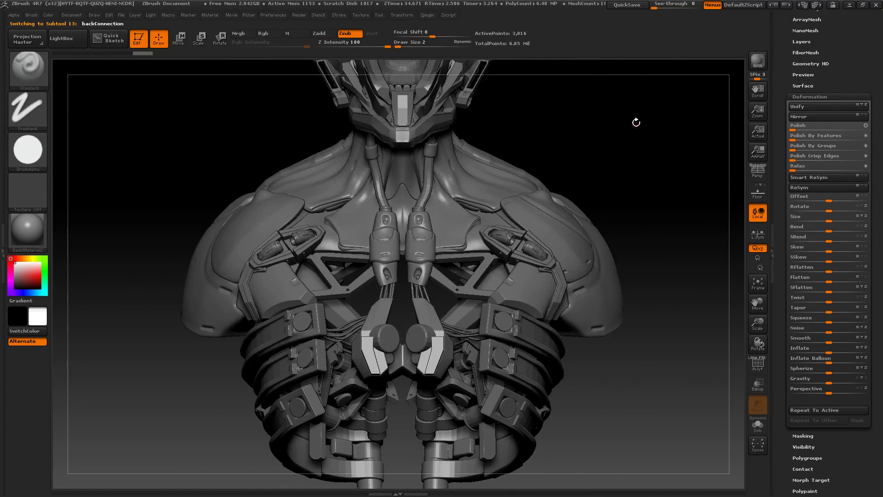
drag(635, 123, 461, 230)
alt+drag(494, 185, 647, 357)
Step: Select the finalMesh_v001 helmet subtool, isolate it and frame it in the view
alt+click(449, 292)
click(752, 422)
key(f)
drag(616, 316, 609, 325)
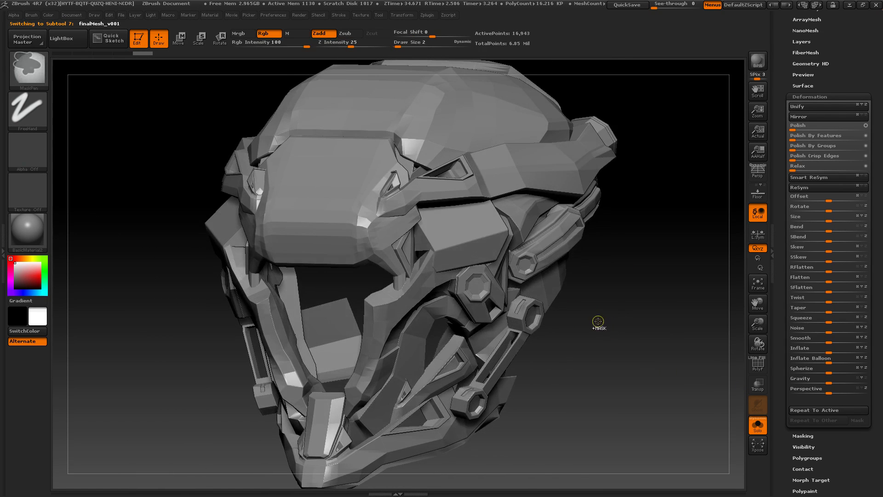
Step: Subdivide the helmet mesh four times, checking its wireframe after the first subdivision
key(ctrl+d)
key(shift+f)
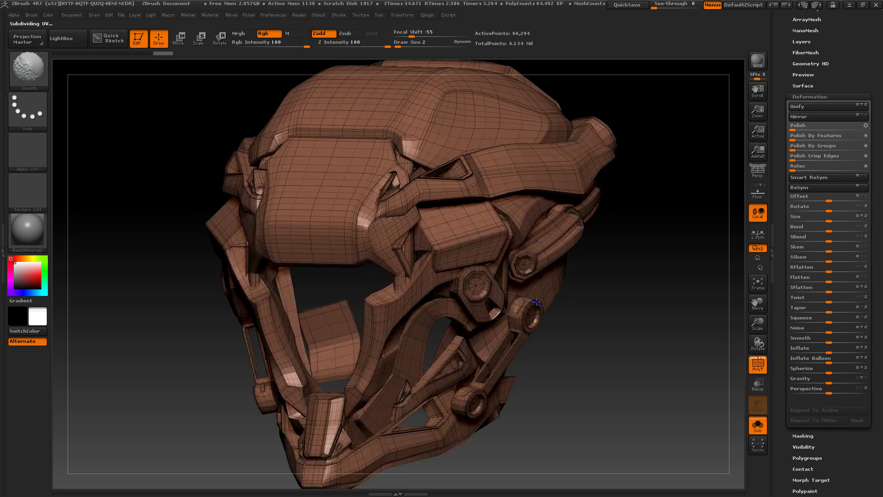
key(shift+f)
key(ctrl+d)
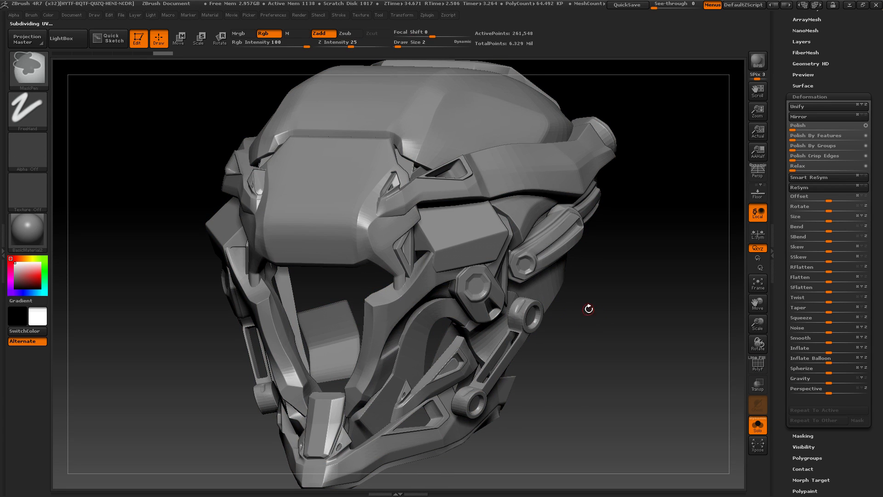
key(ctrl+d)
key(ctrl+d)
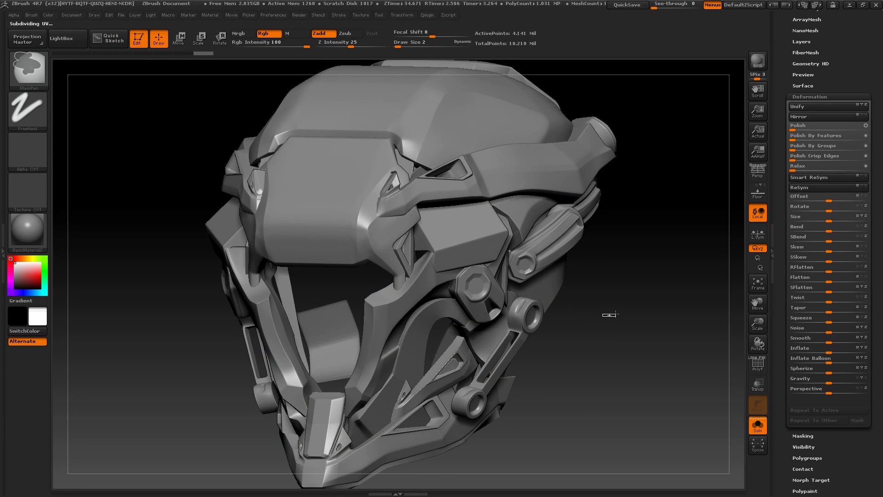
drag(604, 318, 644, 342)
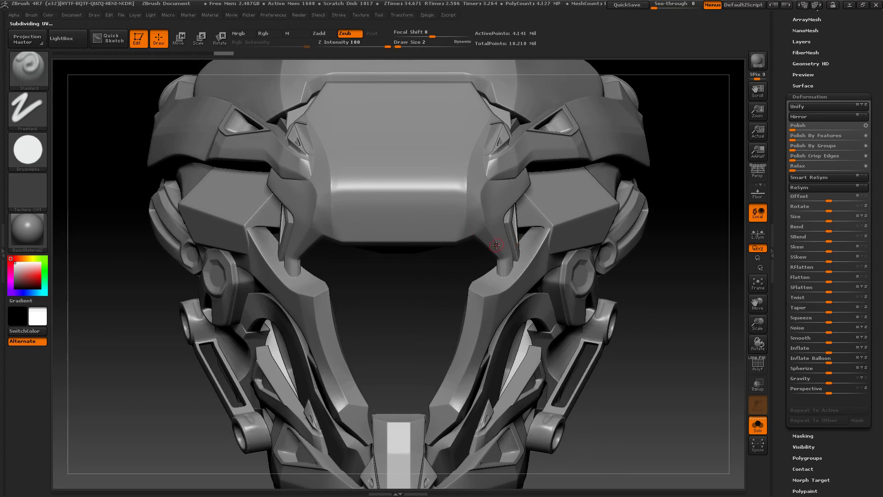
Step: Try to subdivide the helmet mesh once more and dismiss the memory error messages
key(ctrl)
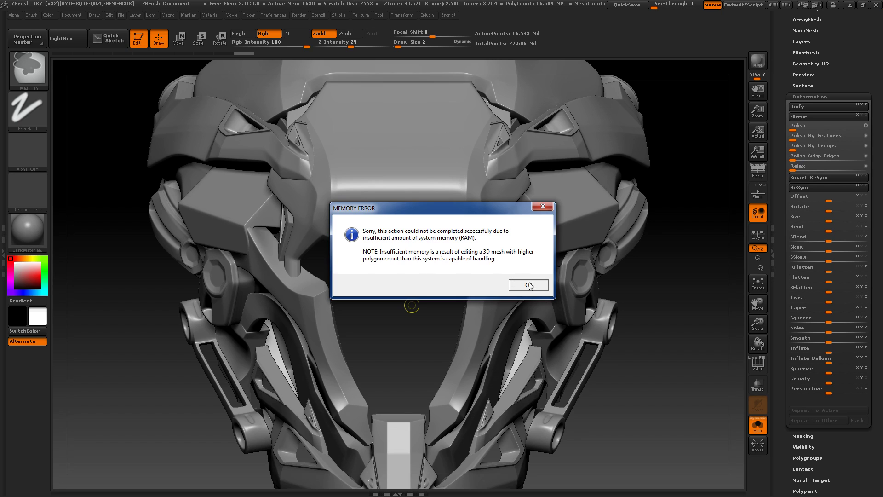
click(530, 289)
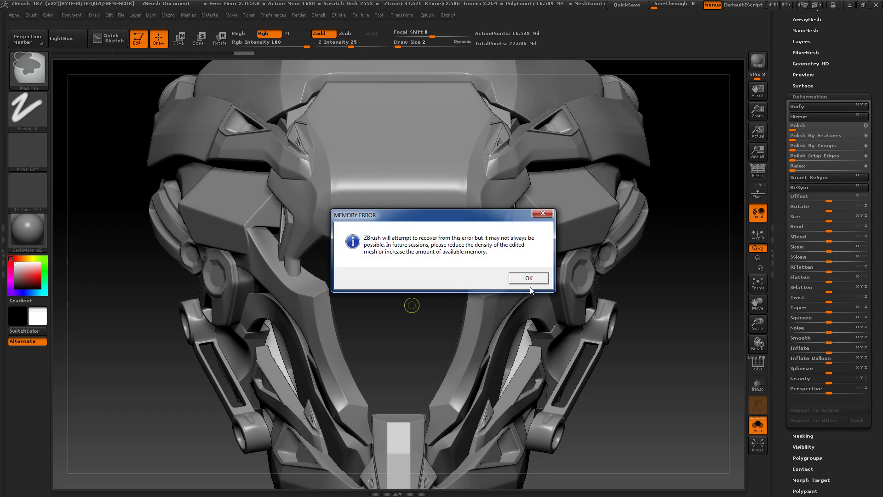
click(529, 278)
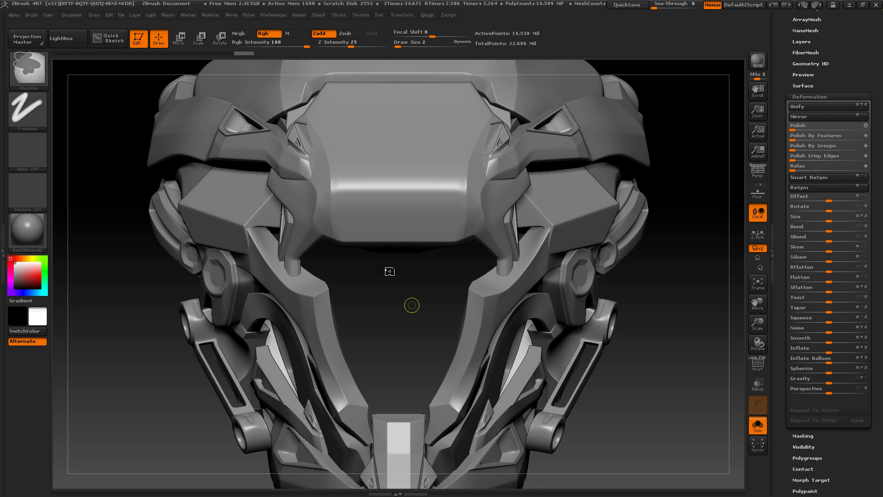
key(ctrl)
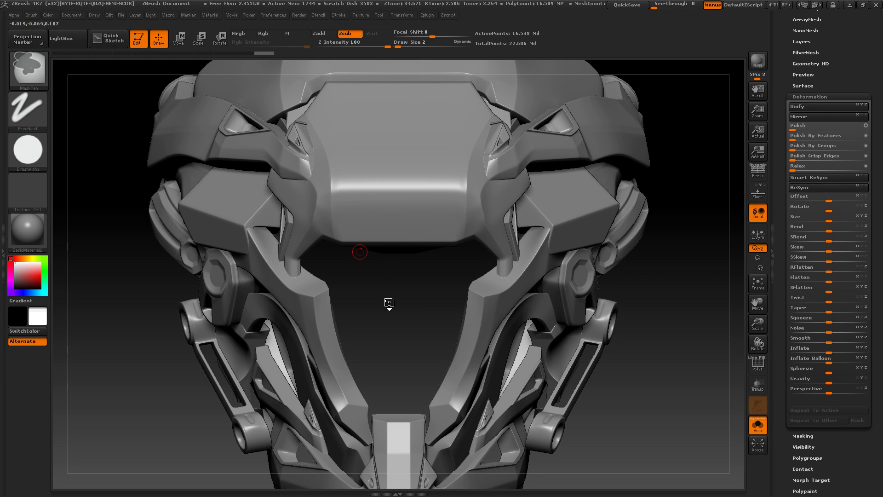
mouse_move(380, 286)
mouse_down()
mouse_move(364, 269)
mouse_move(383, 279)
mouse_up()
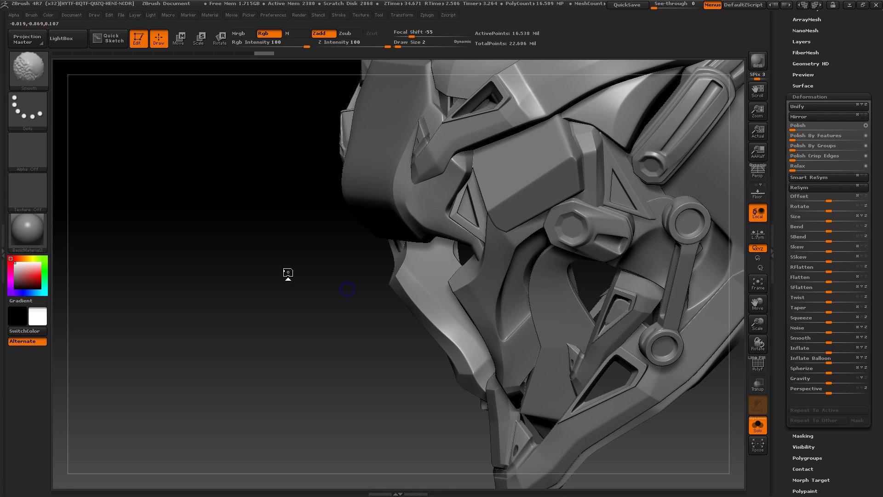
key(space)
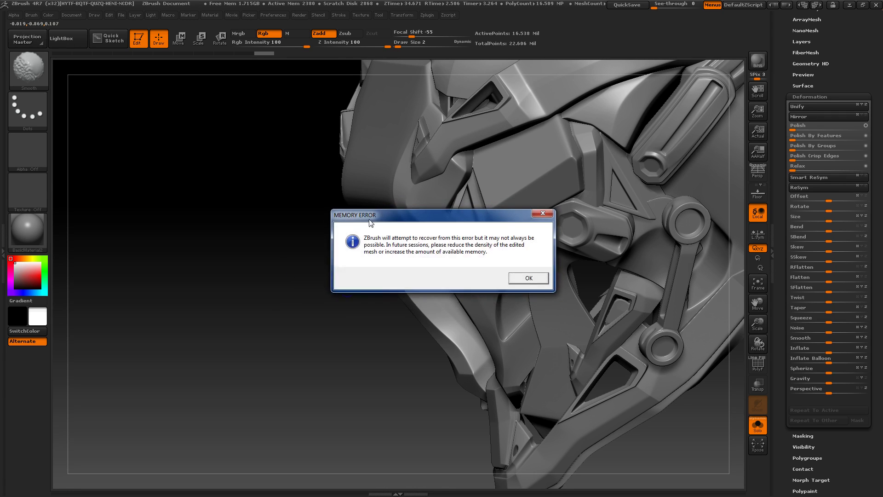
key(Return)
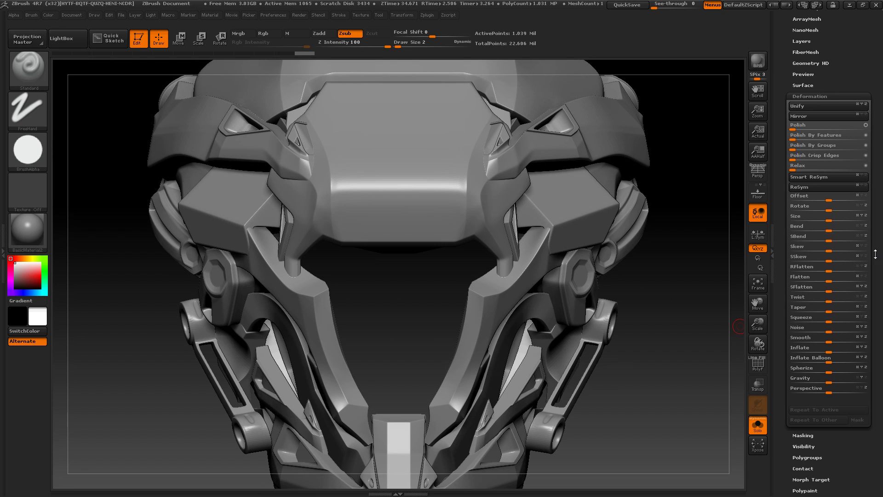
Step: Delete the helmet mesh's subdivision levels above level 4
drag(837, 42, 836, 148)
click(815, 102)
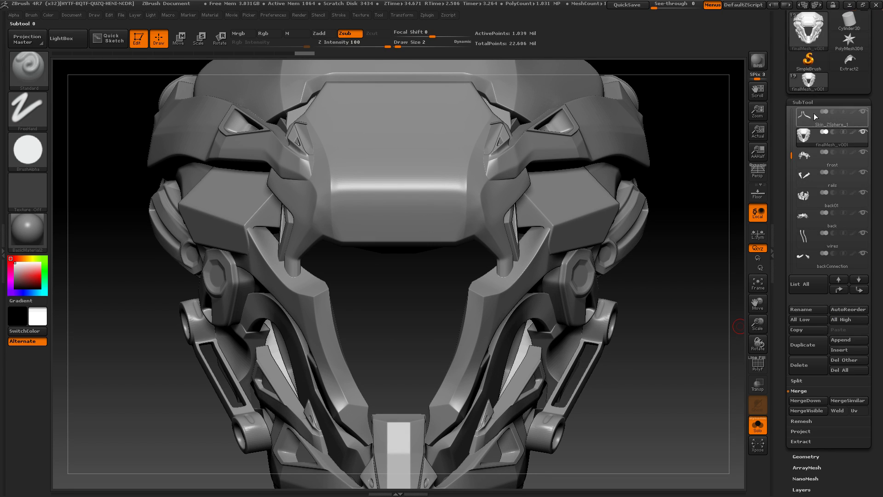
click(811, 102)
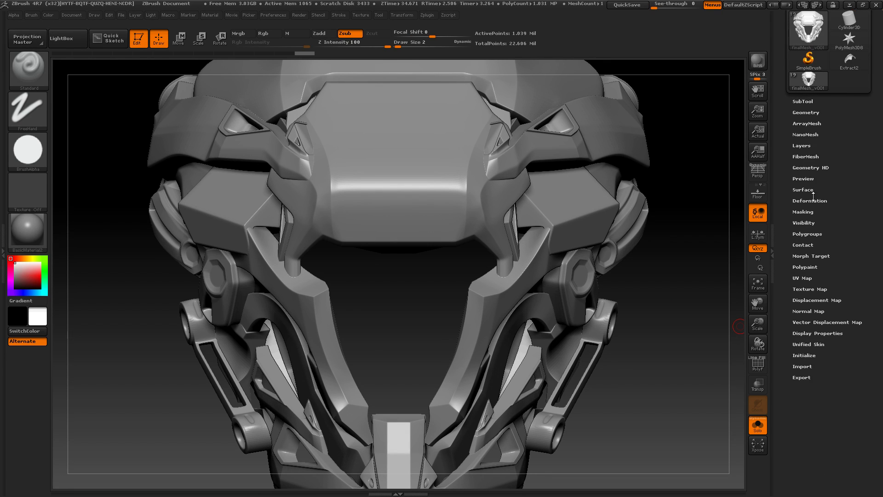
click(813, 113)
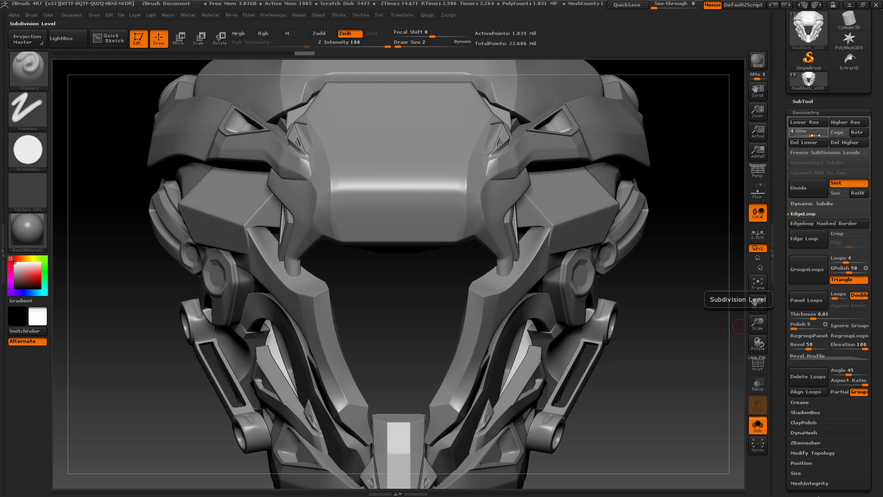
click(845, 146)
Step: Try engraving a small notch near the lower edge of the helmet's forehead plate
mouse_move(334, 292)
mouse_down()
mouse_move(377, 308)
mouse_move(345, 241)
mouse_move(334, 246)
mouse_up()
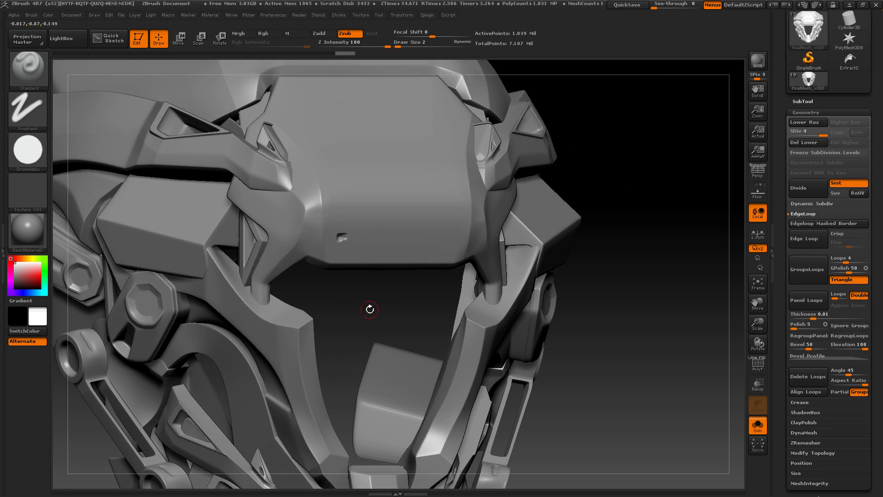
mouse_move(370, 309)
alt+mouse_down()
mouse_move(374, 321)
mouse_move(392, 325)
mouse_move(516, 256)
alt+mouse_up()
key(ctrl+z)
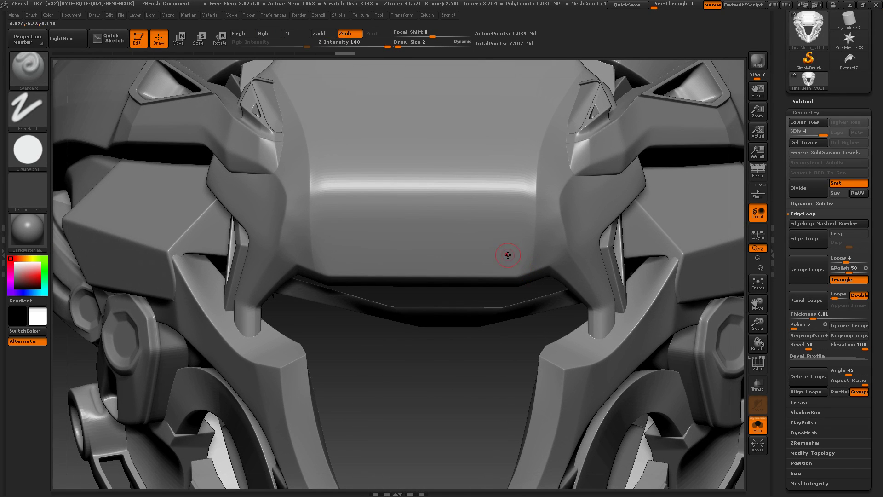
Step: Engrave short mirrored notches near the lower and upper corners of the helmet's forehead plate
drag(497, 229, 517, 255)
alt+drag(482, 331, 406, 358)
drag(453, 308, 429, 324)
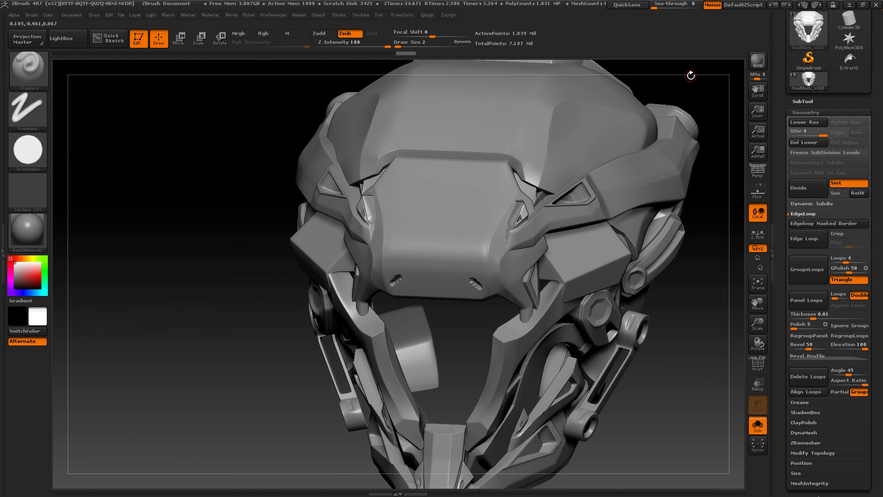
alt+drag(690, 75, 642, 108)
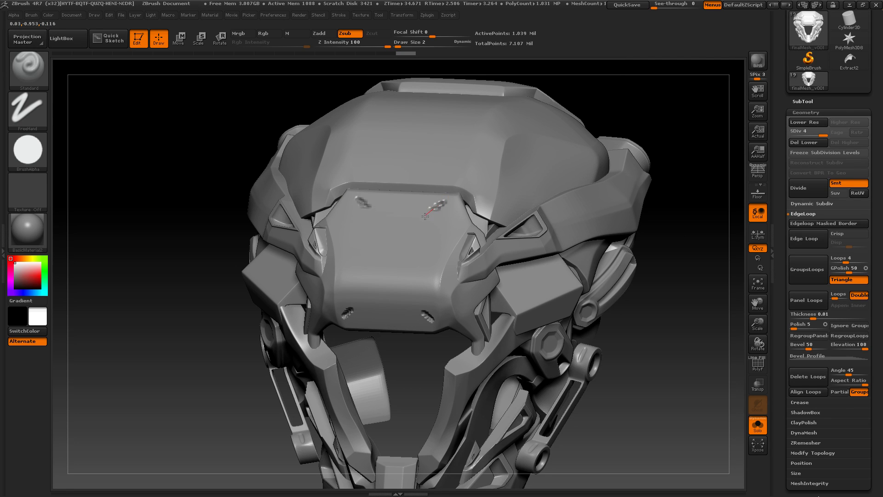
drag(424, 216, 426, 216)
Step: Engrave a short diagonal slot on the curved bracket between the forehead plate and the faceted side block
drag(659, 239, 600, 243)
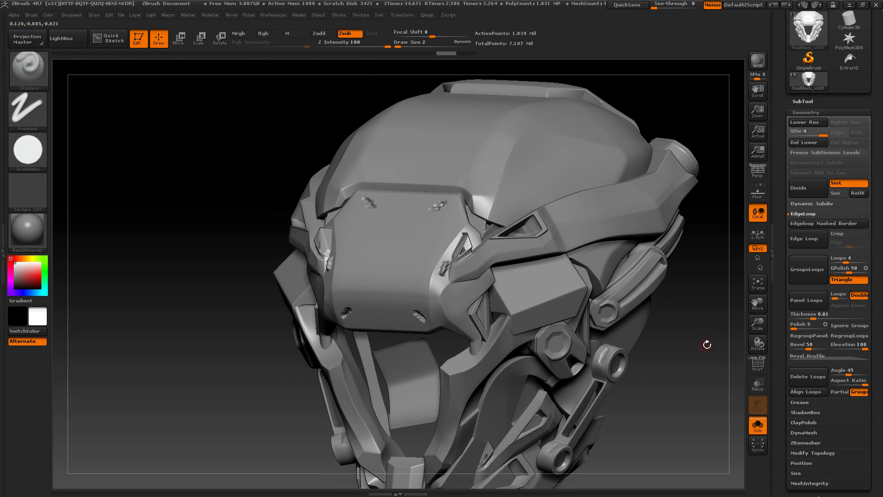
drag(705, 344, 678, 334)
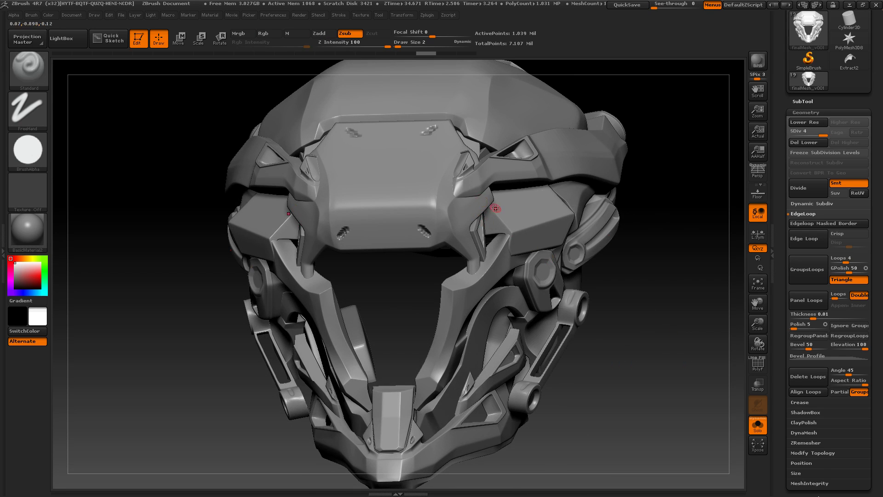
drag(676, 287, 584, 301)
alt+drag(146, 258, 65, 202)
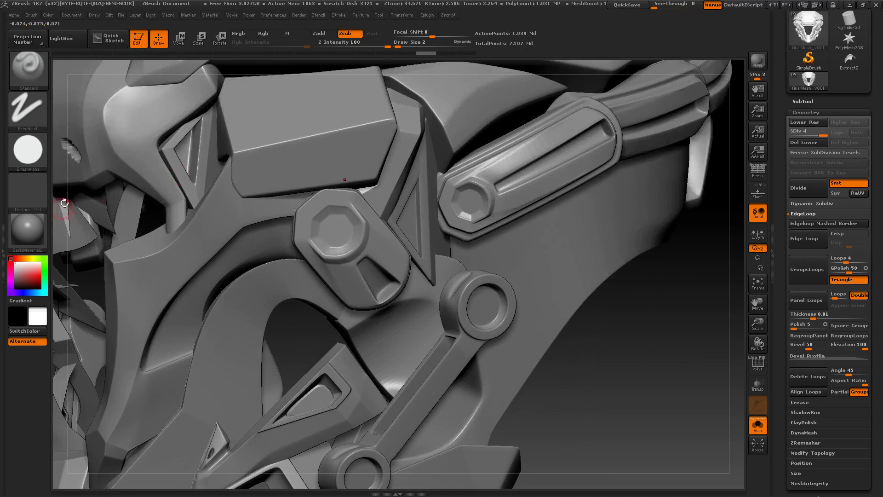
alt+drag(620, 368, 713, 403)
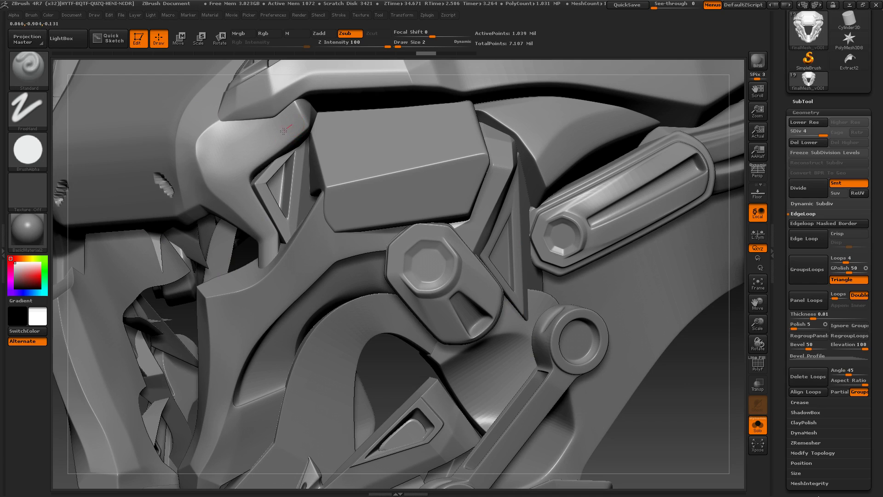
drag(270, 141, 266, 147)
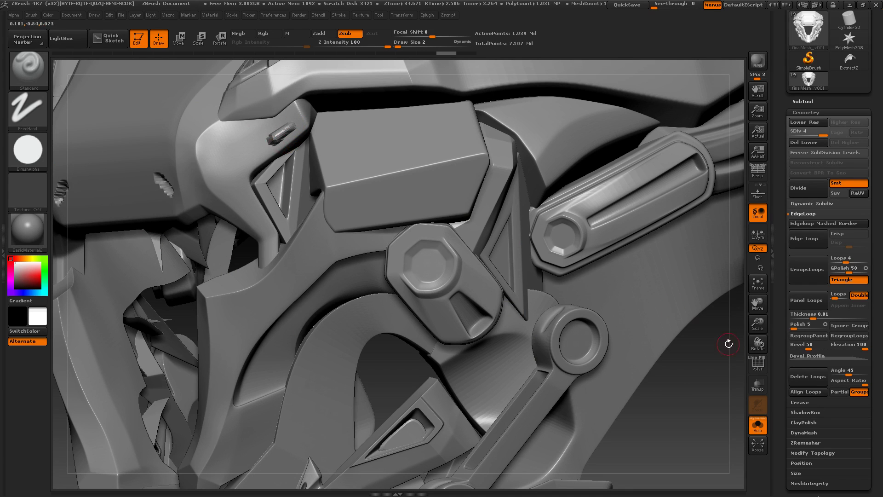
Step: Cut a small slot beneath the triangular opening on the helmet's side band
mouse_move(700, 388)
alt+mouse_down()
mouse_move(668, 291)
mouse_move(695, 351)
mouse_move(640, 349)
mouse_move(583, 296)
mouse_move(573, 301)
mouse_move(609, 301)
alt+mouse_up()
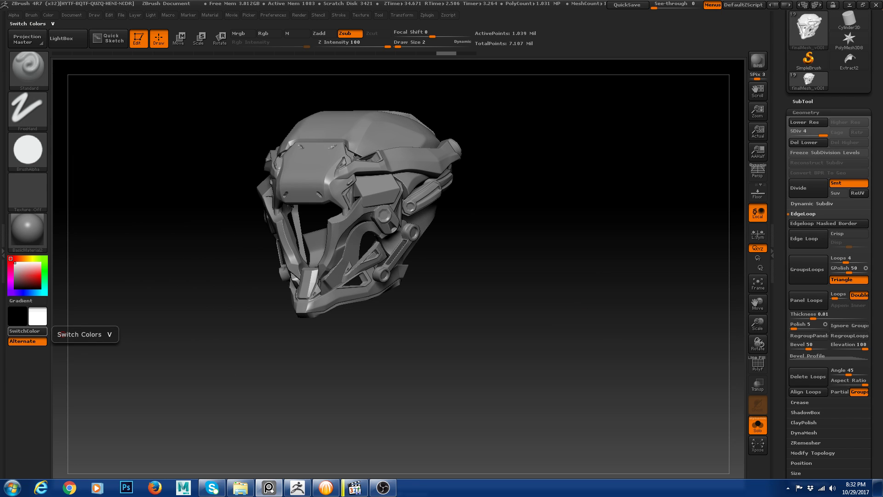
drag(510, 263, 385, 144)
drag(605, 321, 430, 168)
mouse_move(380, 137)
mouse_down()
mouse_move(357, 133)
mouse_move(404, 134)
mouse_move(359, 133)
mouse_move(401, 137)
mouse_move(386, 124)
mouse_move(384, 143)
mouse_move(411, 134)
mouse_move(382, 134)
mouse_move(377, 146)
mouse_up()
key(ctrl+z)
key(alt)
alt+drag(666, 306, 651, 230)
drag(612, 281, 666, 302)
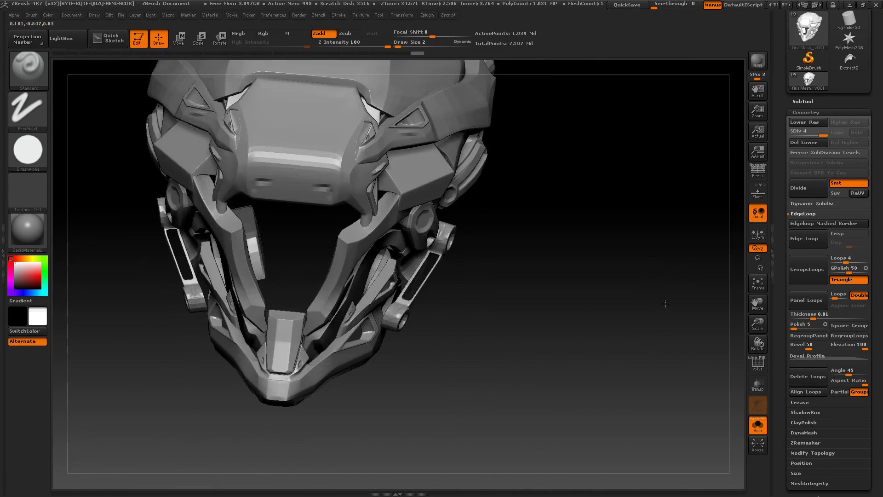
Step: Switch to the Dam_Standard brush for scoring the helmet dome
alt+drag(593, 177, 540, 204)
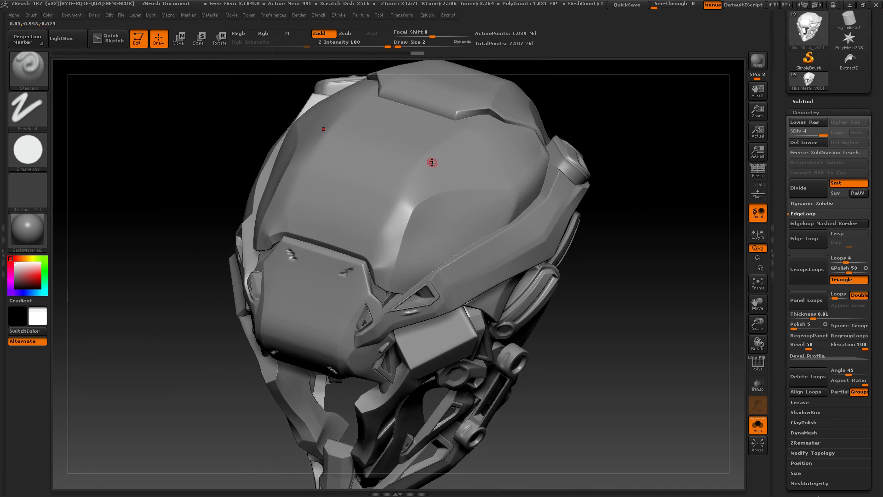
key(b)
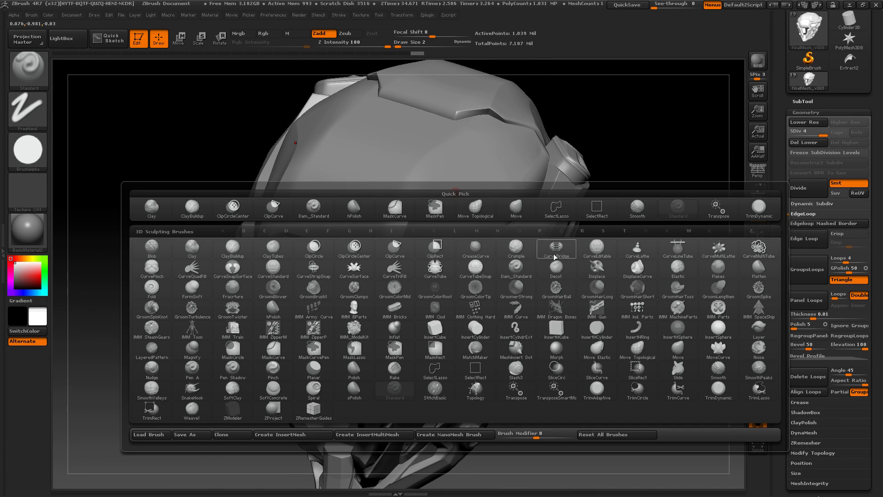
click(529, 267)
alt+drag(655, 319, 601, 348)
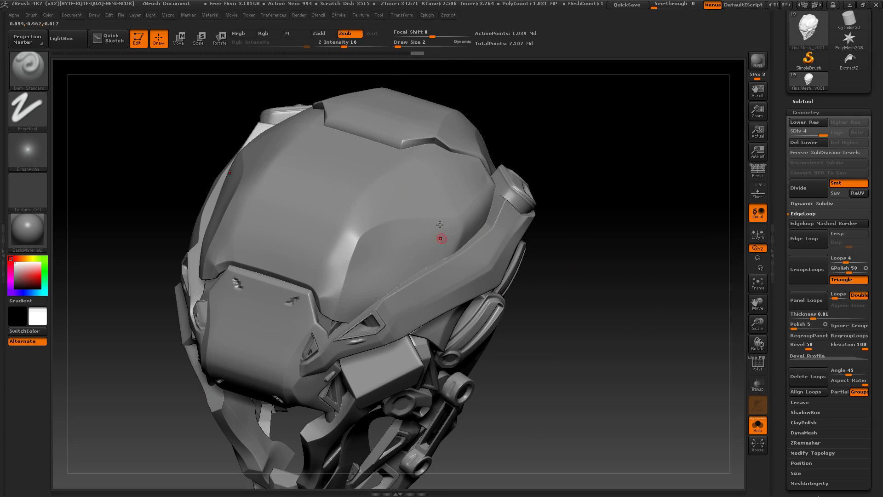
Step: Try scoring straight lines across the helmet dome with the Dam_Standard brush
drag(365, 260, 416, 237)
right_drag(463, 212, 458, 246)
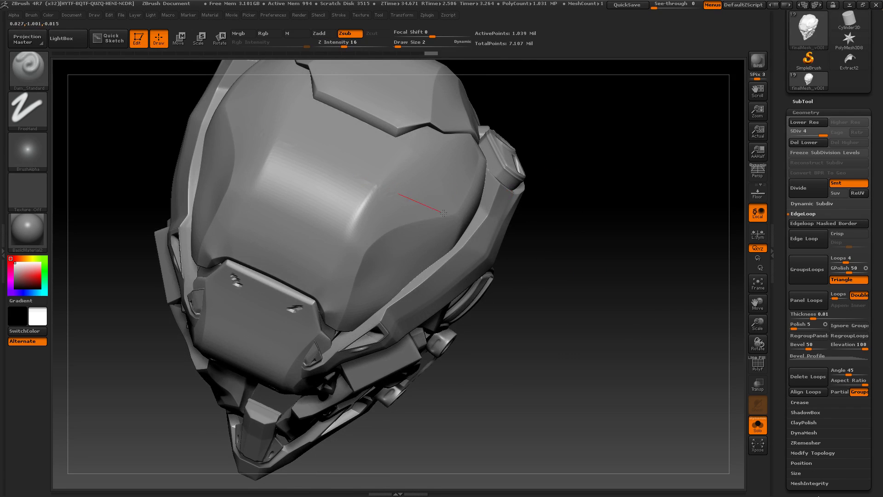
drag(444, 213, 444, 213)
key(ctrl+z)
key(ctrl+z)
Step: Set the brush's Z Intensity to 41 and try a straight groove in front of the crown plate
click(361, 45)
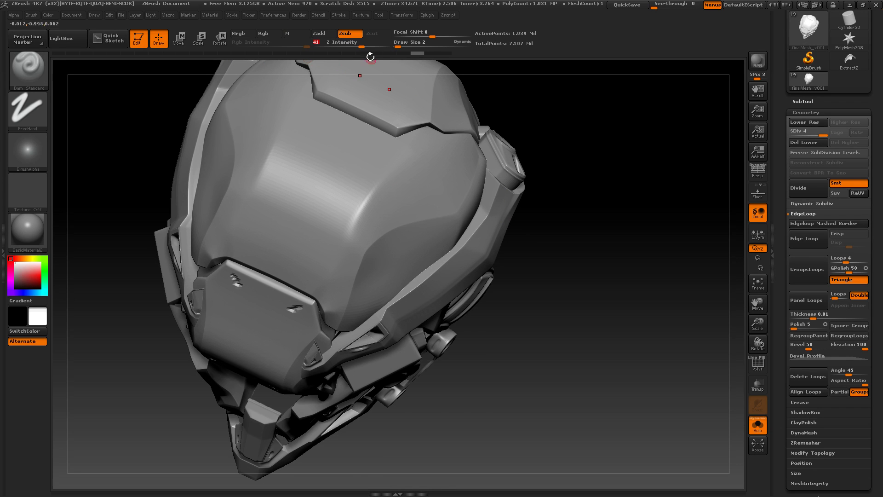
drag(566, 210, 376, 202)
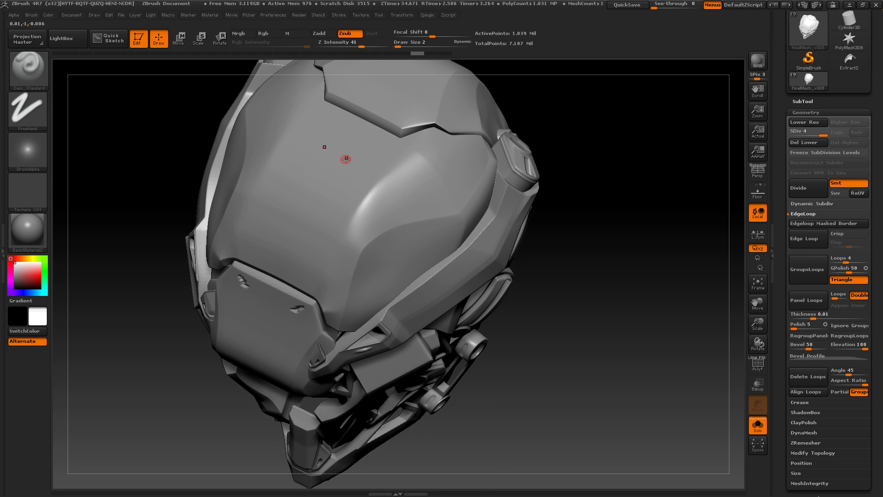
drag(561, 180, 605, 142)
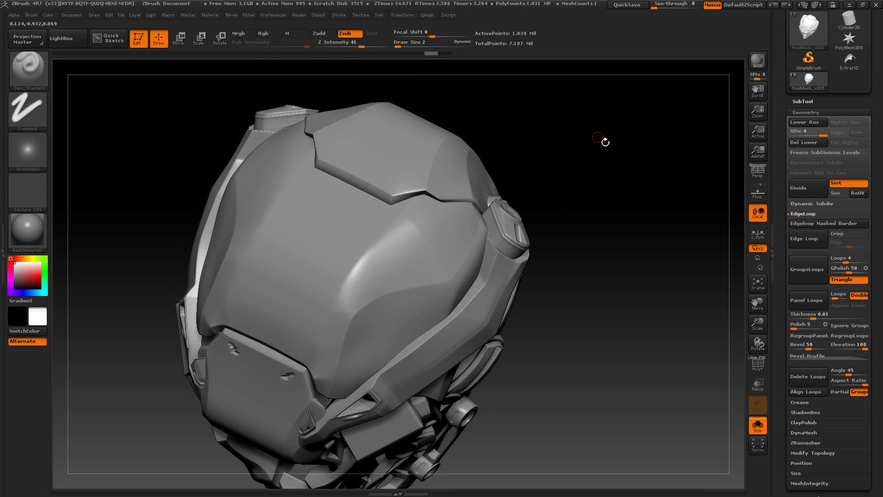
drag(345, 199, 428, 236)
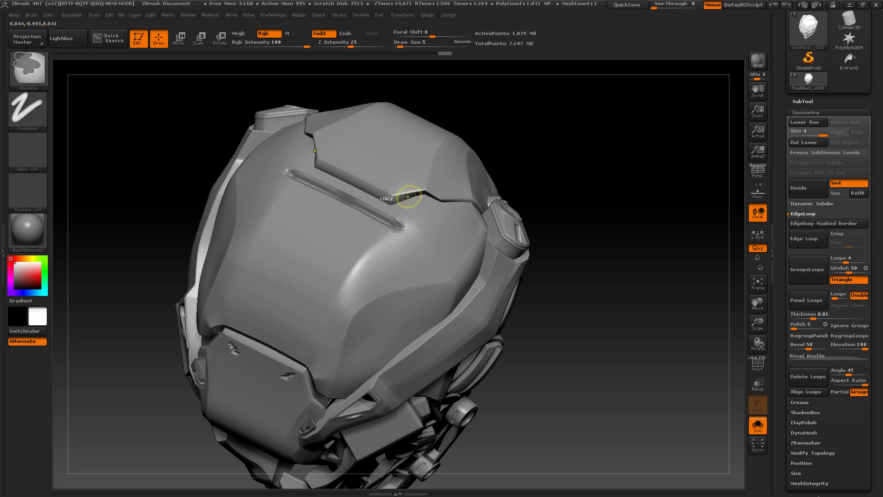
key(ctrl+z)
Step: Reduce the draw size and carve a mirrored panel line on the dome parallel to the crown plate's front edge
click(398, 45)
alt+drag(530, 87, 534, 126)
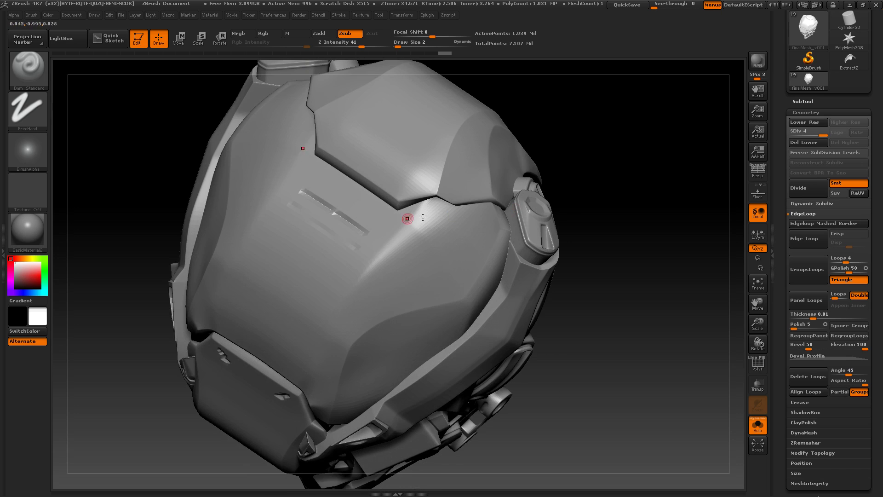
drag(366, 231, 468, 205)
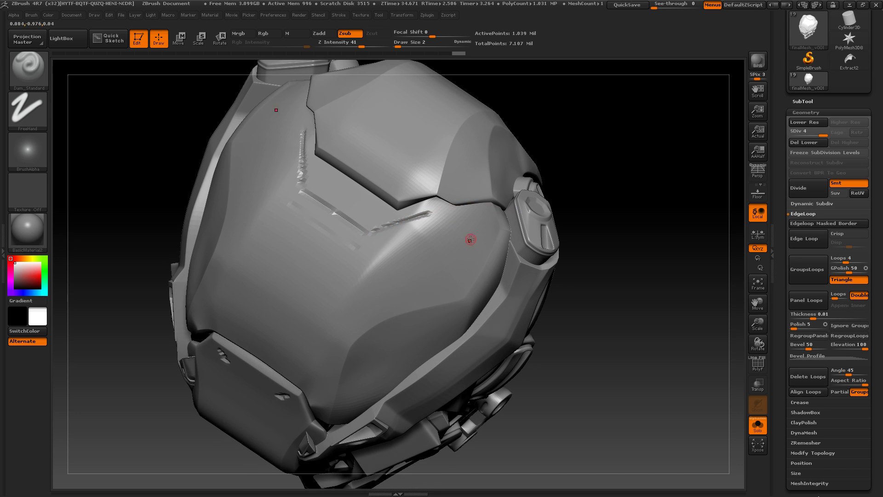
Step: Try extending the panel line outward to the side edges of the dome
drag(464, 241, 535, 267)
mouse_move(603, 276)
mouse_down()
mouse_move(508, 260)
mouse_move(584, 262)
mouse_up()
drag(679, 254, 688, 253)
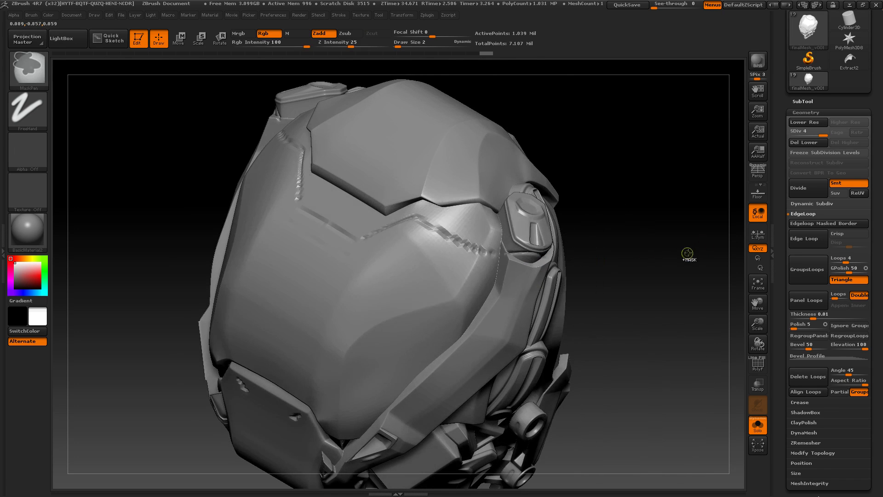
Step: Mask every helmet piece except the dome with a topological transpose mask, and return to Draw mode
key(w)
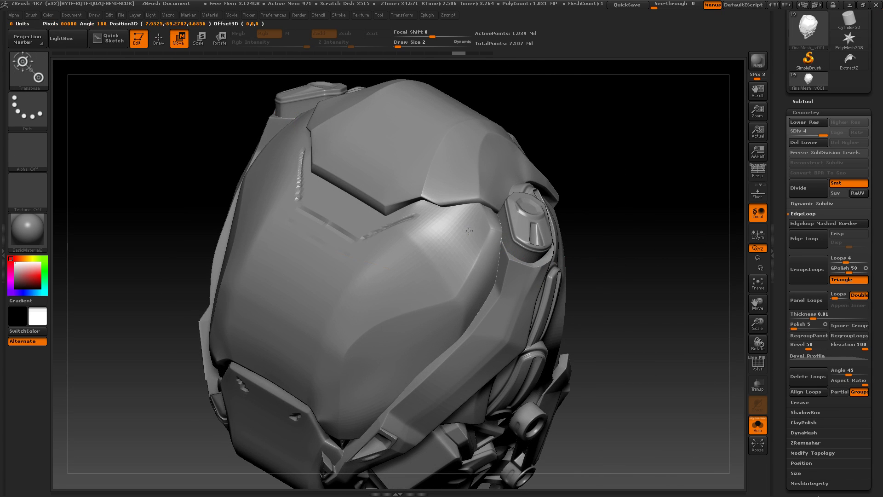
drag(595, 242, 617, 223)
ctrl+drag(445, 244, 556, 123)
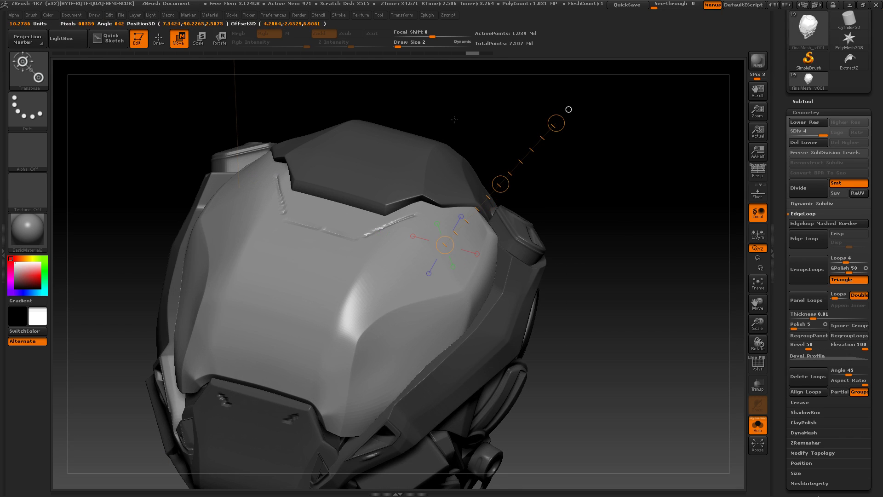
click(157, 40)
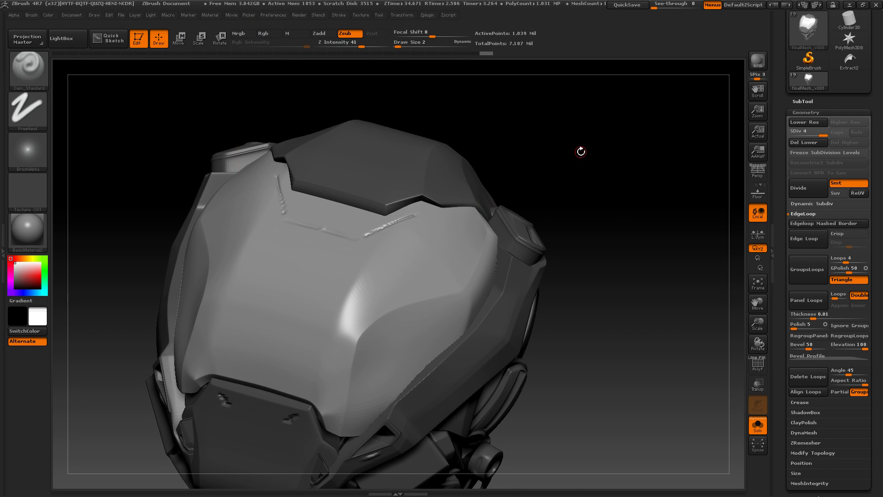
Step: Extend the panel line outward to both side edges of the unmasked dome
drag(581, 150, 420, 214)
drag(487, 237, 557, 267)
drag(631, 263, 712, 258)
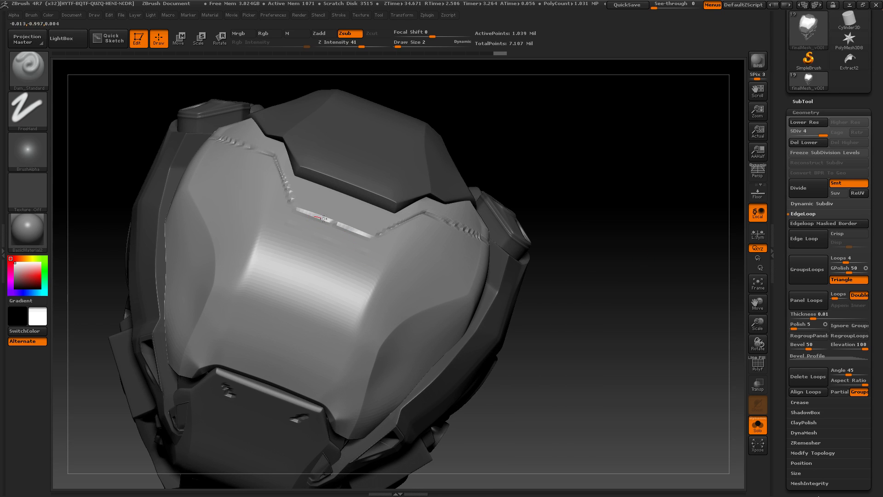
Step: Deepen the front and angled side segments of the dome's panel line with repeated straight strokes
drag(324, 219, 418, 251)
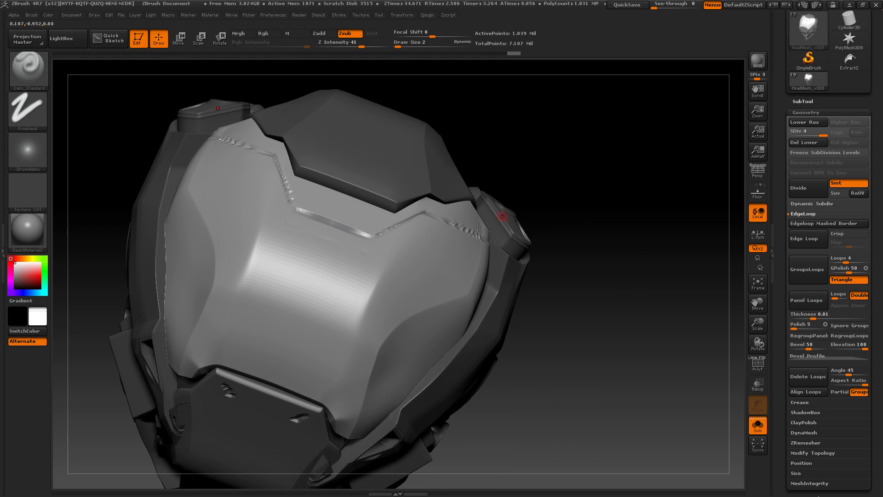
drag(574, 202, 576, 239)
mouse_move(373, 238)
mouse_down()
mouse_move(413, 209)
mouse_move(459, 207)
mouse_up()
drag(584, 216, 554, 217)
drag(435, 209, 558, 215)
Step: Paint two adjacent triangular mask patches on the side of the dome above the side band
mouse_move(634, 216)
alt+mouse_down()
mouse_move(617, 139)
mouse_move(635, 179)
mouse_move(605, 164)
mouse_move(617, 194)
mouse_move(604, 221)
mouse_move(551, 211)
mouse_move(595, 221)
mouse_move(581, 205)
mouse_move(575, 227)
alt+mouse_up()
key(shift)
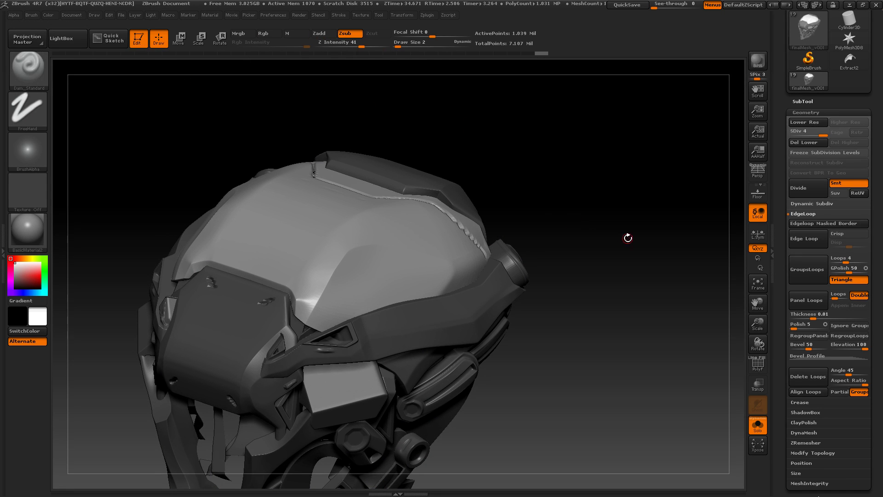
mouse_move(627, 238)
mouse_down()
mouse_move(650, 209)
mouse_move(643, 239)
mouse_up()
key(ctrl)
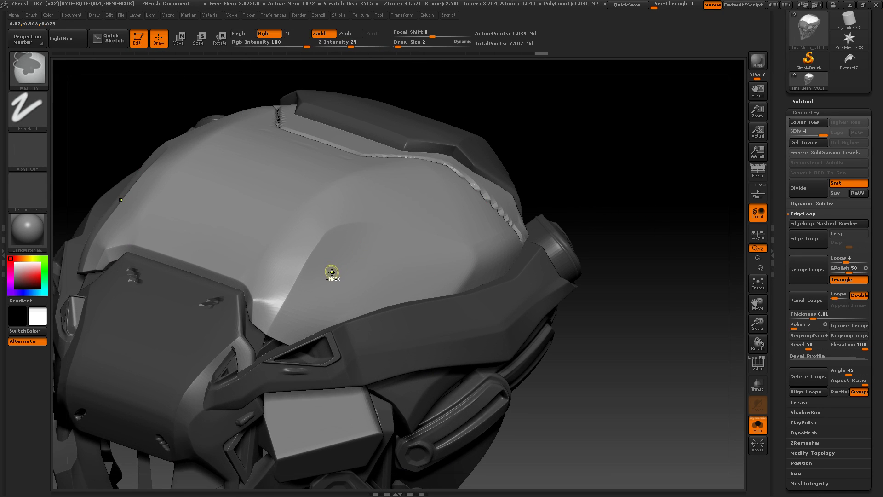
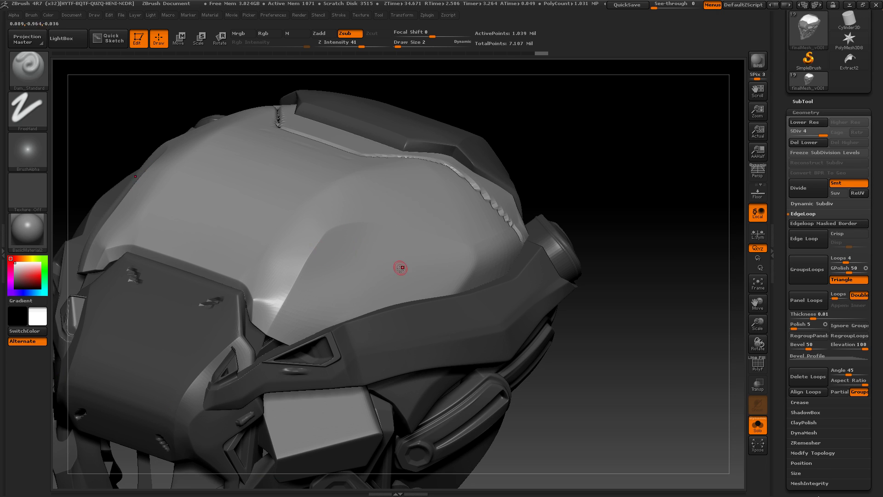
key(ctrl)
mouse_move(354, 259)
ctrl+mouse_down()
mouse_move(399, 288)
mouse_move(389, 248)
mouse_move(403, 274)
mouse_move(365, 254)
mouse_move(393, 278)
mouse_move(408, 253)
ctrl+mouse_up()
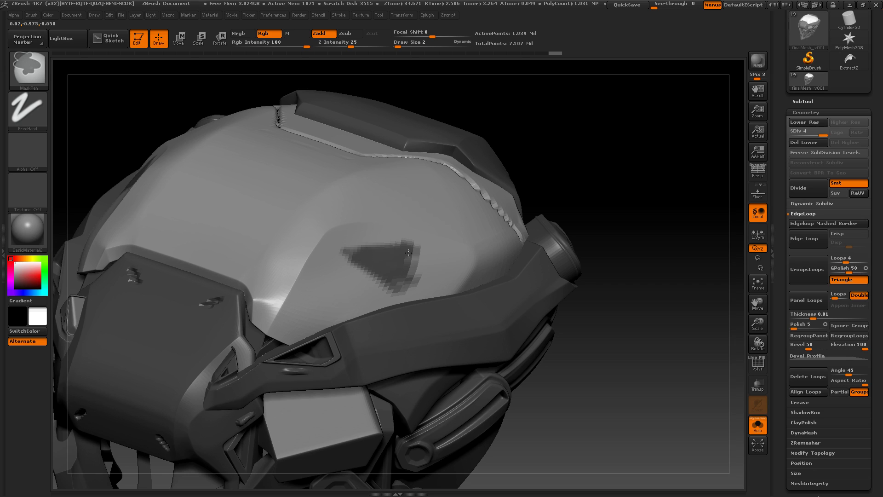
mouse_move(300, 313)
ctrl+mouse_down()
mouse_move(324, 277)
mouse_move(372, 295)
mouse_move(300, 310)
mouse_move(331, 295)
mouse_move(306, 276)
mouse_move(342, 313)
mouse_move(366, 307)
ctrl+mouse_up()
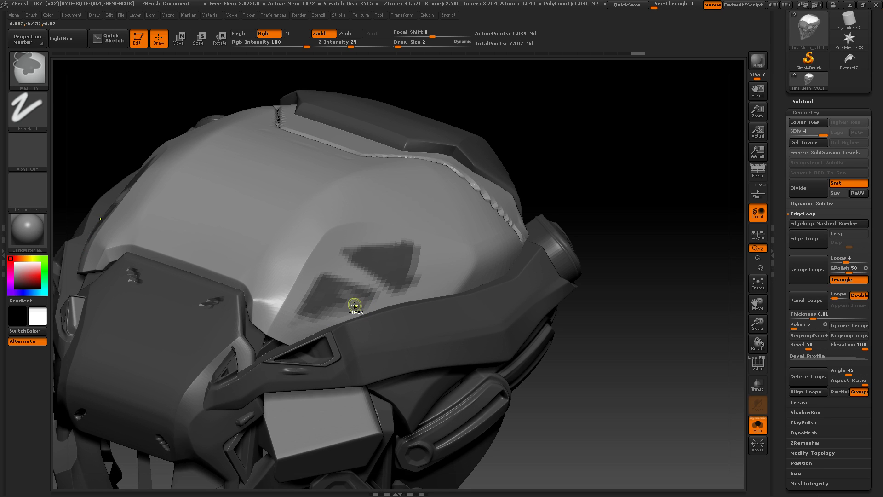
Step: Undo the last mask stroke, clean up the lower triangular patch, and paint a third mask patch behind the two triangles
key(ctrl+z)
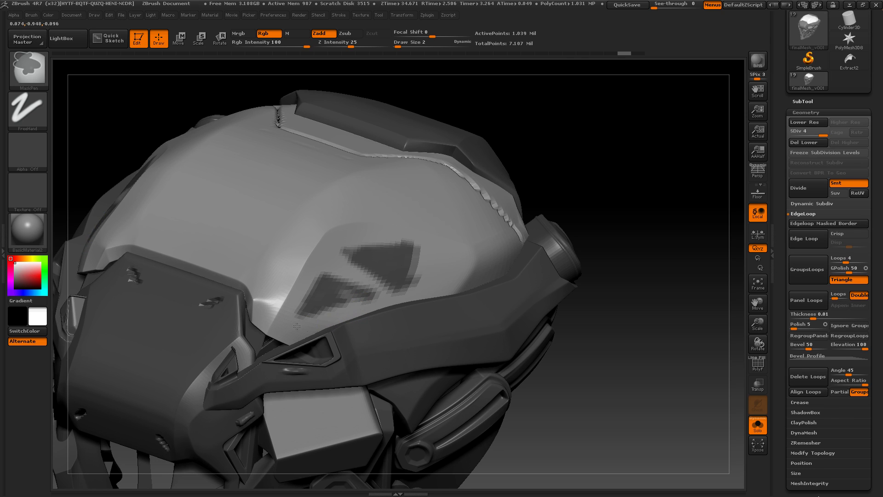
mouse_move(358, 302)
ctrl+mouse_down()
mouse_move(342, 297)
mouse_move(353, 295)
ctrl+mouse_up()
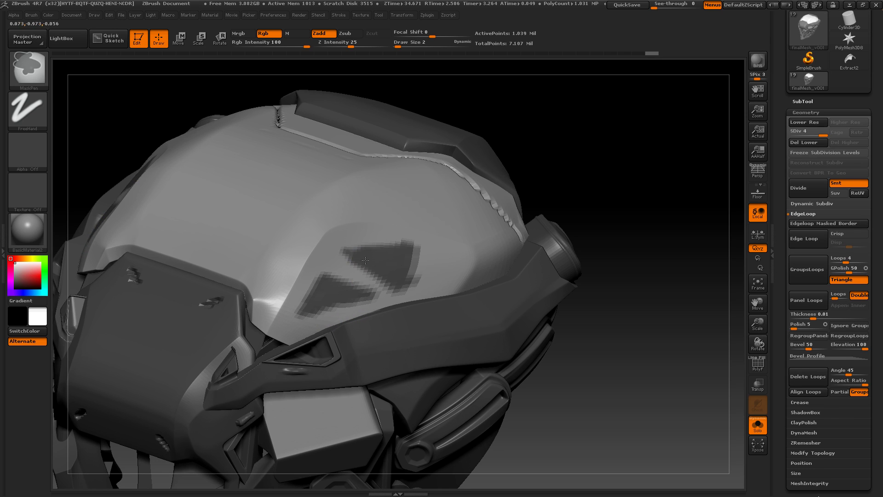
mouse_move(442, 258)
ctrl+mouse_down()
mouse_move(430, 282)
mouse_move(453, 265)
mouse_move(405, 285)
ctrl+mouse_up()
Step: Invert the mask so only the patches on the sides of the dome are open for sculpting
mouse_move(626, 252)
mouse_down()
mouse_move(640, 192)
mouse_move(652, 207)
mouse_up()
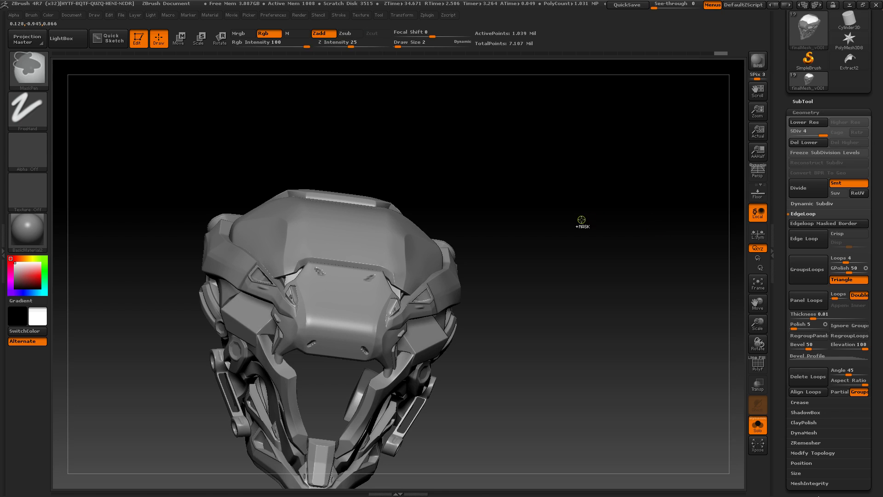
drag(568, 215, 622, 181)
ctrl+click(550, 194)
ctrl+click(576, 204)
ctrl+click(562, 184)
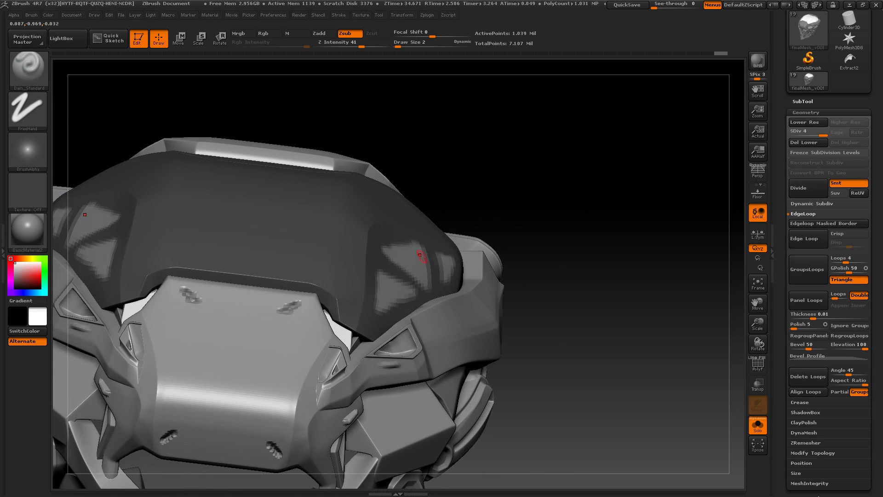
key(w)
drag(570, 183, 558, 211)
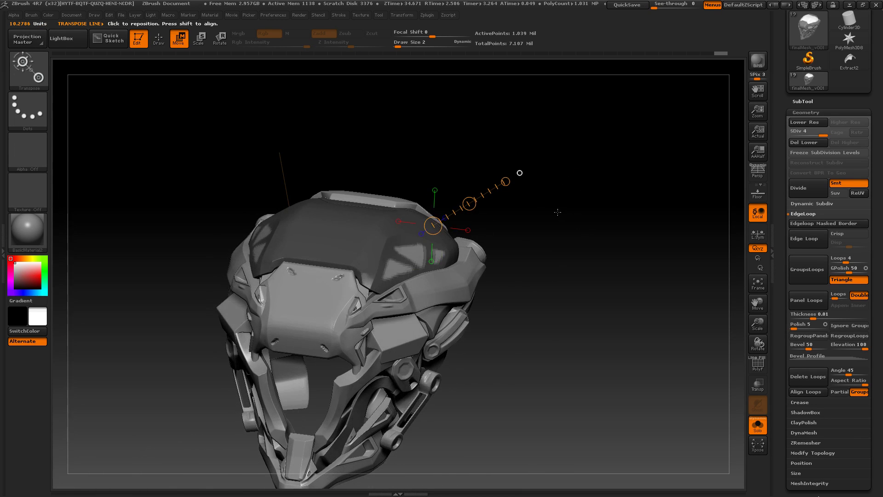
key(q)
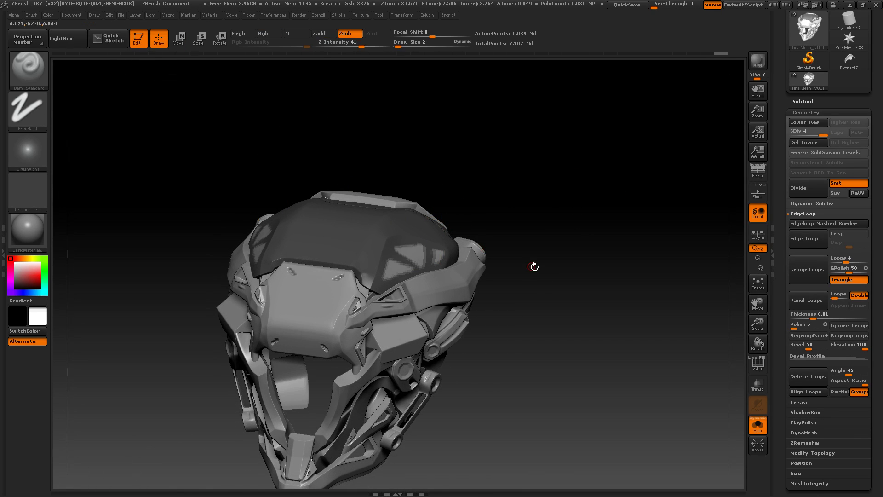
mouse_move(535, 267)
mouse_down()
mouse_move(509, 270)
mouse_move(569, 256)
mouse_move(618, 325)
mouse_move(582, 305)
mouse_up()
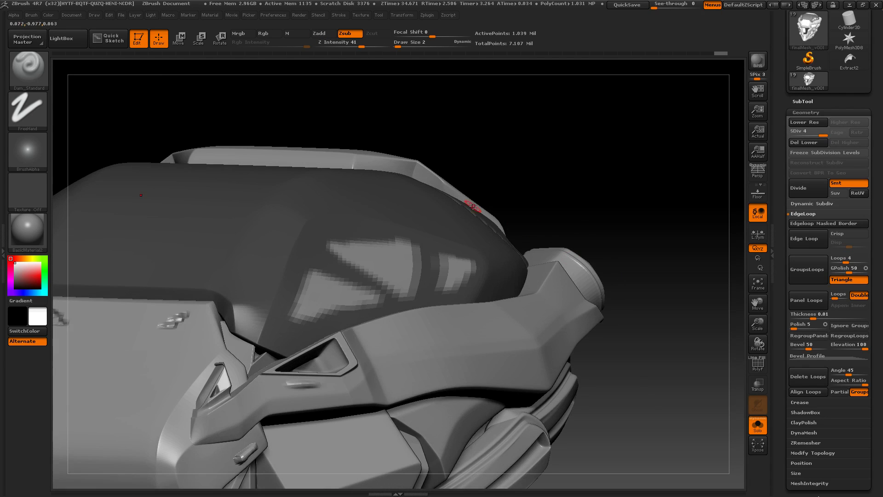
Step: Carve the three unmasked patches inward on the side of the dome with the ClayBuildup brush at draw size 15
click(34, 79)
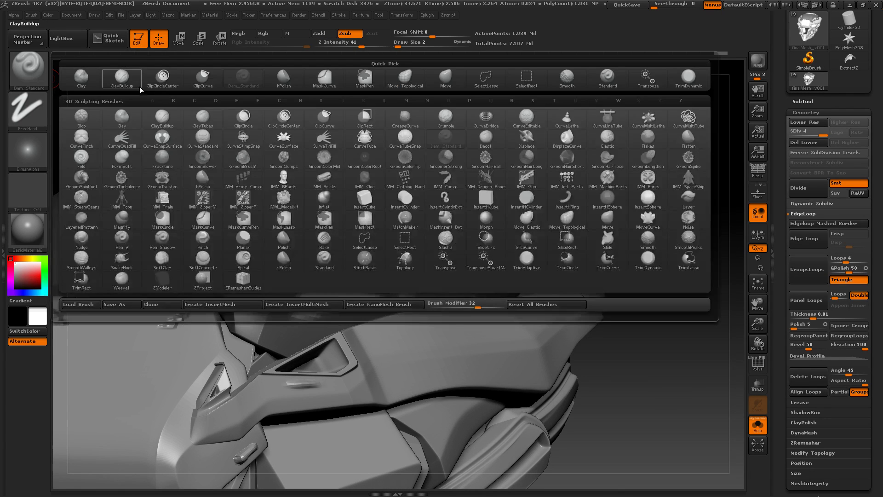
click(137, 88)
drag(396, 47, 402, 46)
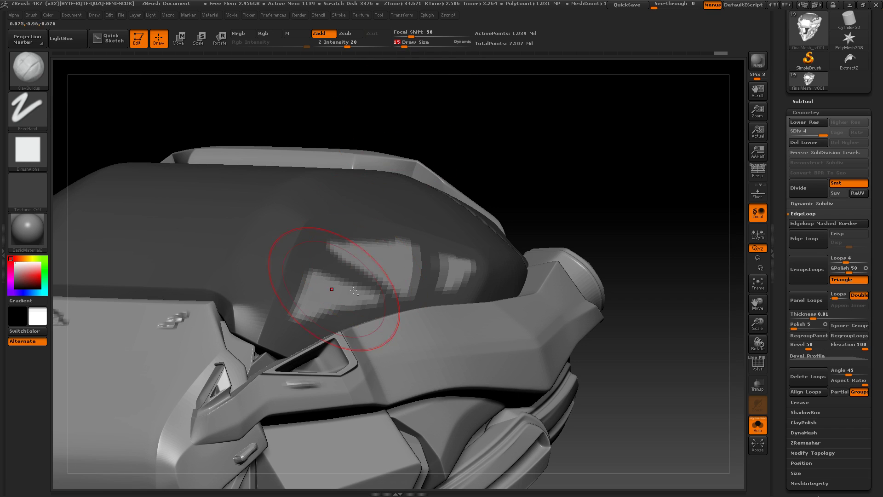
mouse_move(335, 286)
mouse_down()
mouse_move(313, 294)
mouse_move(350, 299)
mouse_move(362, 263)
mouse_move(397, 264)
mouse_move(391, 278)
mouse_up()
mouse_move(467, 266)
alt+mouse_down()
mouse_move(451, 275)
mouse_move(478, 270)
alt+mouse_up()
drag(583, 225, 566, 253)
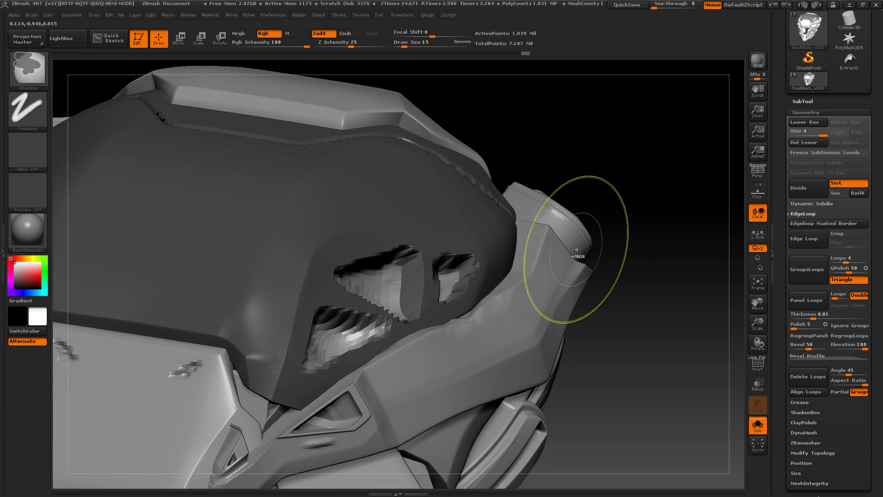
Step: Deepen the carved patches with ClayBuildup at draw size 8, and clear the mask
drag(404, 45, 401, 45)
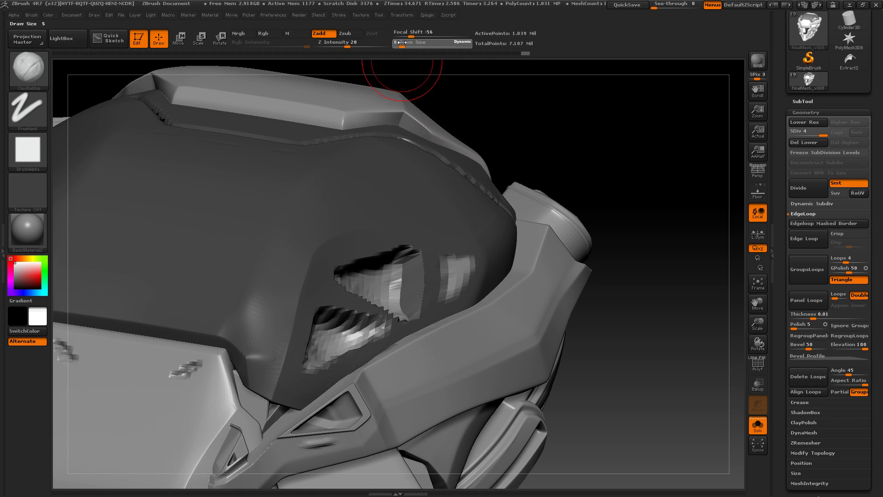
mouse_move(469, 261)
alt+mouse_down()
mouse_move(438, 274)
mouse_move(370, 276)
mouse_move(391, 278)
mouse_move(398, 291)
alt+mouse_up()
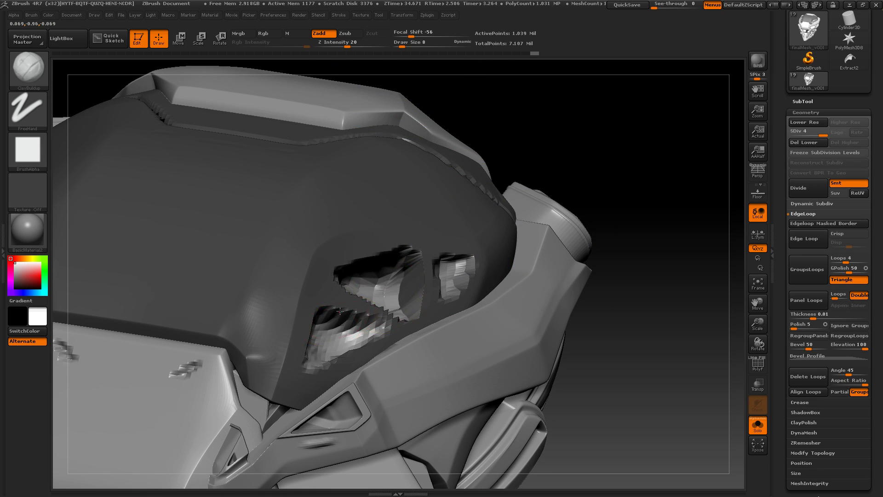
mouse_move(338, 318)
alt+mouse_down()
mouse_move(321, 350)
mouse_move(375, 326)
mouse_move(314, 356)
alt+mouse_up()
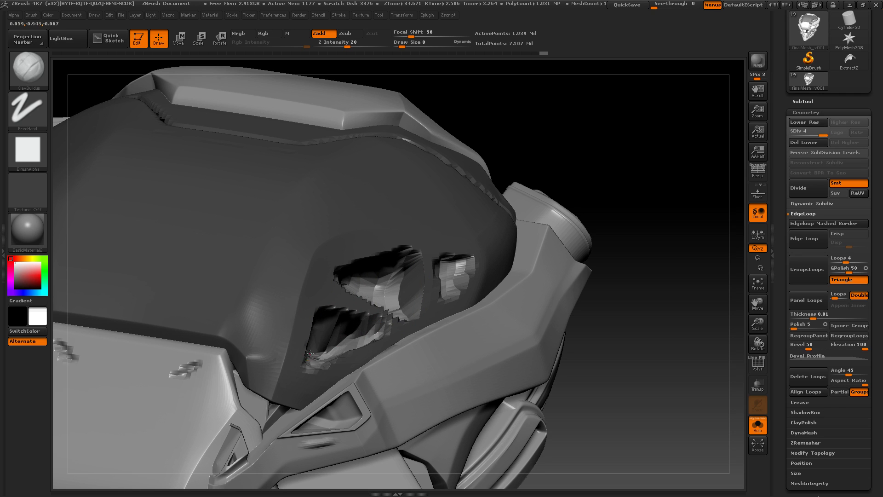
drag(639, 209, 586, 238)
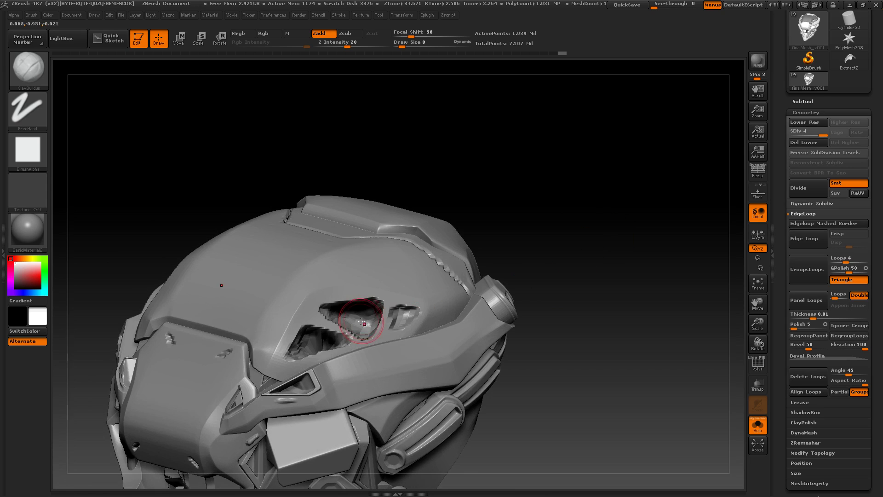
Step: Apply the Polish deformation to the whole model to soften the jagged edges of the carved recesses
drag(876, 286, 878, 196)
click(816, 334)
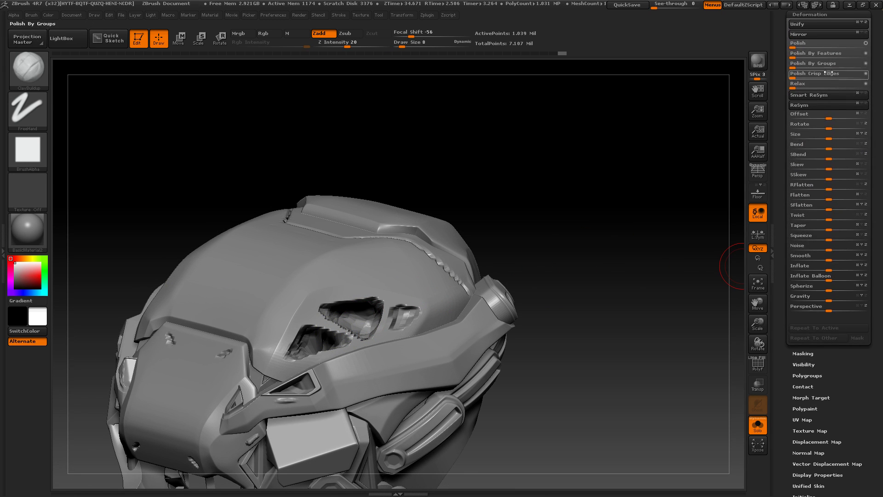
drag(794, 46, 798, 51)
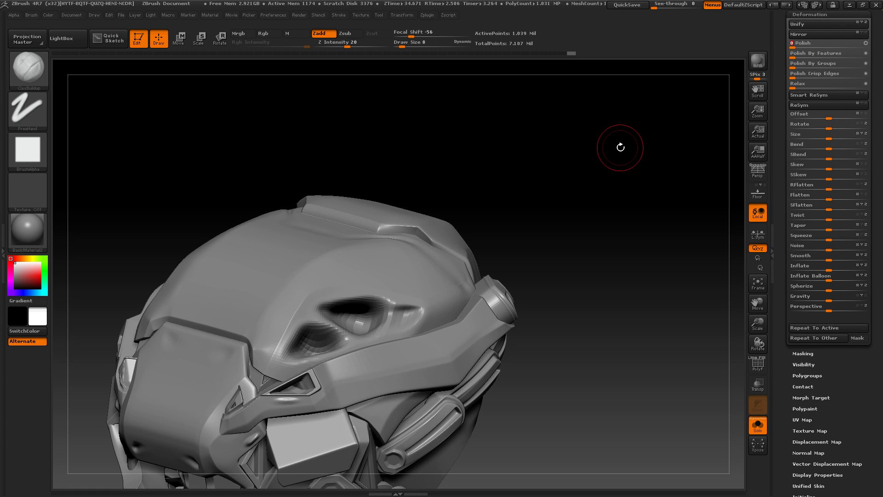
alt+drag(587, 327, 608, 282)
shift+drag(608, 282, 496, 423)
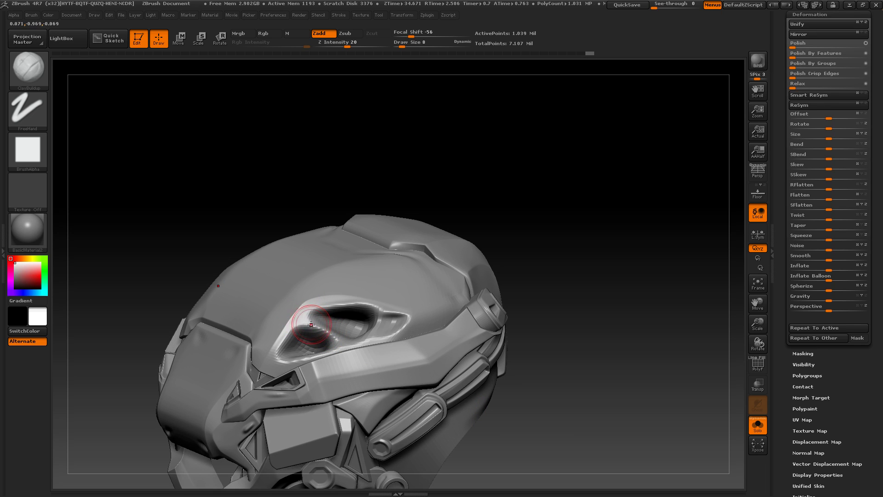
Step: Flatten the divider between the two side recesses and their upper and rear rims with the TrimDynamic brush
key(b)
key(t)
key(d)
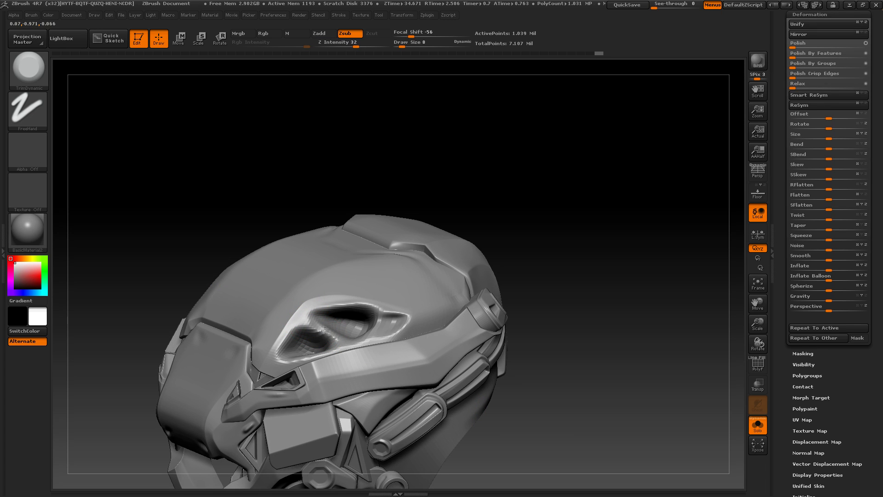
drag(317, 321, 336, 336)
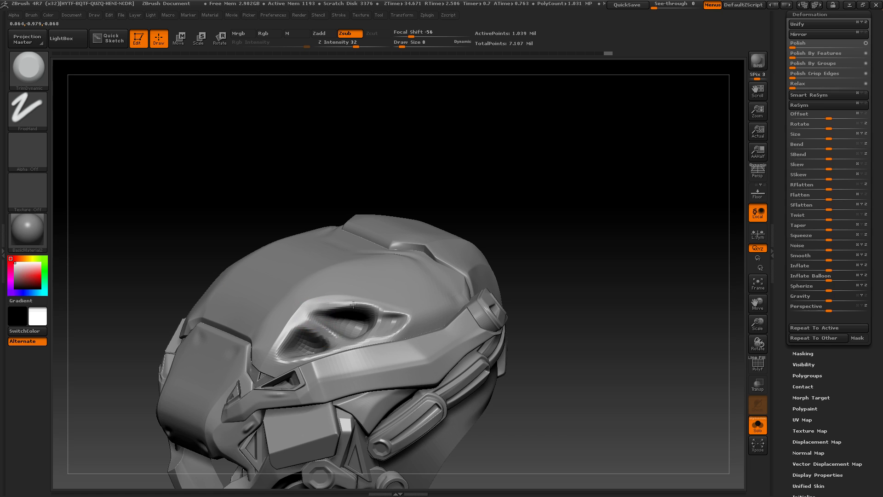
mouse_move(353, 303)
mouse_down()
mouse_move(296, 309)
mouse_move(373, 304)
mouse_up()
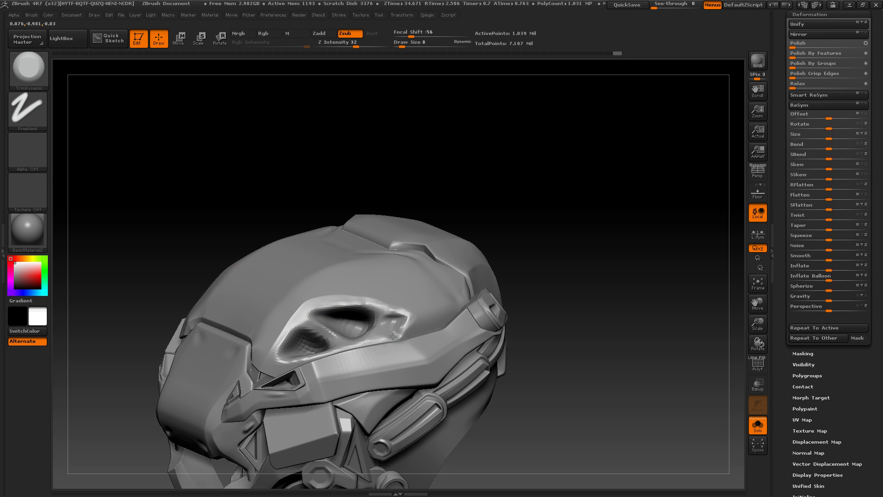
Step: Trim and smooth the small rear recess so that it blends into the larger upper recess
drag(572, 302, 392, 312)
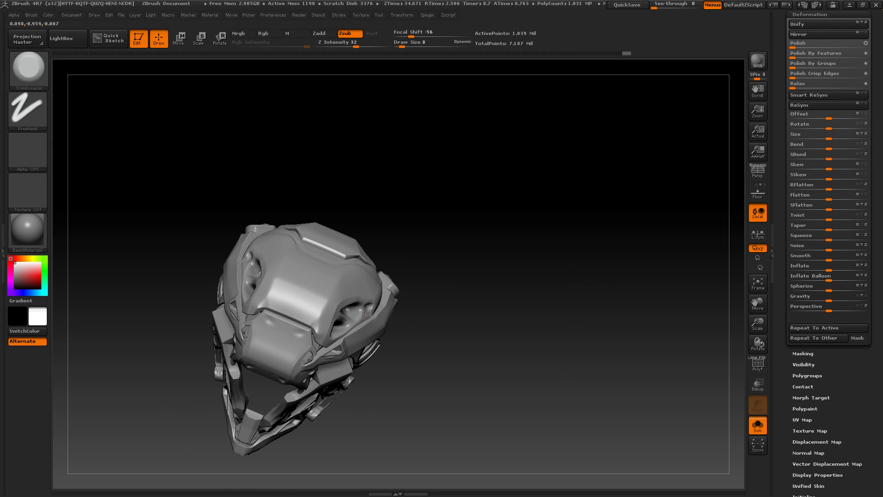
drag(454, 314, 545, 328)
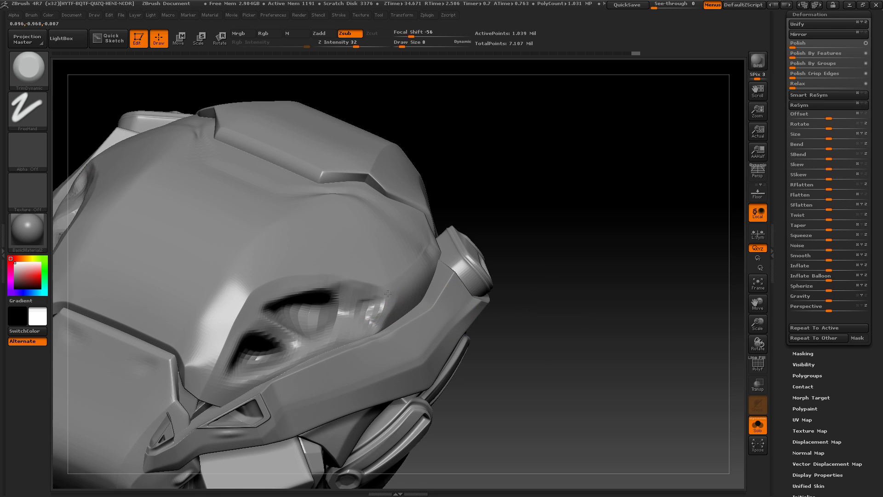
drag(367, 308, 370, 301)
mouse_move(370, 301)
shift+mouse_down()
mouse_move(366, 313)
mouse_move(368, 304)
shift+mouse_up()
drag(524, 300, 554, 299)
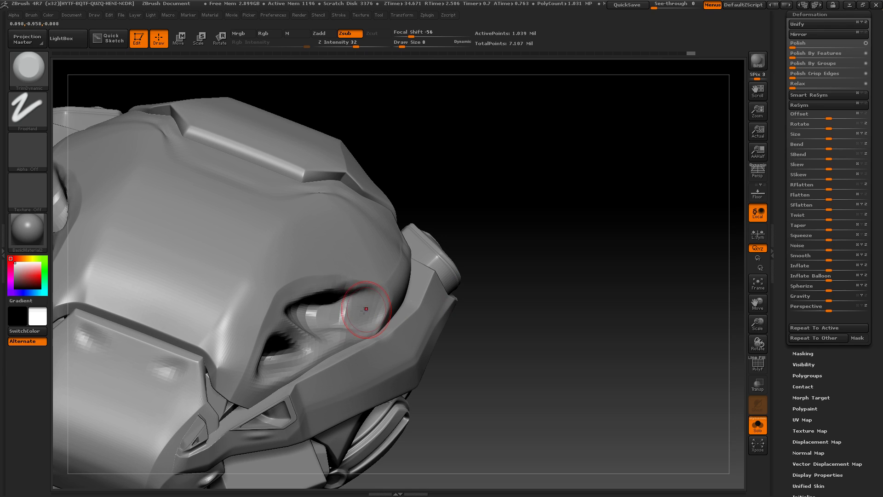
drag(359, 303, 334, 307)
drag(570, 295, 510, 299)
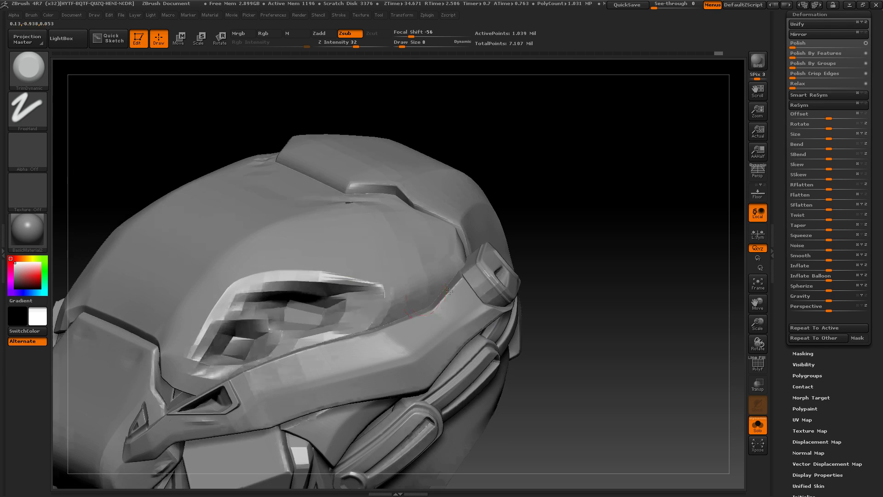
mouse_move(322, 306)
shift+mouse_down()
mouse_move(350, 309)
mouse_move(327, 318)
mouse_move(334, 323)
mouse_move(304, 315)
mouse_move(333, 297)
mouse_move(331, 286)
shift+mouse_up()
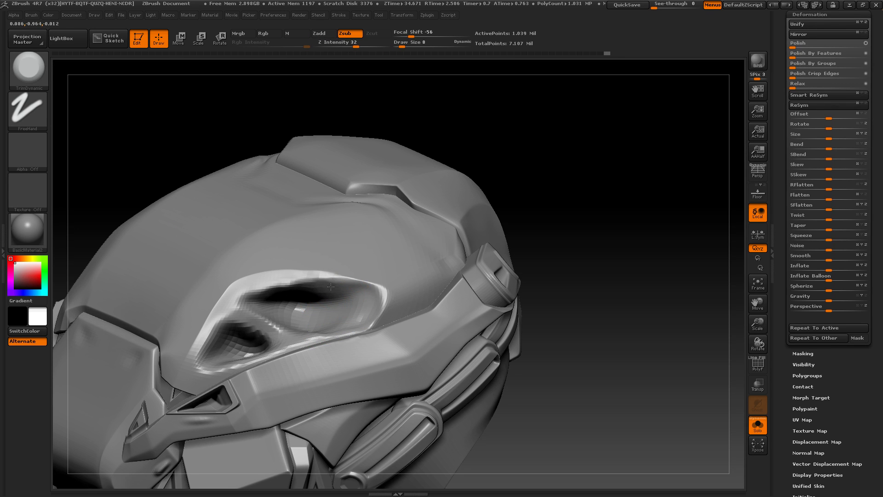
shift+drag(329, 317, 309, 311)
Step: Refine the rear rim of the upper recess and the inside of the lower recess with TrimDynamic
mouse_move(581, 304)
alt+mouse_down()
mouse_move(577, 241)
mouse_move(573, 282)
mouse_move(543, 317)
mouse_move(550, 316)
mouse_move(544, 297)
alt+mouse_up()
alt+drag(544, 297, 575, 352)
drag(532, 278, 520, 299)
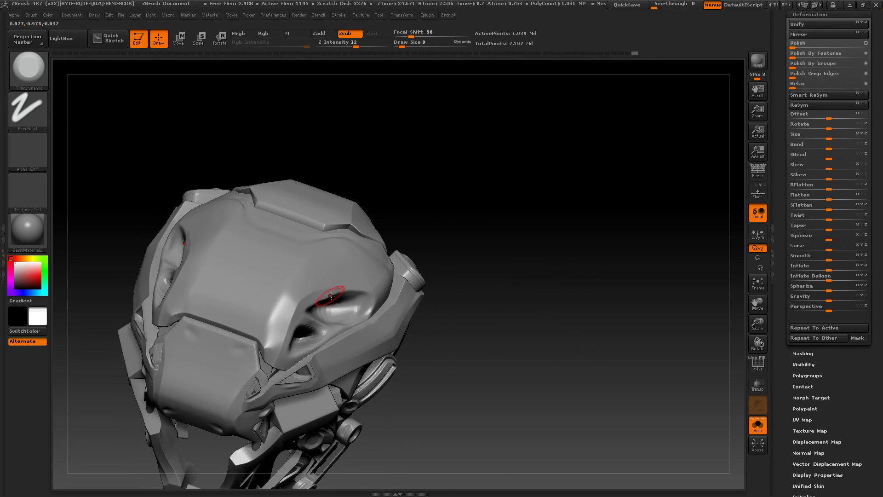
drag(370, 298, 359, 309)
drag(528, 303, 508, 288)
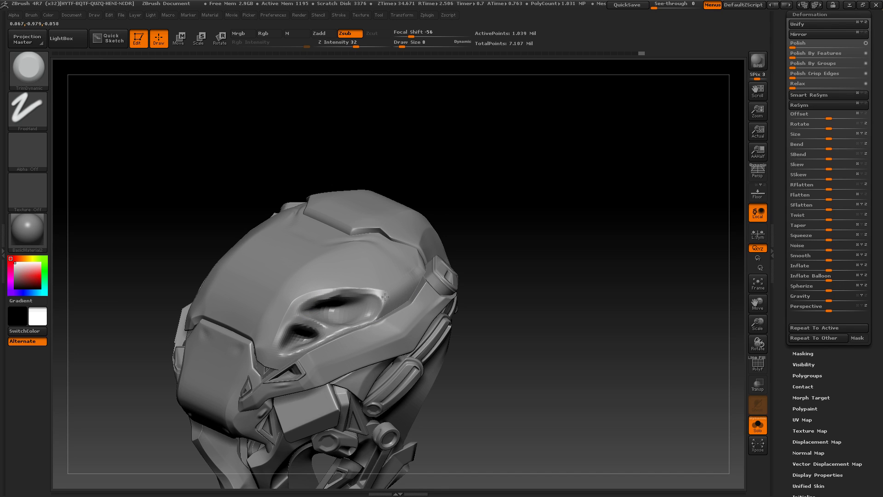
mouse_move(385, 297)
mouse_down()
mouse_move(377, 314)
mouse_move(313, 328)
mouse_up()
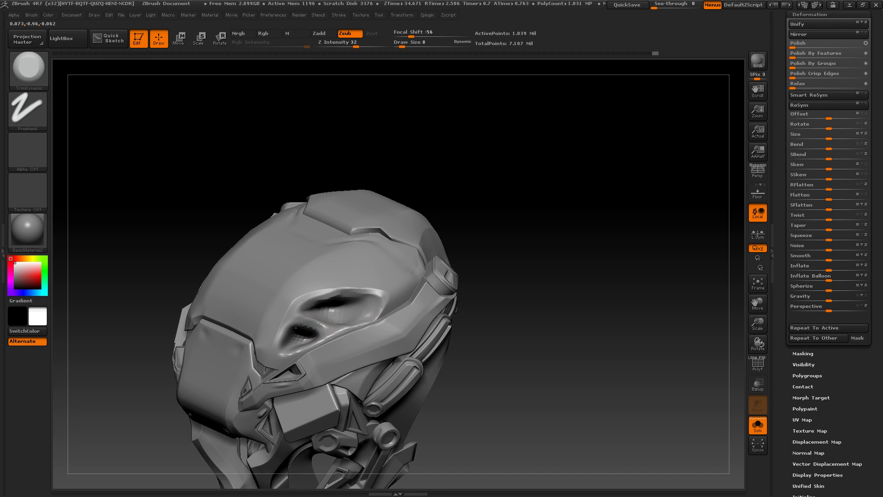
Step: Stamp a small round notch on the rear side of the dome using the Standard brush with the DragRect stroke
alt+drag(524, 295, 528, 248)
mouse_move(529, 249)
mouse_down()
mouse_move(563, 276)
mouse_move(577, 313)
mouse_move(586, 308)
mouse_move(508, 292)
mouse_move(459, 208)
mouse_move(394, 232)
mouse_up()
key(b)
key(s)
key(t)
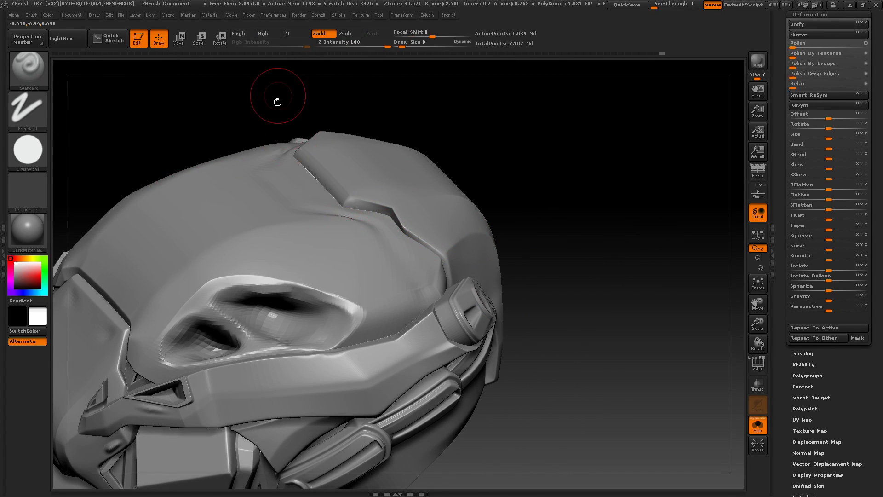
click(38, 111)
click(121, 119)
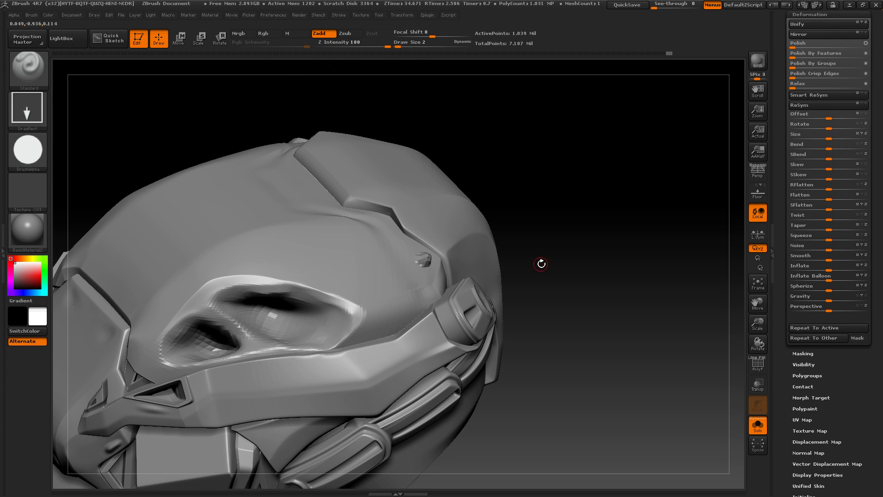
drag(523, 268, 492, 260)
shift+drag(422, 258, 425, 267)
shift+drag(662, 269, 605, 226)
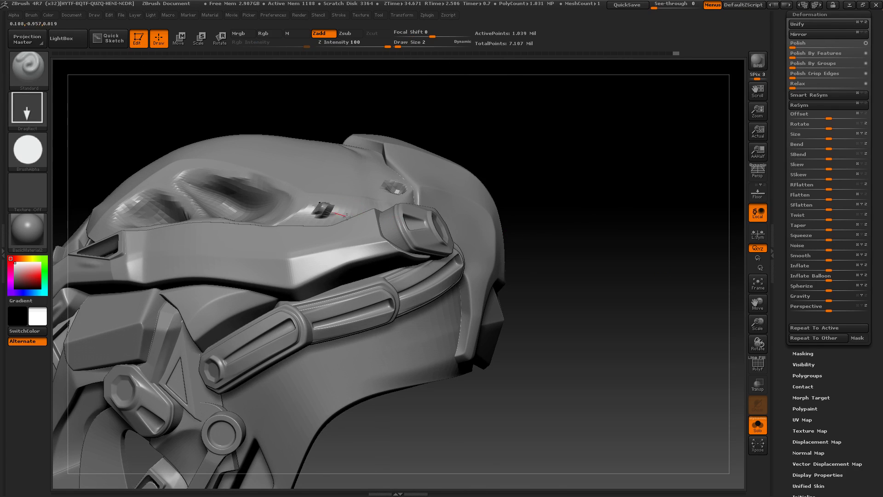
Step: Stamp small round holes on the side of the helmet's back plate, undoing the misplaced stamps
drag(347, 217, 348, 217)
key(ctrl+z)
drag(564, 217, 488, 200)
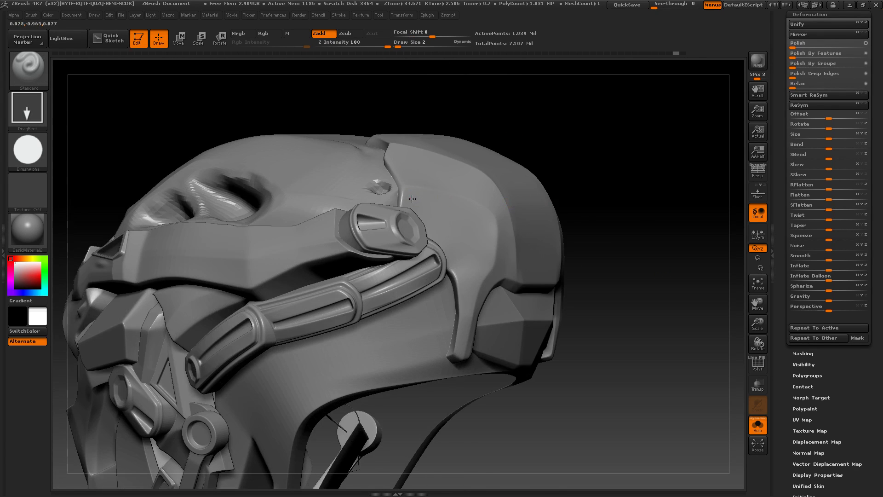
drag(428, 204, 429, 208)
key(ctrl+z)
shift+drag(479, 258, 489, 252)
alt+drag(618, 262, 552, 230)
alt+drag(686, 229, 478, 223)
Step: Switch the Standard brush to the FreeHand stroke and carve short slots into the rear and top of the helmet's back plate
click(28, 150)
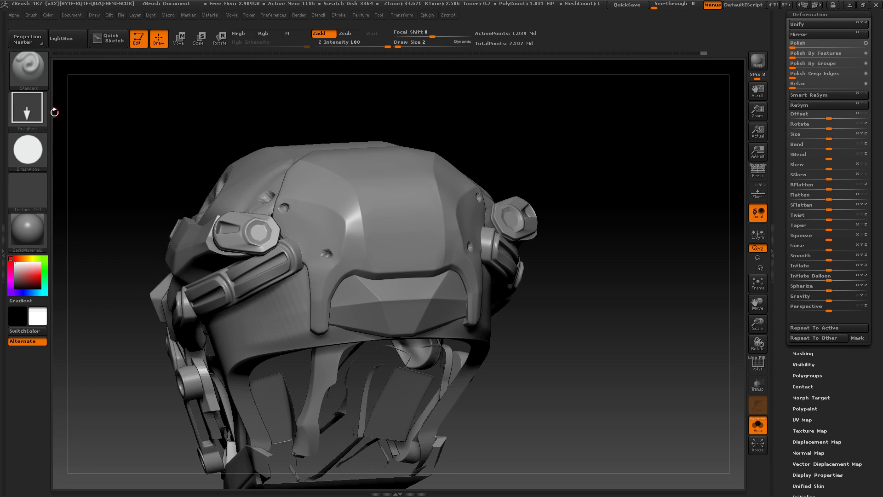
click(27, 110)
click(161, 120)
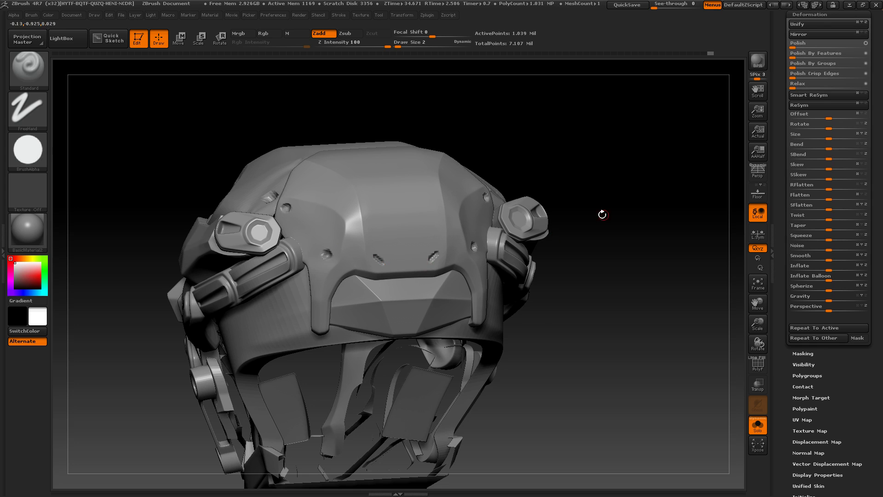
drag(602, 215, 325, 201)
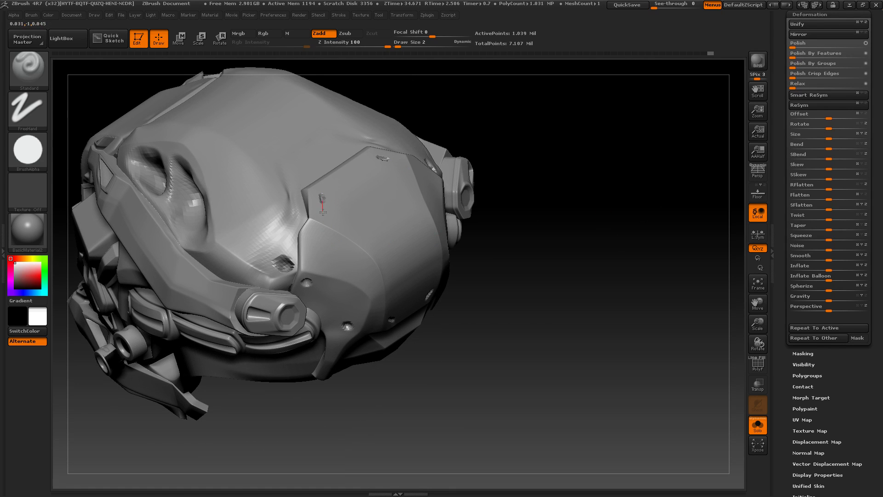
drag(554, 245, 628, 318)
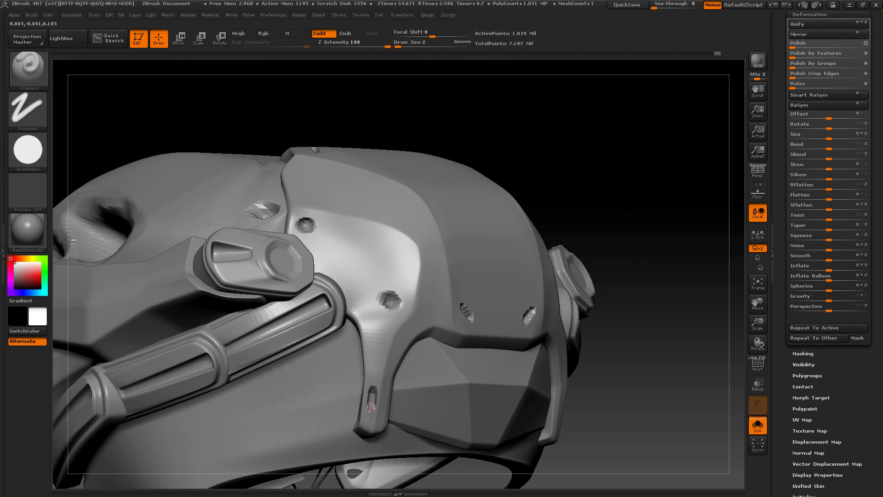
Step: Carve a narrow vertical slot into the lower prong of the helmet's back plate
alt+drag(369, 424, 369, 426)
mouse_move(611, 371)
alt+mouse_down()
mouse_move(592, 310)
mouse_move(603, 363)
mouse_move(642, 383)
mouse_move(546, 364)
mouse_move(426, 379)
alt+mouse_up()
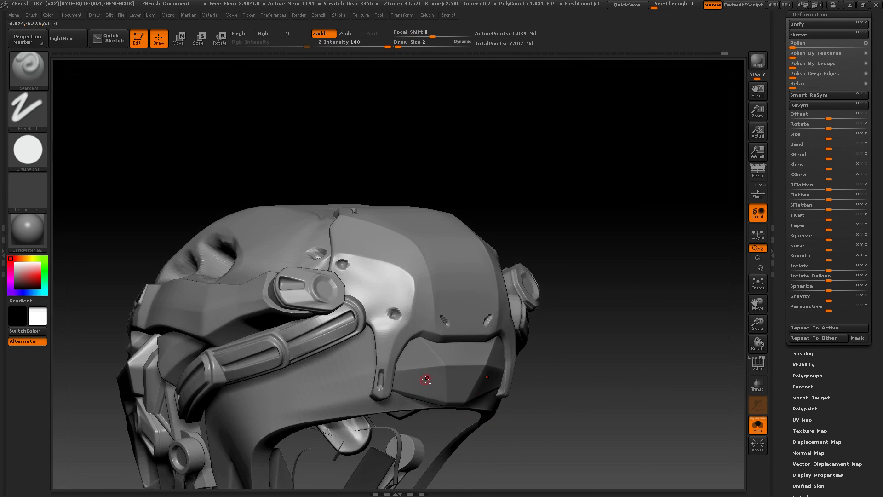
drag(585, 419, 321, 391)
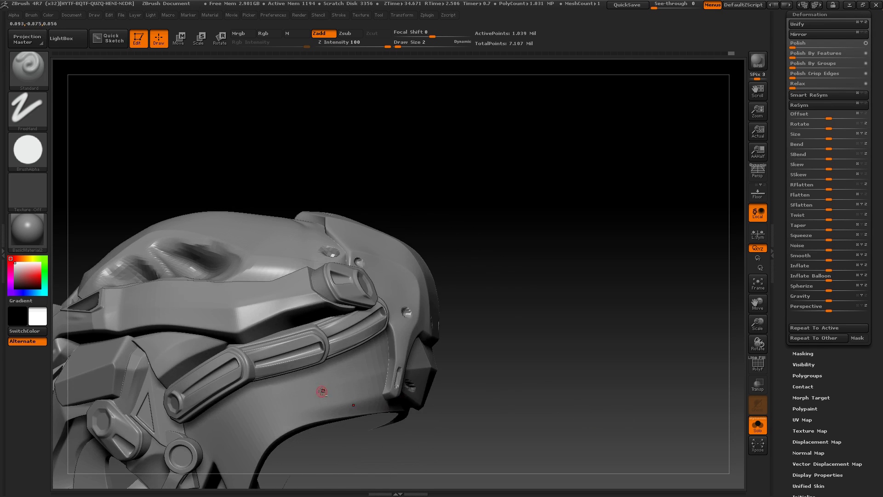
Step: Mask two adjacent tapered areas on the helmet's lower rear side below the tube, undoing the misplaced mask stroke
mouse_move(430, 460)
mouse_down()
mouse_move(409, 336)
mouse_move(477, 301)
mouse_up()
key(ctrl)
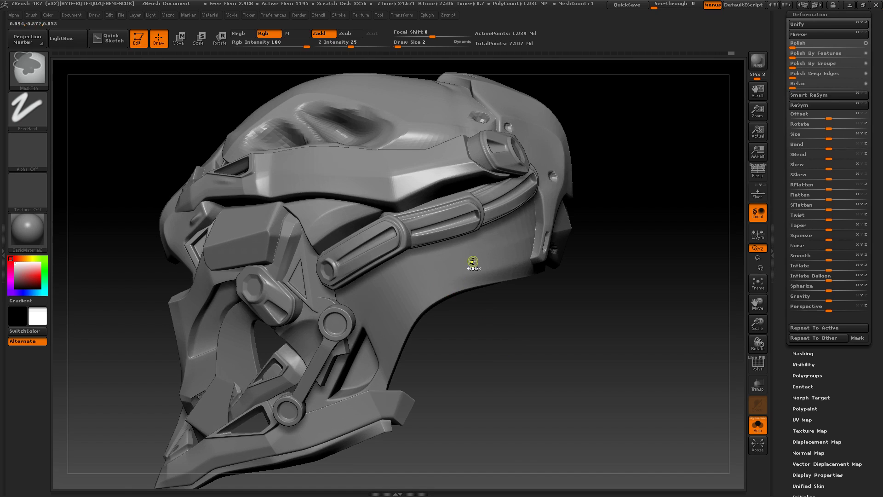
mouse_move(438, 256)
ctrl+mouse_down()
mouse_move(371, 294)
mouse_move(419, 301)
mouse_move(388, 292)
mouse_move(414, 271)
mouse_move(520, 237)
mouse_move(449, 270)
ctrl+mouse_up()
key(ctrl+z)
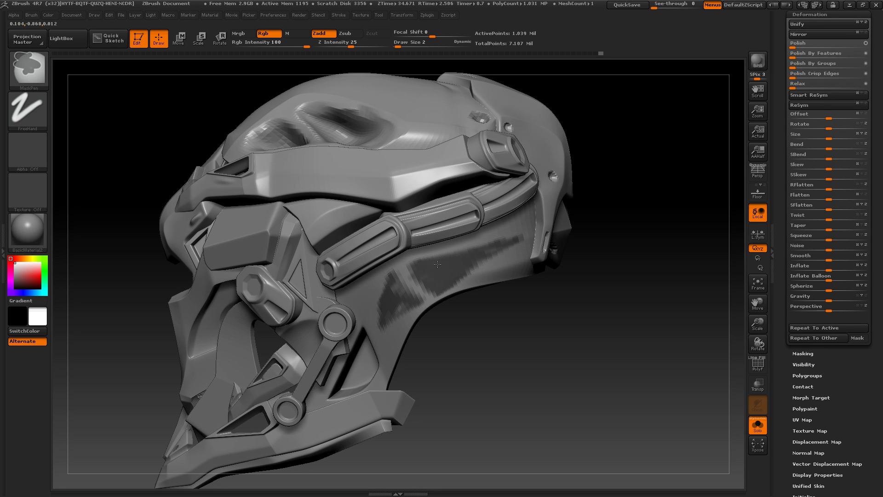
key(w)
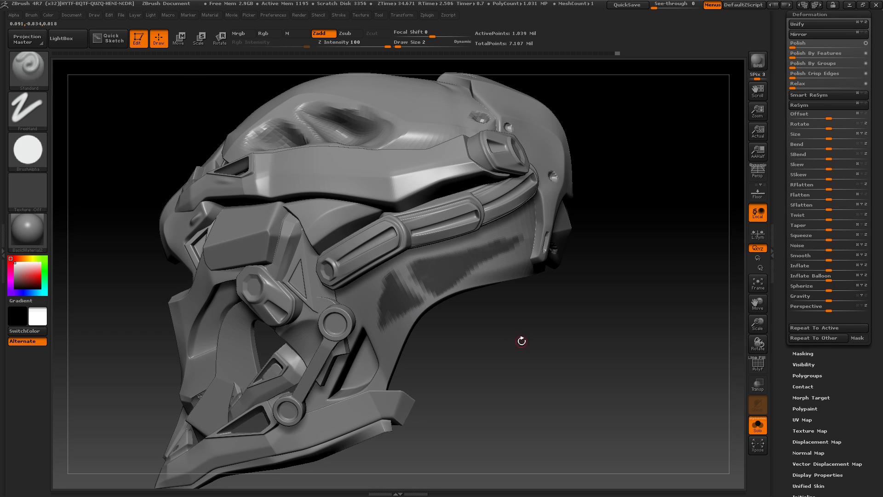
Step: Invert the mask and sink the two tapered areas inward with a negative Inflate deformation
ctrl+click(569, 353)
mouse_move(570, 353)
mouse_down()
mouse_move(547, 351)
mouse_move(585, 319)
mouse_move(603, 338)
mouse_up()
click(156, 42)
drag(506, 331, 559, 315)
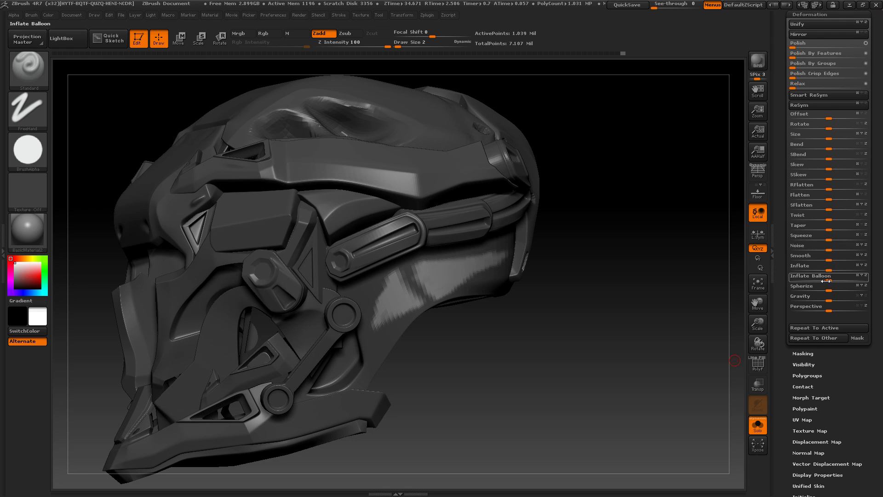
drag(827, 267, 824, 270)
drag(528, 322, 555, 311)
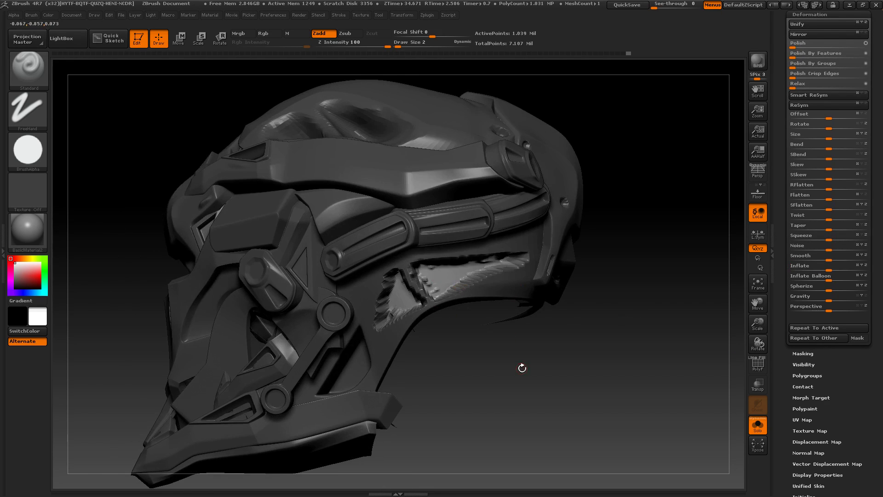
drag(522, 368, 387, 226)
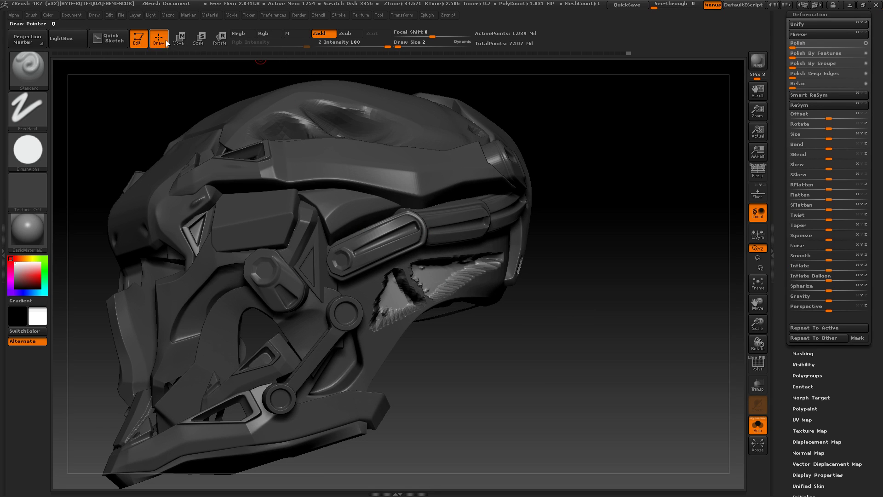
Step: Start a new document without saving the changed one and redraw the helmet on the canvas in Edit mode
key(t)
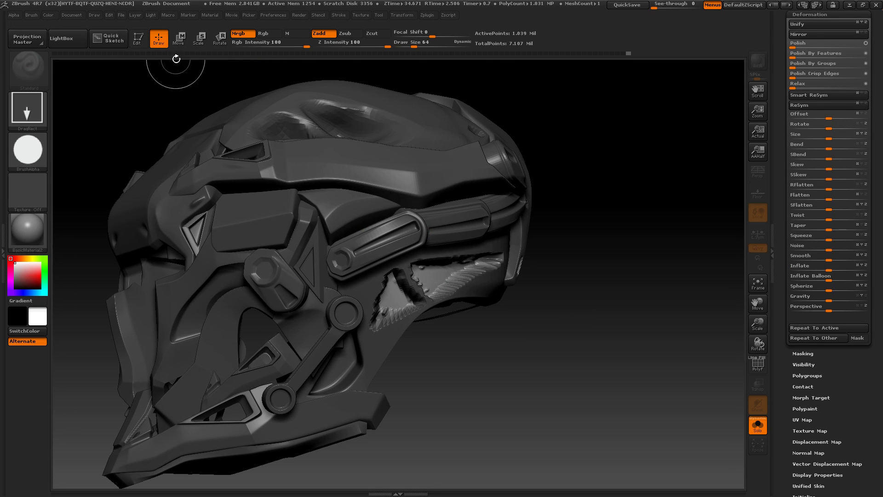
click(143, 45)
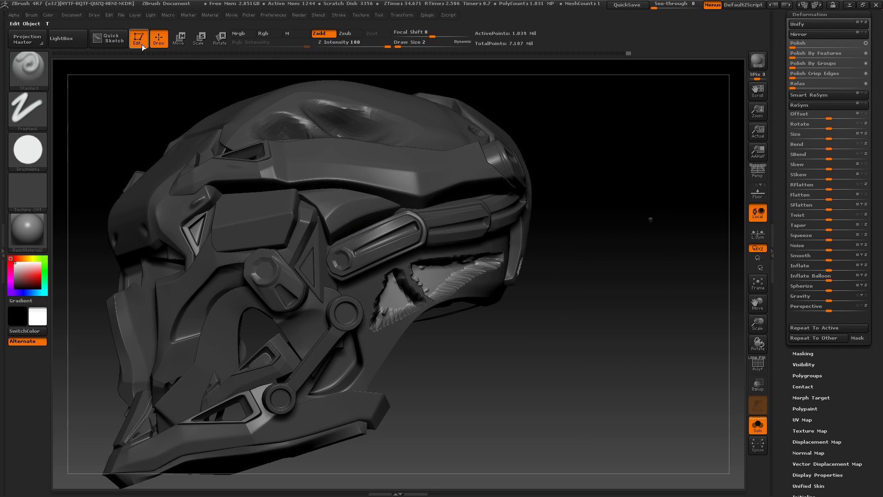
click(76, 15)
click(109, 142)
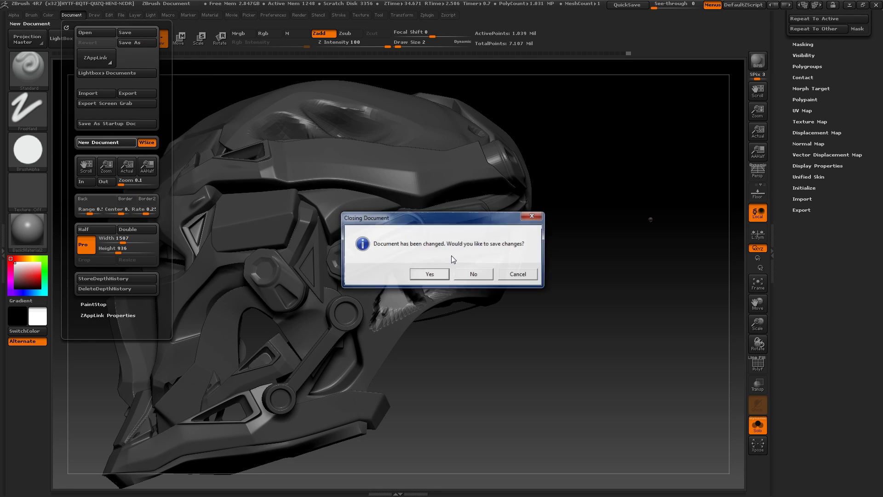
click(473, 274)
drag(380, 104, 382, 122)
click(140, 41)
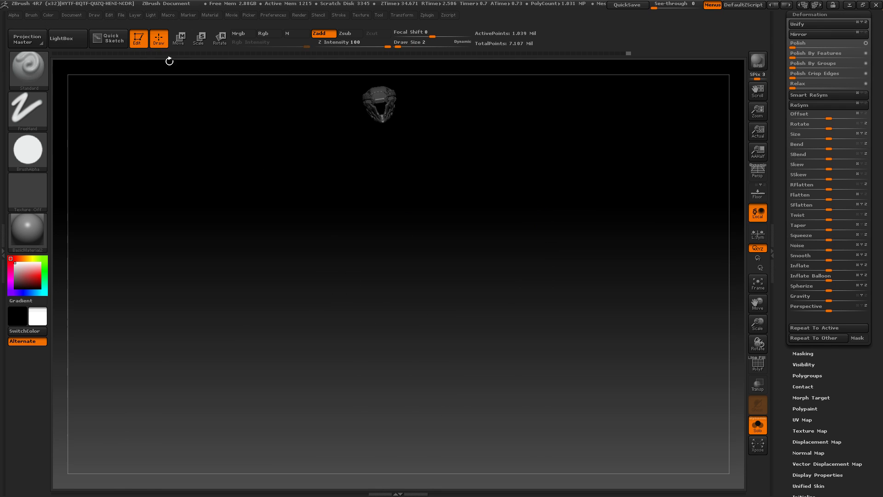
Step: Clear the mask and apply the Polish deformation to the helmet
alt+drag(549, 193, 530, 257)
drag(593, 243, 595, 330)
drag(594, 330, 631, 367)
ctrl+drag(624, 310, 666, 344)
alt+drag(666, 344, 644, 378)
drag(793, 45, 802, 46)
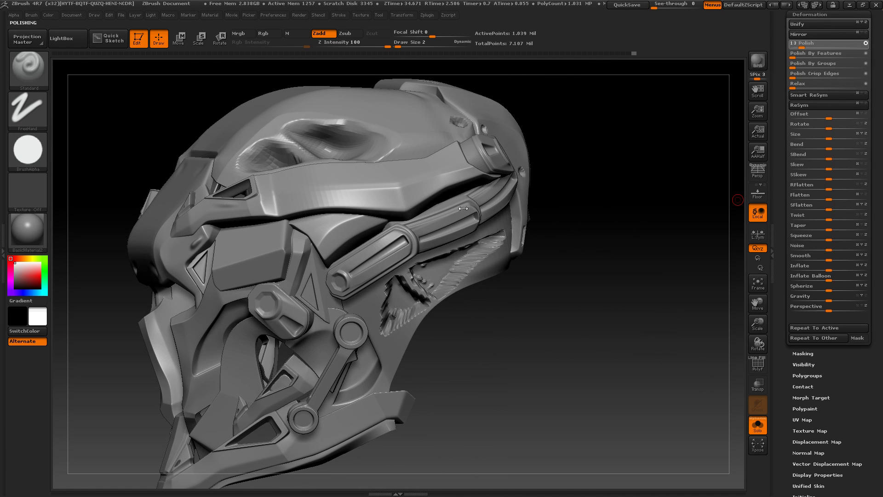
drag(463, 208, 460, 184)
Step: Save the current work to disk and dismiss the abnormal termination notice
alt+drag(568, 292, 522, 343)
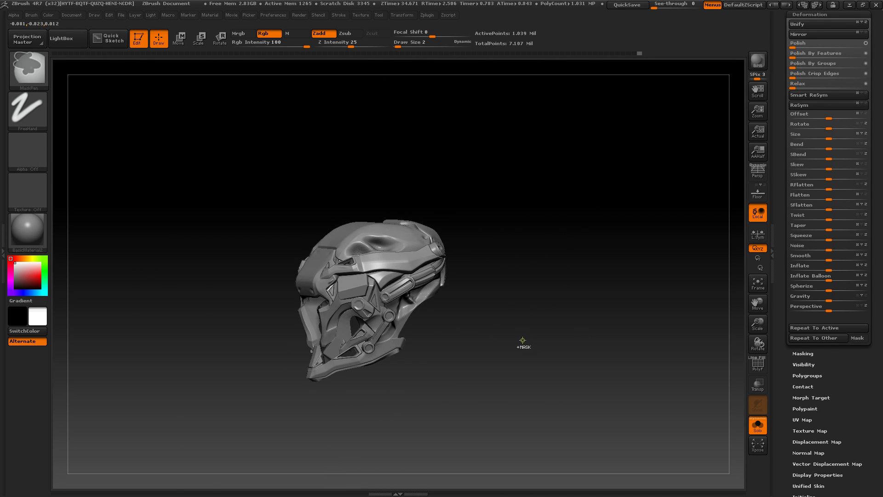
key(ctrl+s)
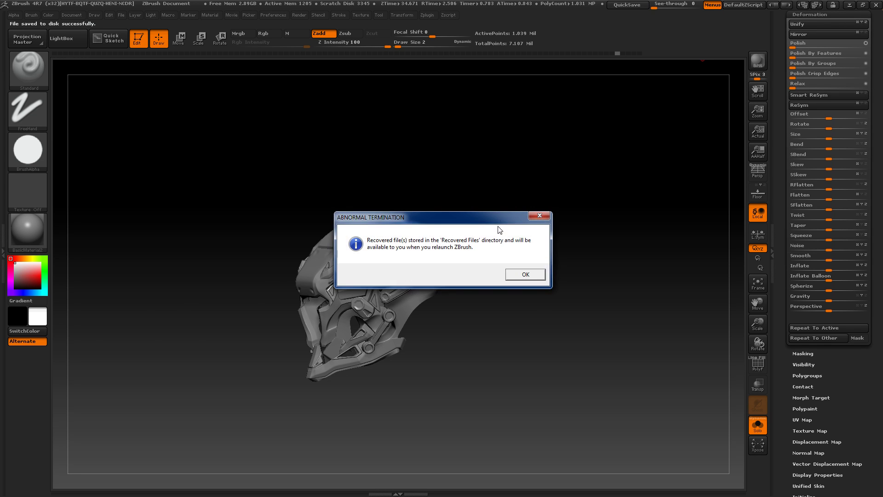
click(534, 269)
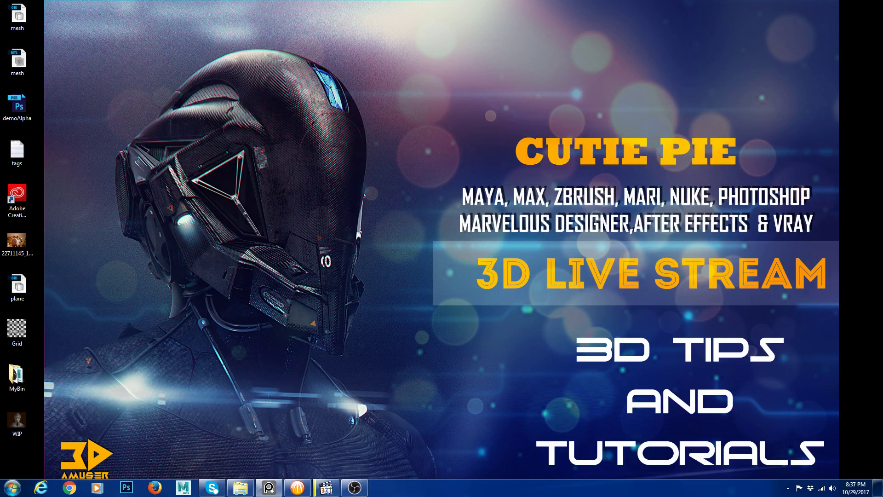
Step: Relaunch ZBrush and restore the latest QuickSave project, QS_264.ZPR
click(17, 484)
click(52, 298)
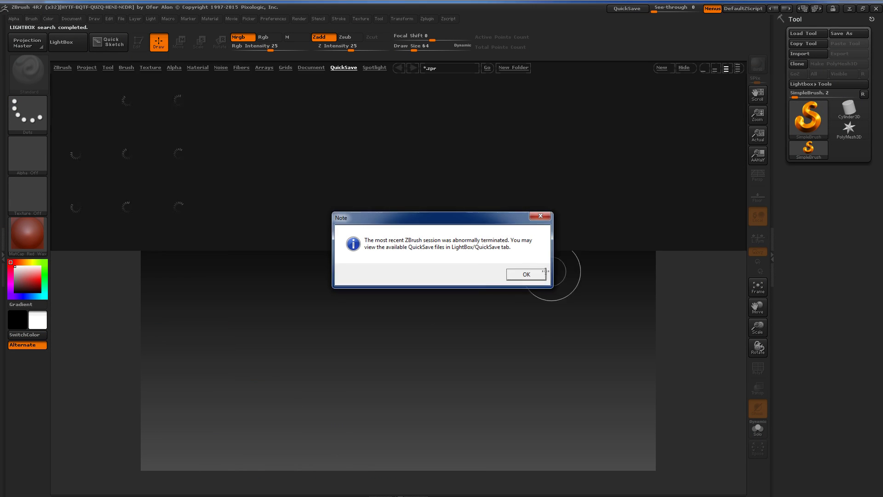
click(527, 274)
key(comma)
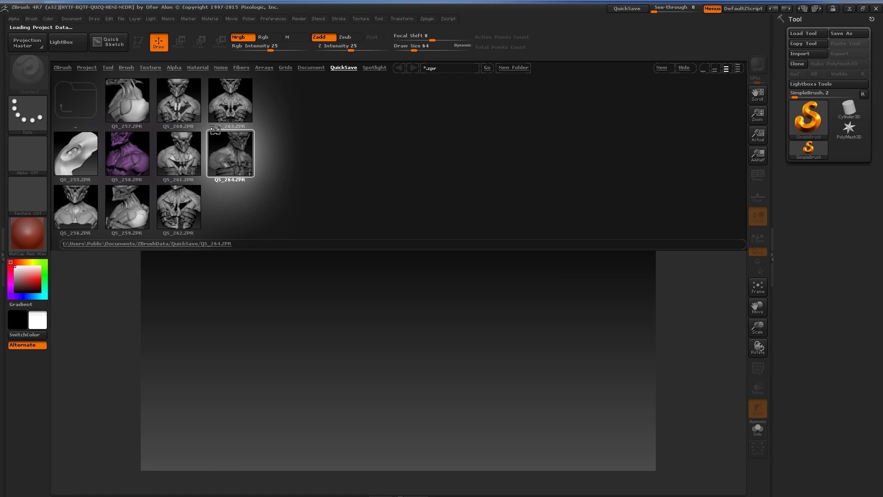
key(f)
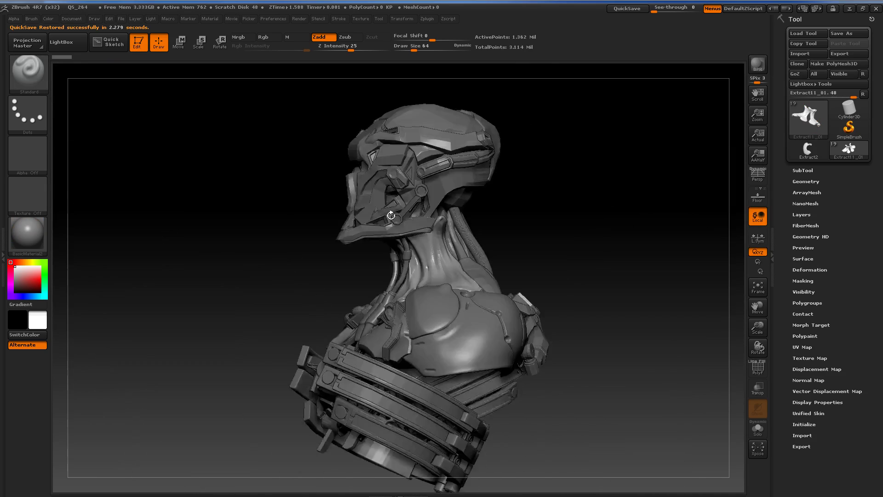
Step: Select the helmet subtool finalMesh_v001, isolate it with Solo and display its wireframe
right_drag(390, 215, 508, 219)
drag(571, 261, 537, 211)
alt+drag(624, 158, 630, 390)
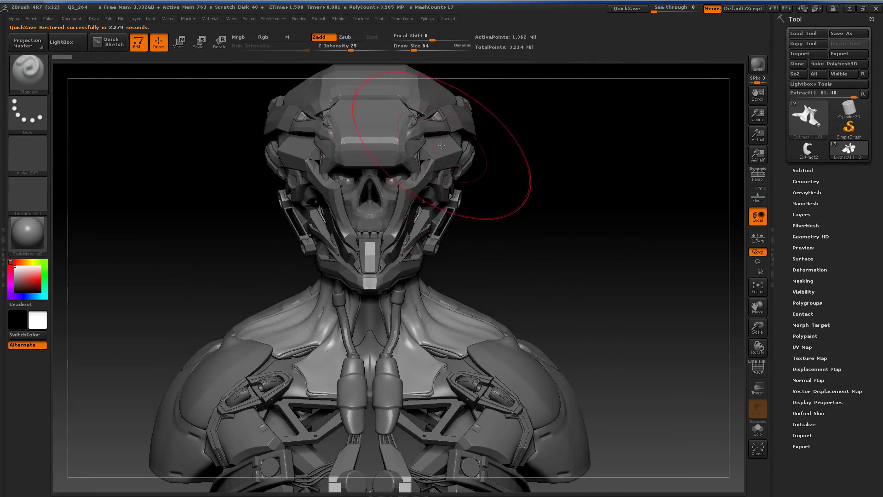
alt+click(395, 177)
drag(587, 215, 554, 214)
right_drag(634, 189, 603, 197)
click(802, 170)
click(757, 428)
key(f)
drag(642, 294, 456, 233)
key(shift+f)
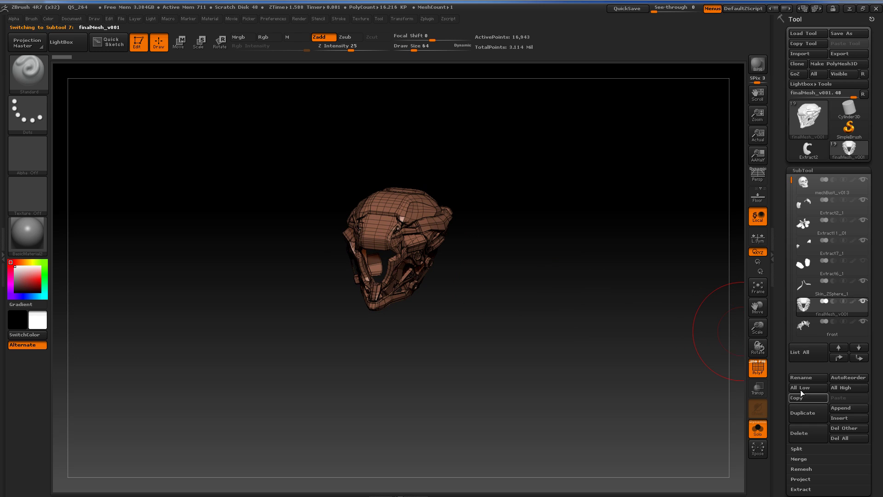
Step: Duplicate the finalMesh_v001 helmet subtool and isolate it from the rest of the bust
click(761, 432)
drag(606, 368, 547, 361)
click(755, 424)
Step: Assign separate polygroups to the individual helmet parts with Auto Groups
drag(878, 355, 856, 338)
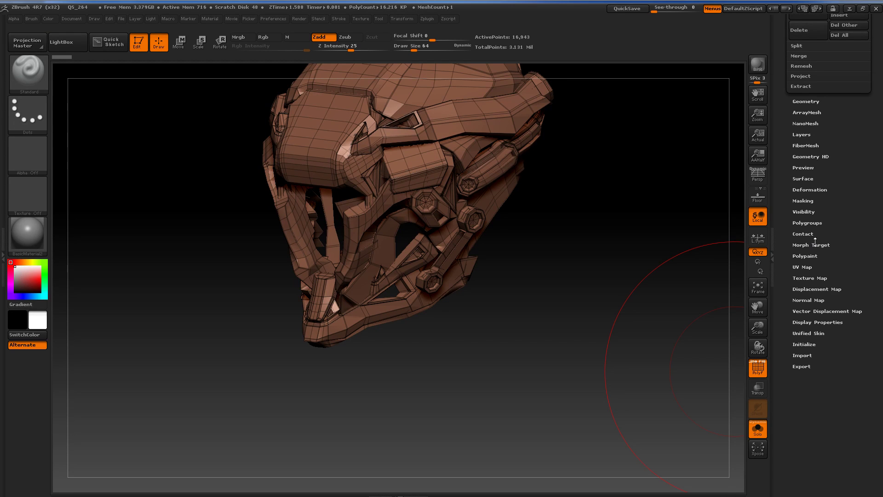
click(808, 223)
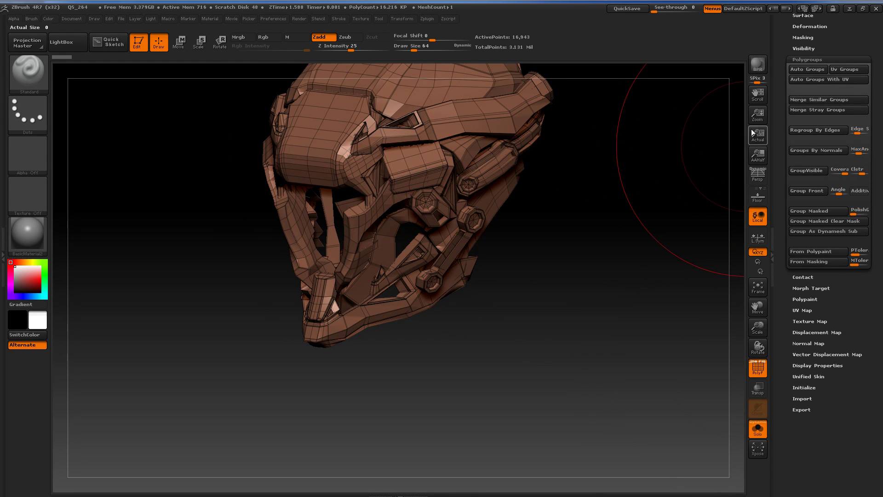
click(802, 71)
drag(636, 195, 460, 138)
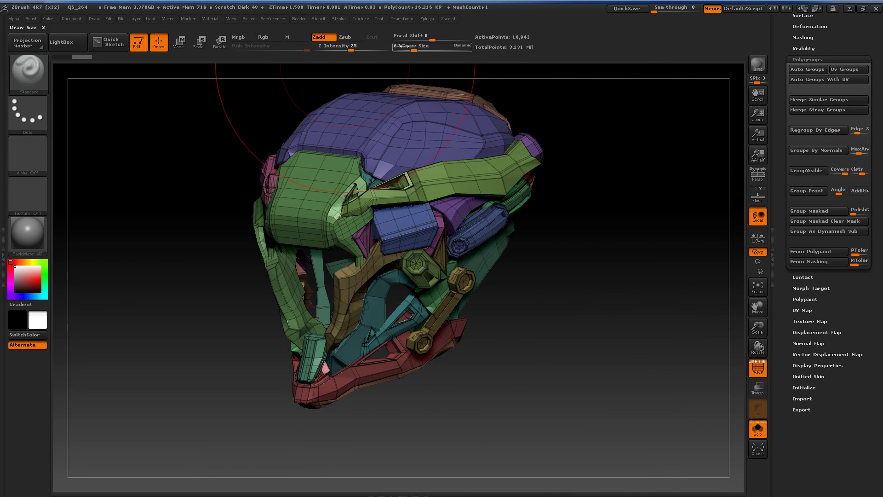
Step: Set the draw size to 26 and show only the polygroup of the helmet's lower rear side shell
drag(414, 47, 407, 47)
drag(591, 194, 602, 297)
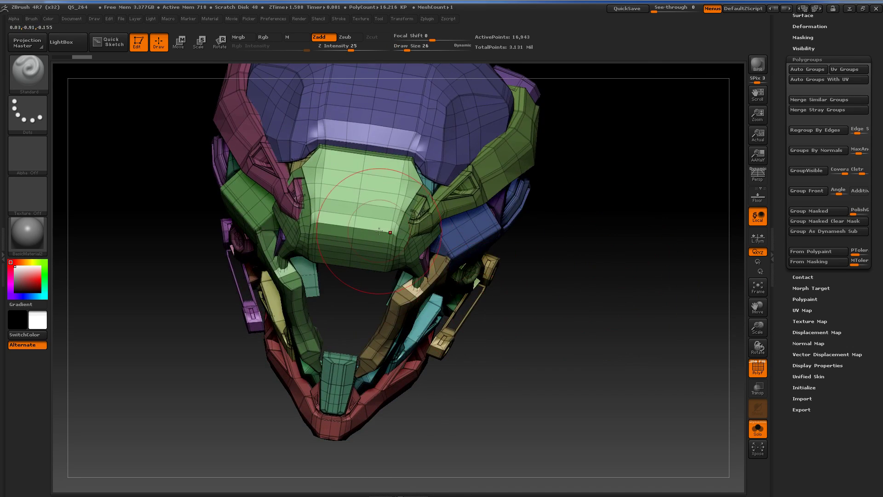
mouse_move(548, 264)
mouse_down()
mouse_move(538, 285)
mouse_move(578, 290)
mouse_move(455, 210)
mouse_up()
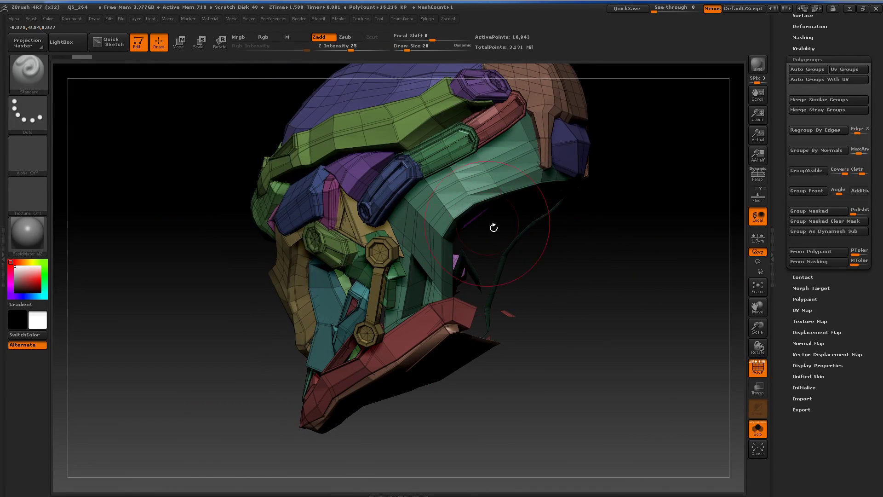
ctrl+shift+click(462, 205)
mouse_move(595, 258)
mouse_down()
mouse_move(609, 268)
mouse_move(580, 268)
mouse_up()
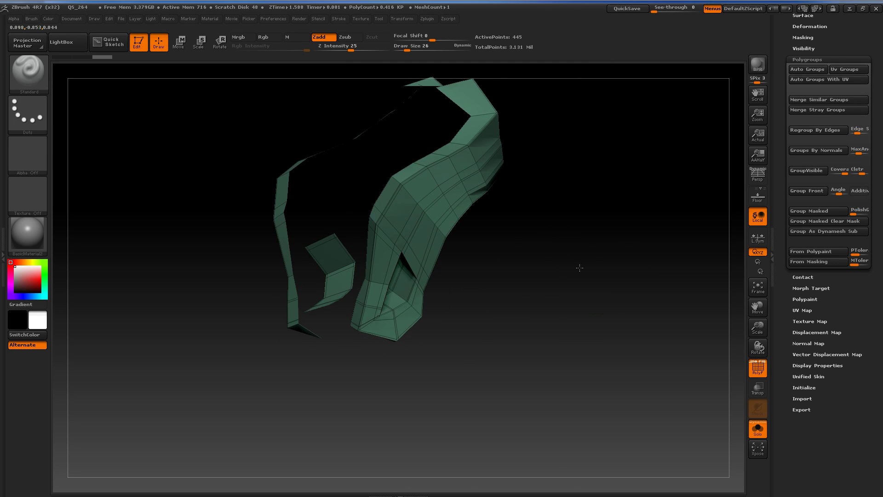
Step: Delete the hidden geometry so that only the lower rear shell remains, and check it against the other subtools
click(837, 58)
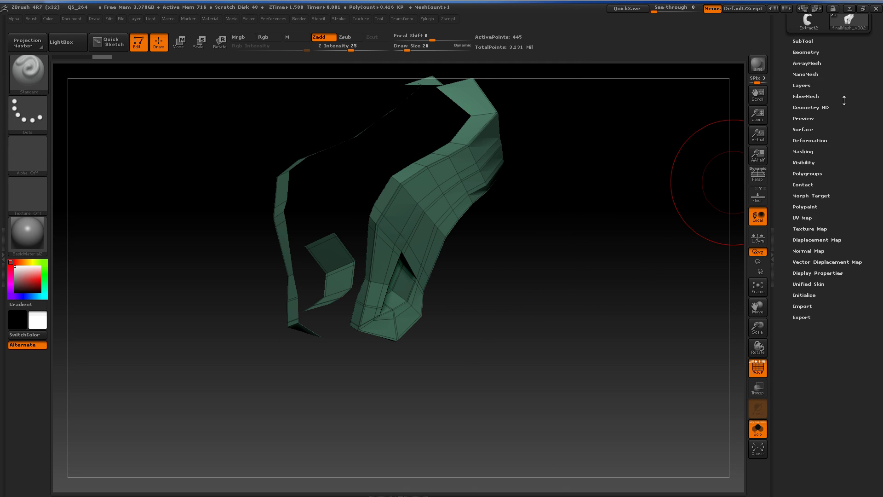
click(806, 52)
click(820, 214)
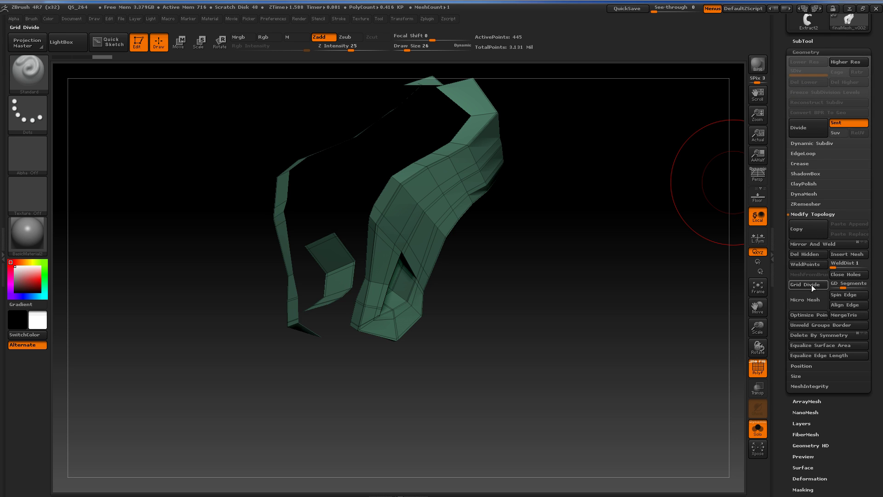
key(ctrl)
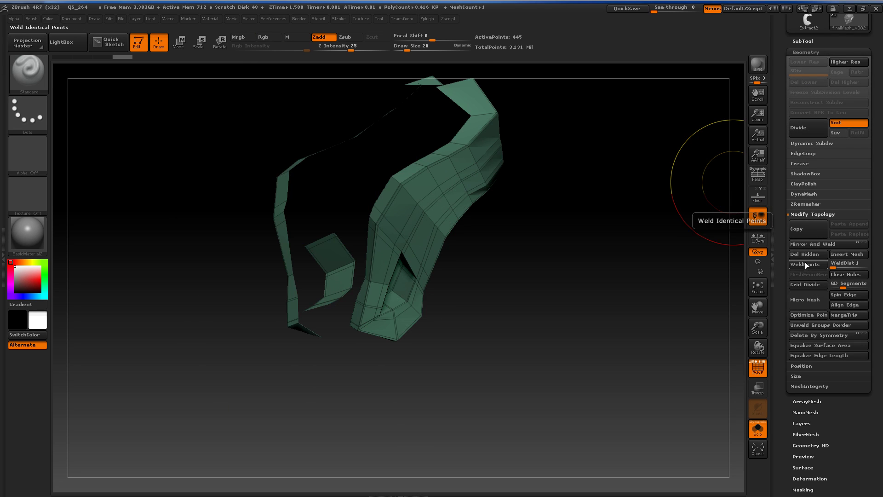
mouse_move(625, 282)
mouse_down()
mouse_move(638, 326)
mouse_move(685, 297)
mouse_up()
click(759, 435)
click(760, 433)
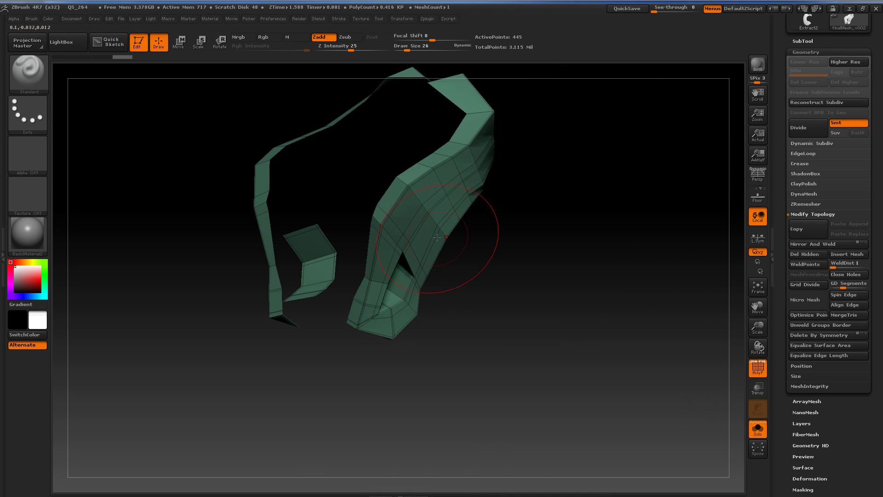
Step: Turn off the polyframe display and subdivide the isolated rear shell up to subdivision level 5
drag(551, 306, 591, 250)
key(shift+f)
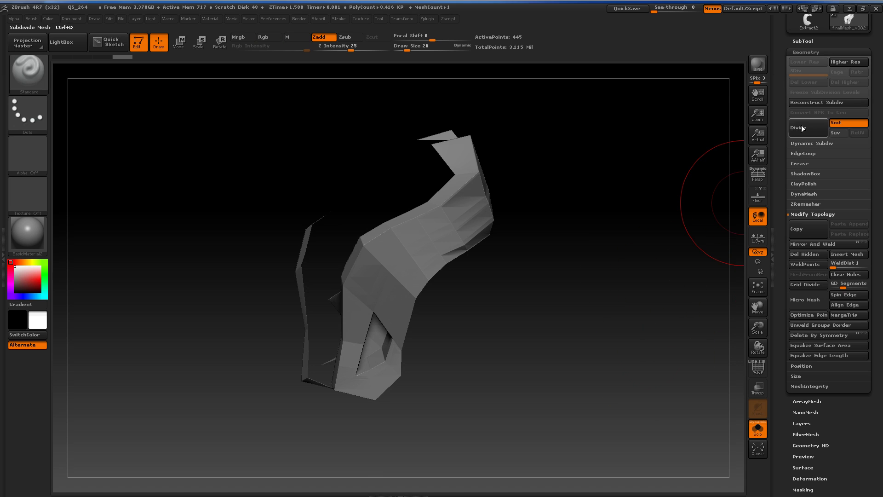
click(805, 130)
click(807, 130)
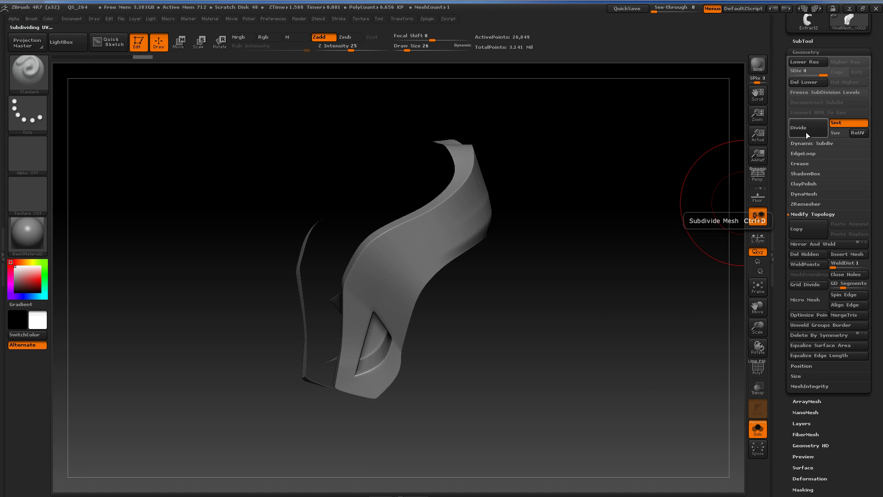
click(805, 131)
click(27, 235)
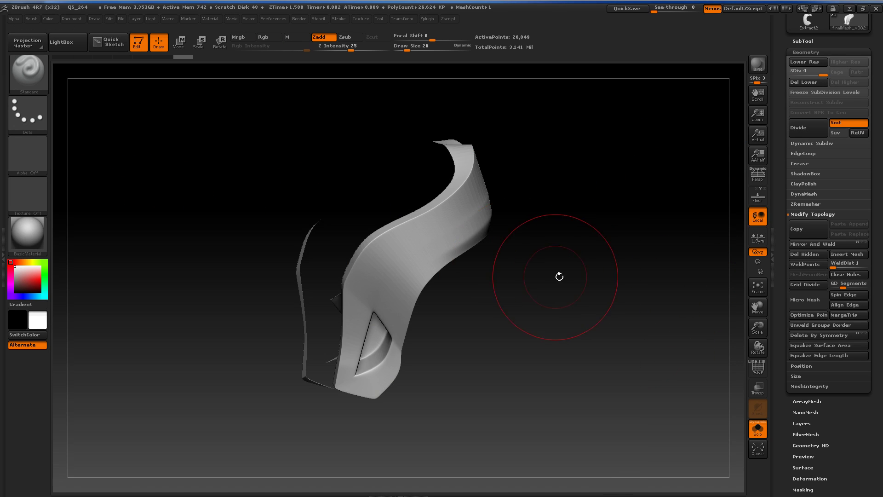
click(807, 132)
mouse_move(556, 273)
mouse_down()
mouse_move(580, 273)
mouse_move(586, 313)
mouse_up()
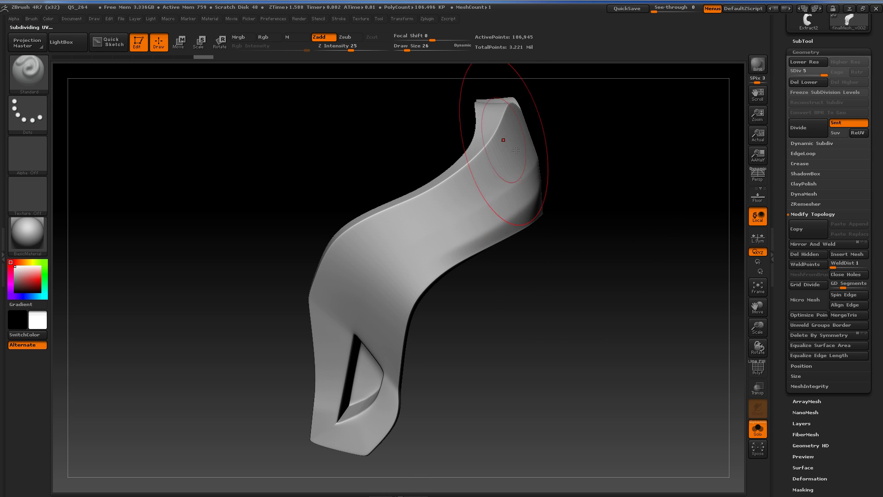
Step: Set the draw size to 6 and mask a triangle and a longer tapered panel on the shell's side, undoing the last mask stroke
drag(410, 49, 401, 50)
drag(641, 244, 595, 252)
mouse_move(398, 223)
ctrl+mouse_down()
mouse_move(369, 239)
mouse_move(397, 224)
mouse_move(384, 258)
mouse_move(405, 248)
mouse_move(345, 266)
mouse_move(324, 258)
ctrl+mouse_up()
mouse_move(410, 231)
ctrl+alt+mouse_down()
mouse_move(423, 207)
mouse_move(350, 223)
ctrl+alt+mouse_up()
drag(577, 317, 561, 319)
ctrl+drag(441, 226, 440, 246)
drag(565, 313, 506, 306)
mouse_move(466, 209)
ctrl+mouse_down()
mouse_move(536, 188)
mouse_move(488, 216)
mouse_move(496, 193)
mouse_move(536, 177)
mouse_move(455, 187)
mouse_move(540, 166)
mouse_move(547, 207)
mouse_move(453, 260)
ctrl+mouse_up()
key(ctrl+z)
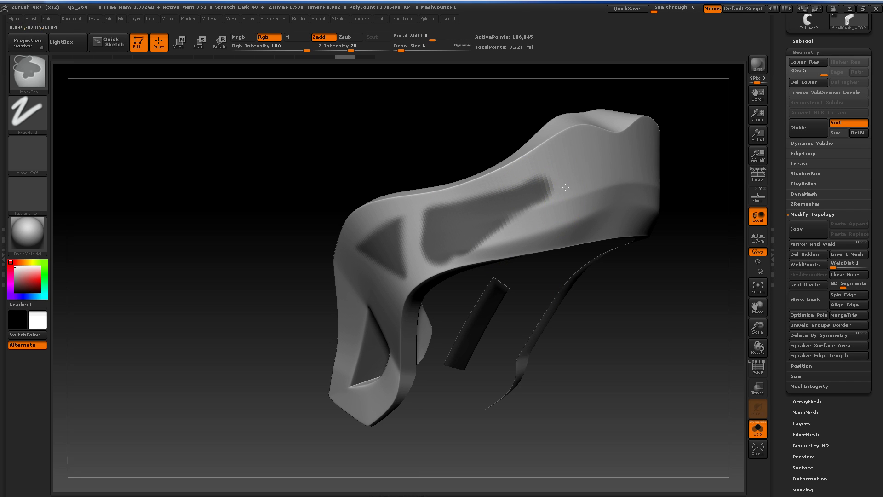
Step: Mask a smaller, downward-pointing triangle on the shell just behind the long tapered mask
click(27, 112)
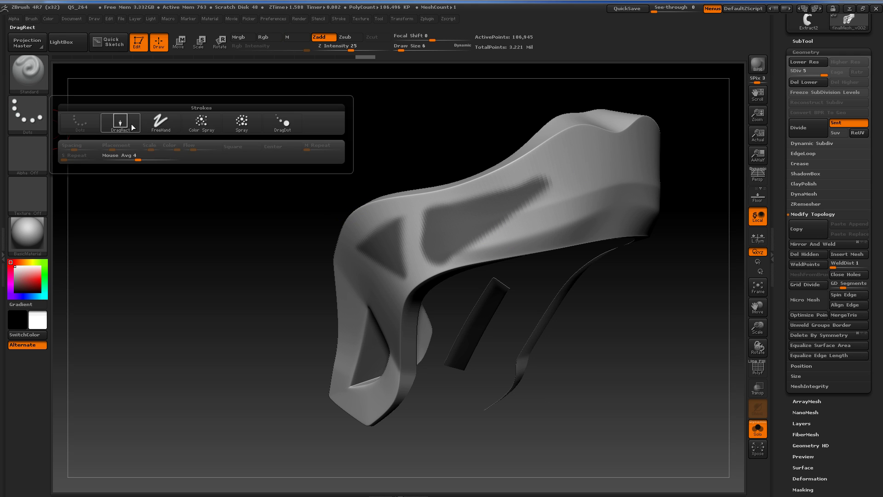
mouse_move(544, 394)
mouse_down()
mouse_move(633, 311)
mouse_move(522, 222)
mouse_move(529, 188)
mouse_move(538, 194)
mouse_move(550, 163)
mouse_up()
ctrl+alt+drag(485, 195, 544, 257)
ctrl+alt+drag(555, 176, 552, 254)
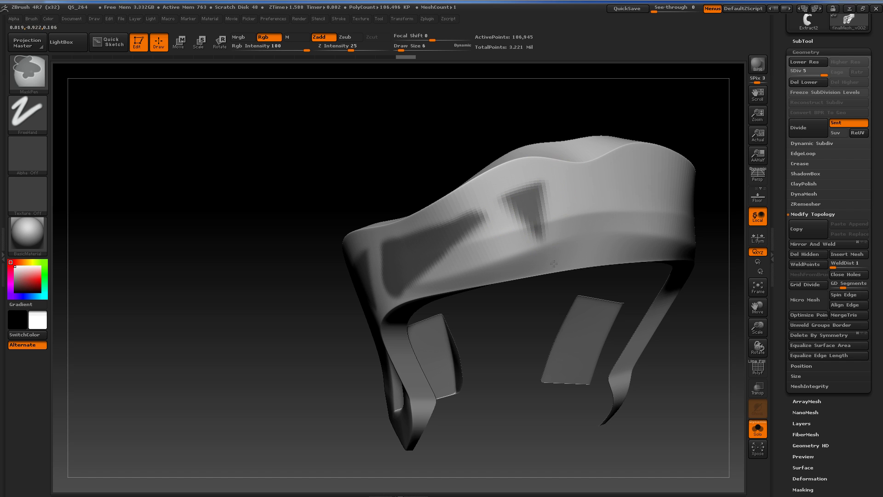
mouse_move(520, 372)
alt+mouse_down()
mouse_move(506, 315)
mouse_move(592, 390)
mouse_move(613, 374)
mouse_move(591, 315)
mouse_move(655, 184)
alt+mouse_up()
drag(637, 346, 662, 340)
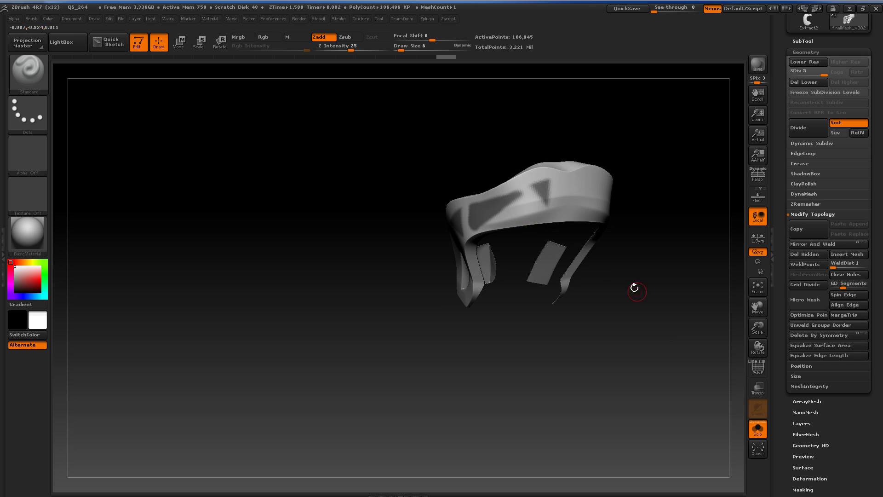
Step: Invert the mask, sink the three panel shapes into the shell with a negative Inflate deformation, and clear the mask
drag(634, 287, 528, 224)
mouse_move(593, 255)
alt+mouse_down()
mouse_move(607, 350)
mouse_move(599, 332)
mouse_move(643, 350)
alt+mouse_up()
ctrl+click(607, 352)
key(w)
scroll(846, 396, down, 3)
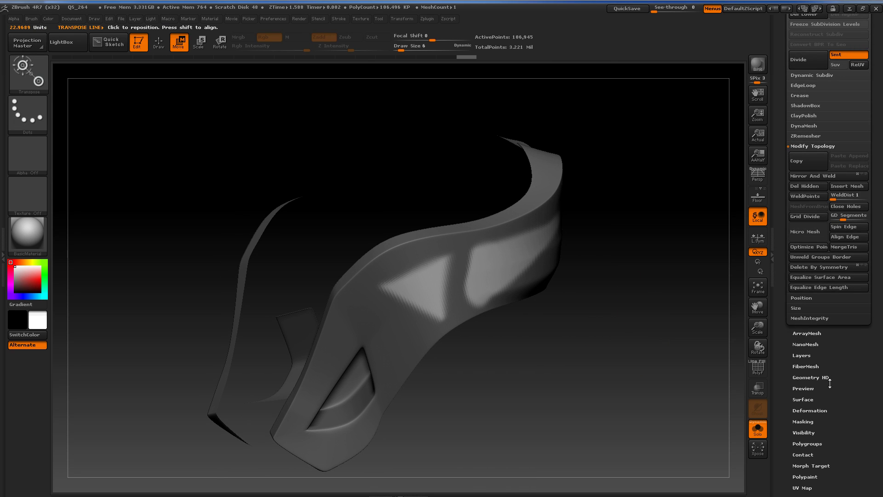
click(809, 410)
drag(828, 329, 822, 329)
drag(639, 324, 470, 269)
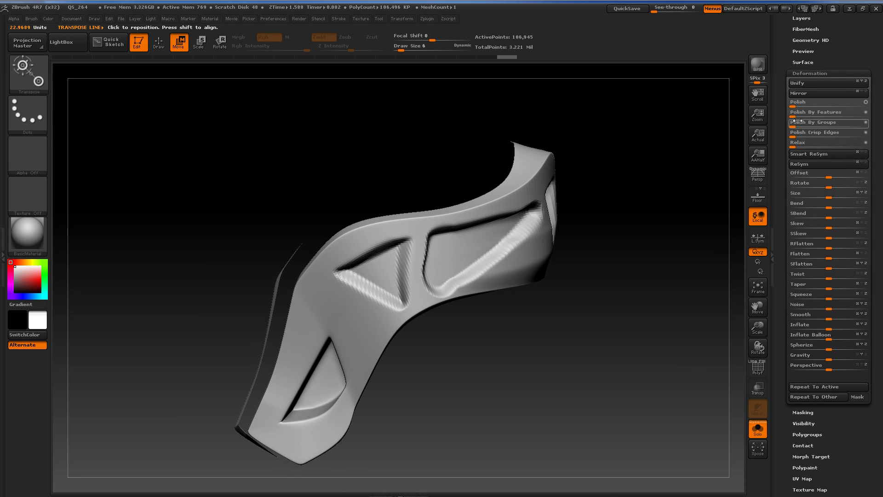
Step: Apply a slight Polish Crisp Edges deformation to the shell and inspect the recessed panels
drag(812, 135, 815, 136)
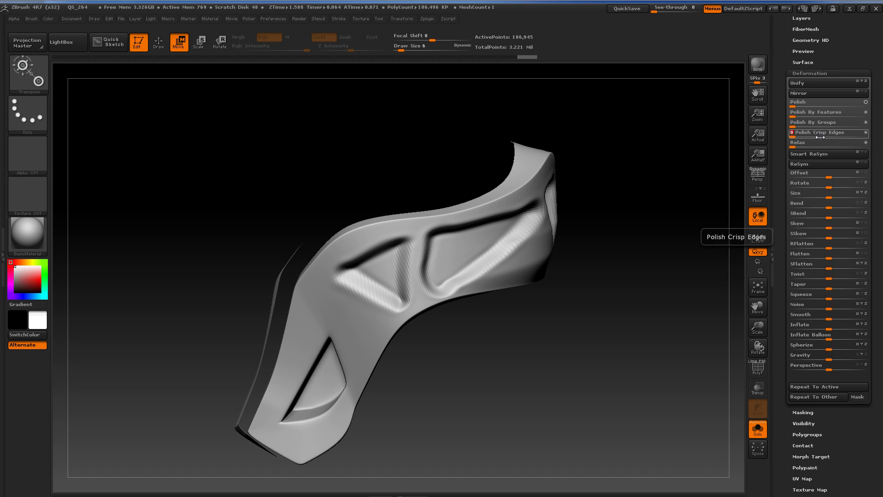
drag(658, 276, 437, 255)
alt+drag(598, 423, 616, 363)
alt+drag(646, 318, 575, 391)
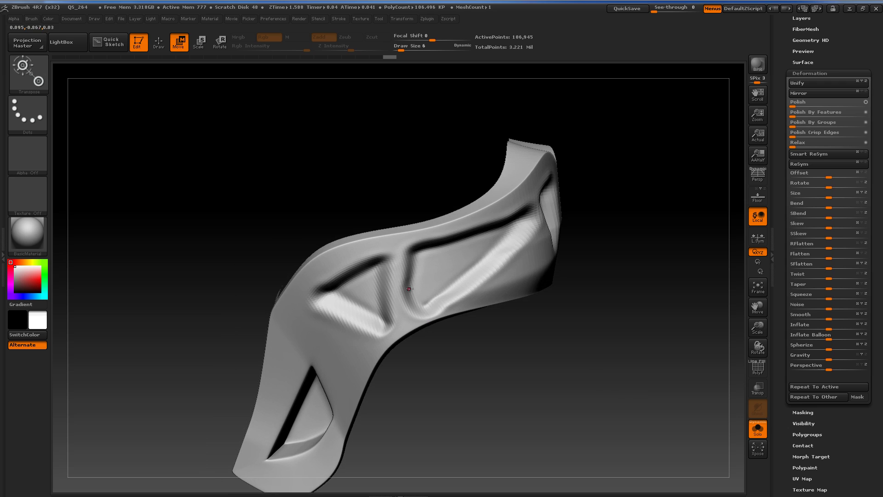
Step: Choose the hPolish brush with draw size 9 and flatten the jagged surfaces inside the front triangular recess
key(q)
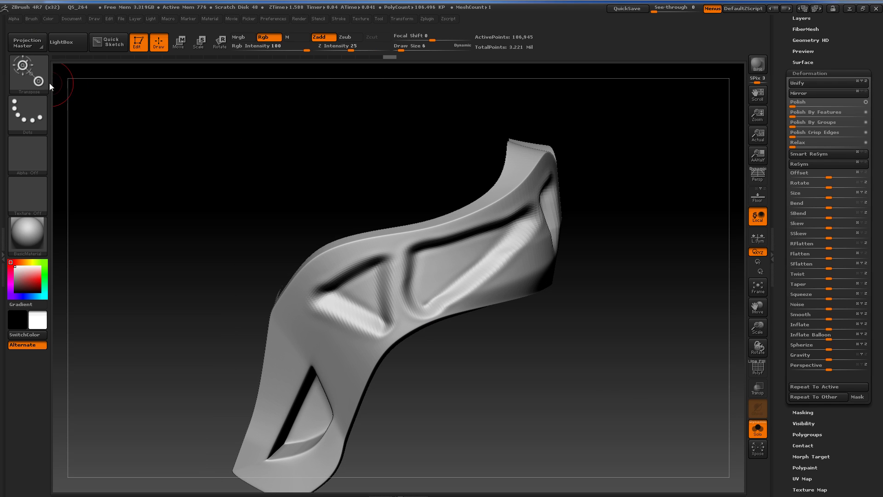
key(b)
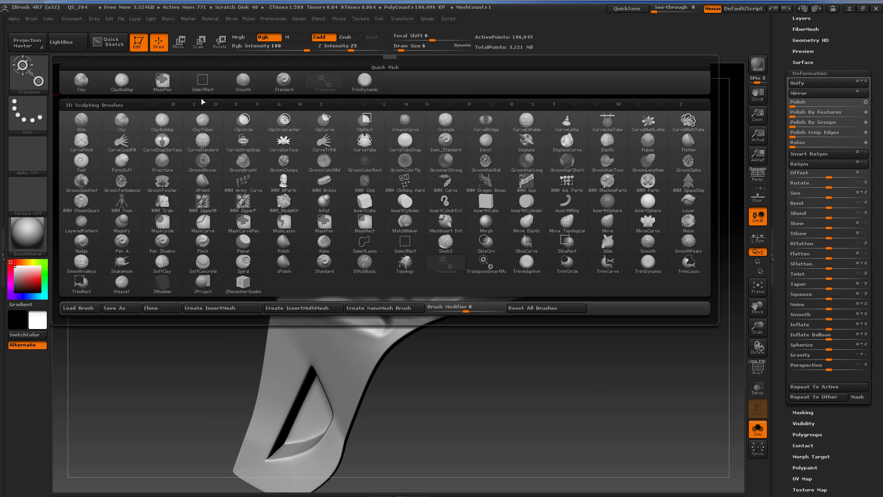
click(431, 266)
key(b)
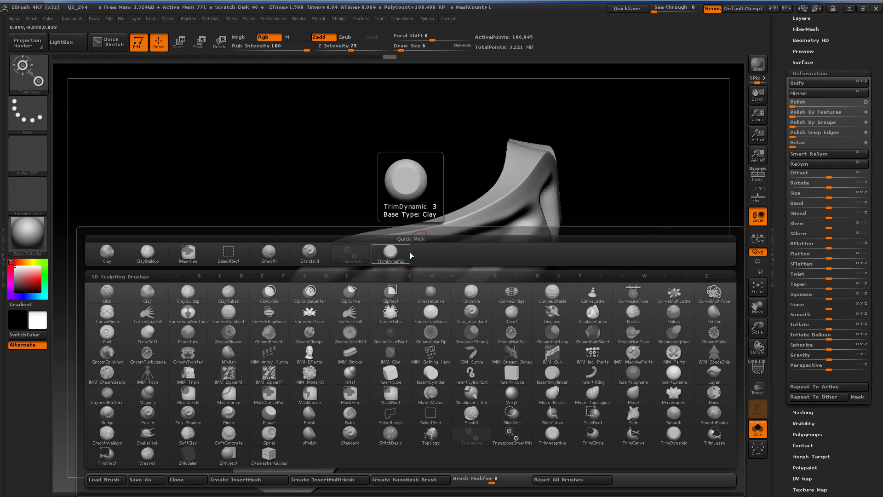
key(h)
key(p)
click(403, 45)
mouse_move(335, 127)
alt+mouse_down()
mouse_move(353, 143)
mouse_move(328, 161)
alt+mouse_up()
mouse_move(247, 403)
mouse_down()
mouse_move(201, 392)
mouse_move(260, 382)
mouse_up()
drag(220, 250, 257, 271)
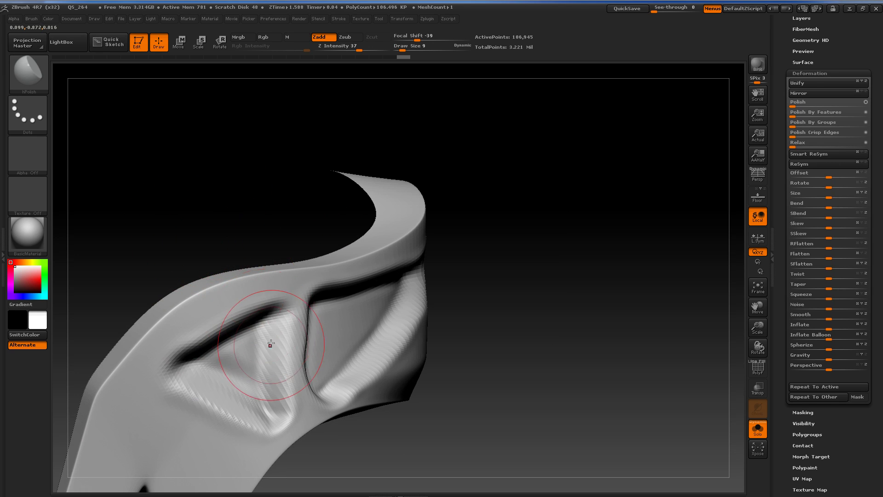
drag(269, 347, 212, 345)
drag(223, 261, 225, 203)
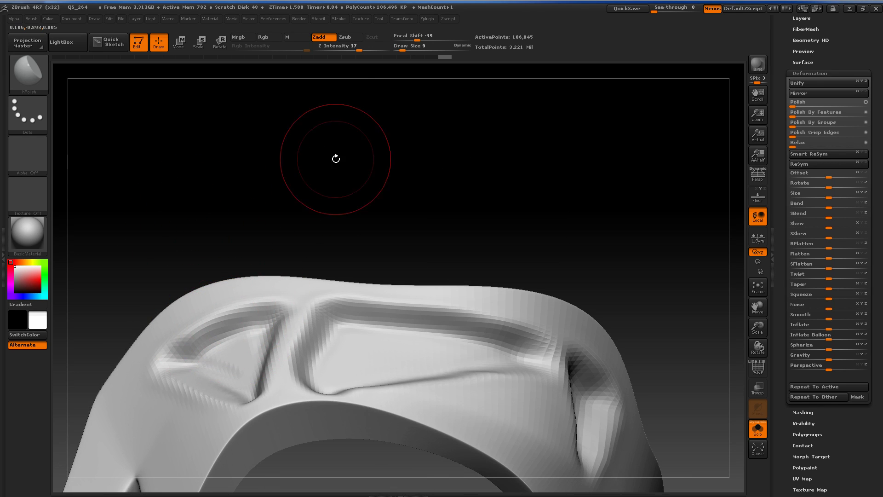
Step: Set the draw size to 6 and polish the stepped walls and floor of the front triangular recess
click(396, 50)
alt+drag(356, 127, 338, 184)
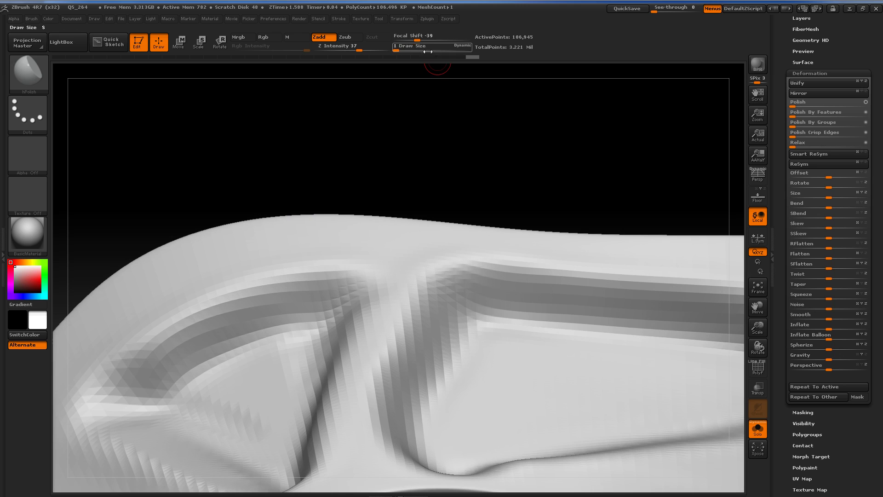
drag(427, 51, 432, 52)
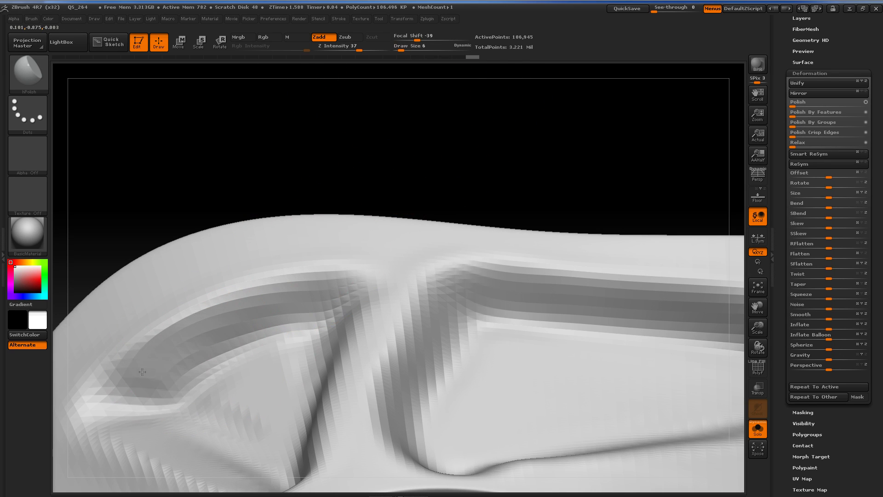
drag(321, 202, 403, 236)
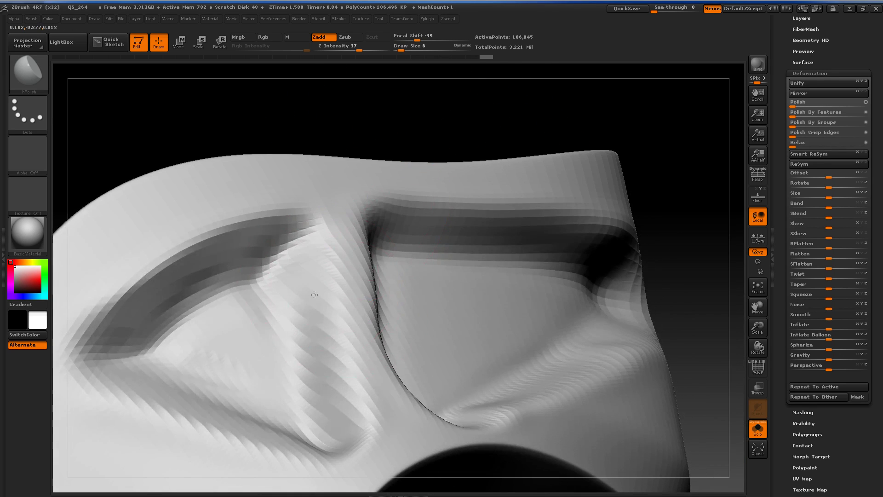
drag(314, 294, 351, 412)
mouse_move(266, 354)
mouse_down()
mouse_move(247, 333)
mouse_move(239, 349)
mouse_up()
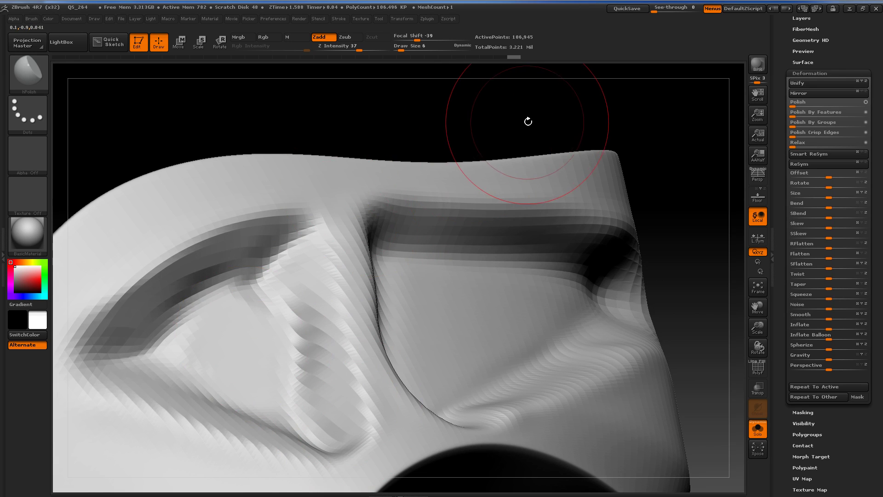
Step: Polish the upper wall and rim of the long recess along its full length
drag(528, 121, 529, 184)
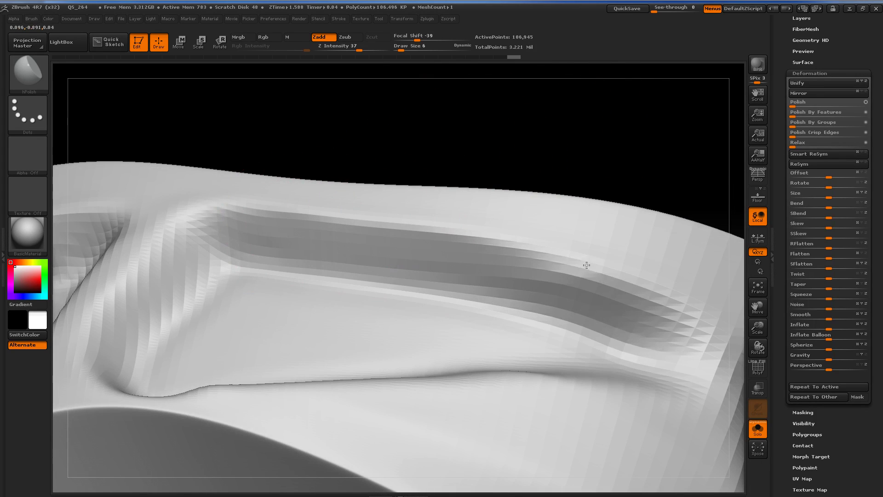
drag(586, 265, 646, 284)
mouse_move(317, 251)
mouse_down()
mouse_move(487, 272)
mouse_move(628, 317)
mouse_up()
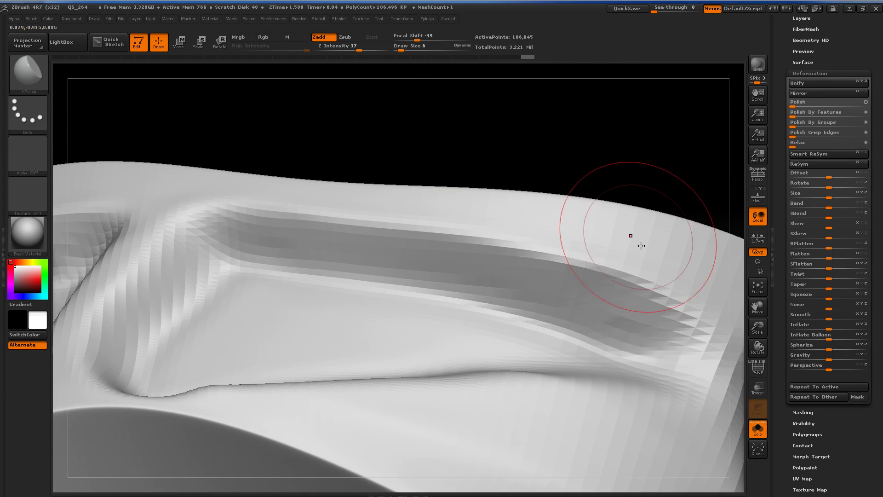
alt+drag(606, 177, 566, 254)
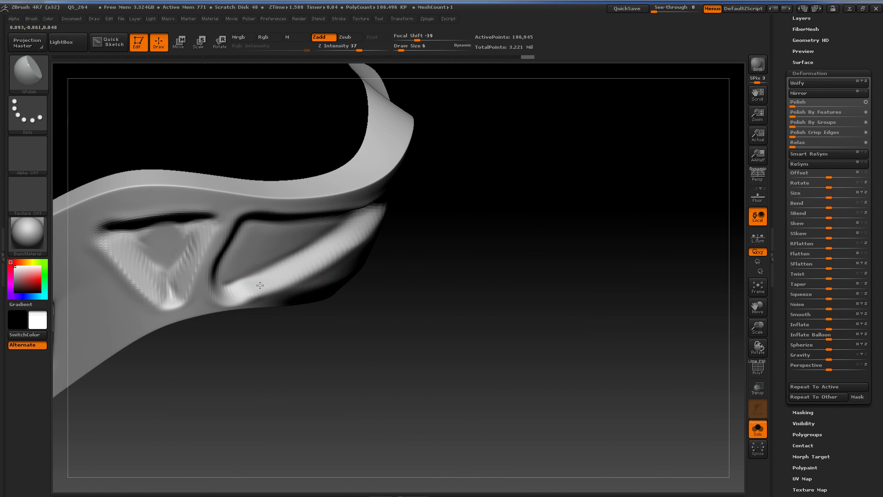
Step: Flatten the lower bevel and the front wall of the long recess
drag(249, 289, 338, 250)
drag(385, 272, 264, 286)
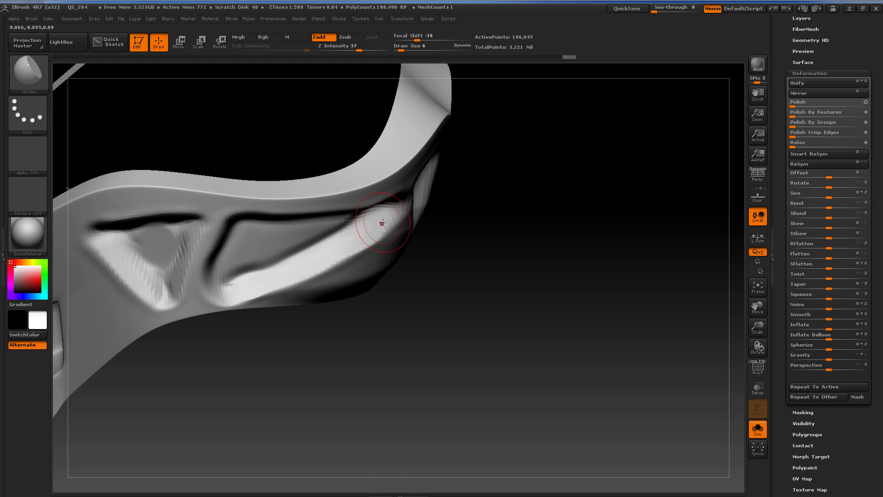
drag(425, 271, 294, 257)
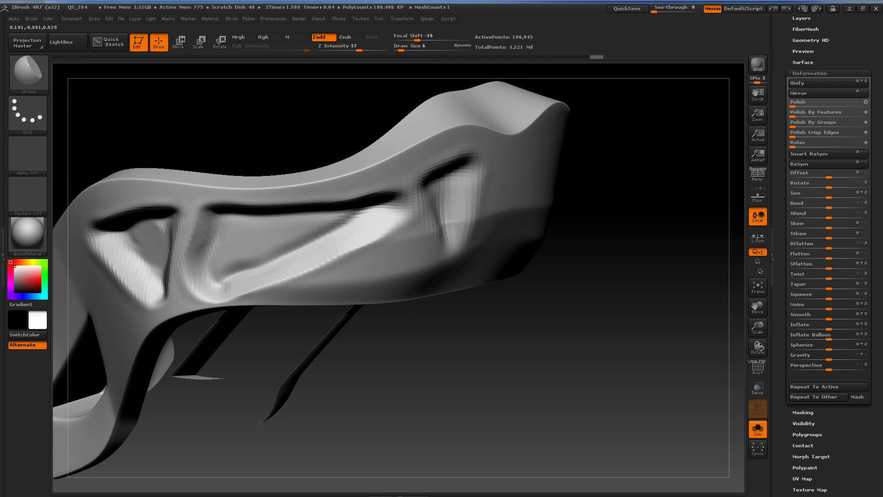
mouse_move(202, 262)
mouse_down()
mouse_move(214, 272)
mouse_move(252, 247)
mouse_up()
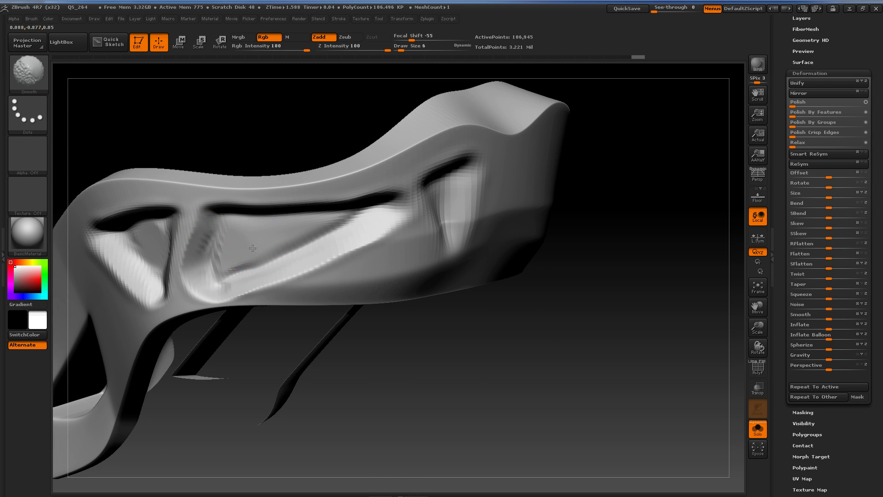
drag(455, 378, 356, 385)
Step: Polish the floor and walls of the small rear triangular recess into flat planes
drag(329, 219, 341, 237)
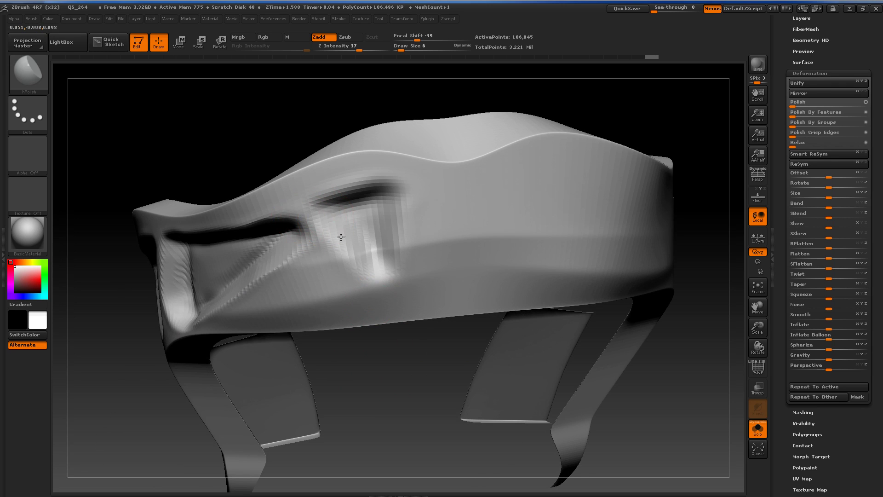
click(354, 249)
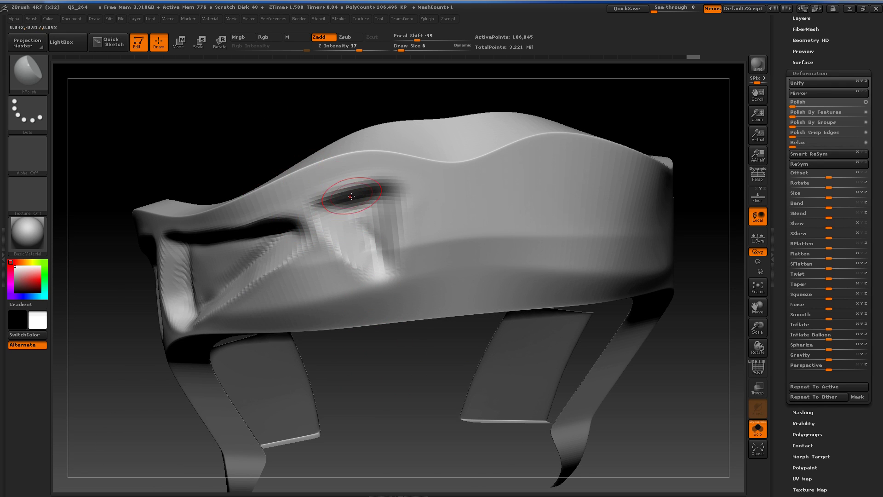
drag(251, 140, 240, 125)
drag(335, 197, 389, 201)
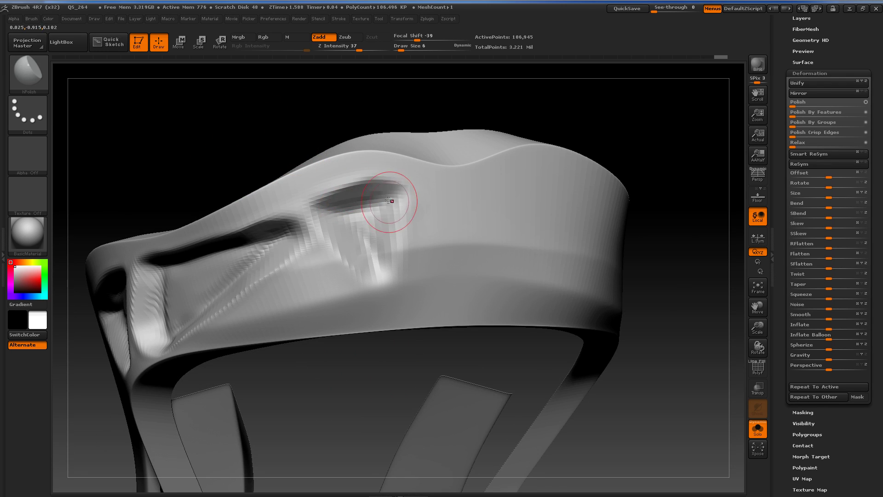
mouse_move(380, 243)
mouse_down()
mouse_move(361, 220)
mouse_move(350, 230)
mouse_move(354, 243)
mouse_move(359, 229)
mouse_move(368, 244)
mouse_up()
drag(209, 172, 197, 142)
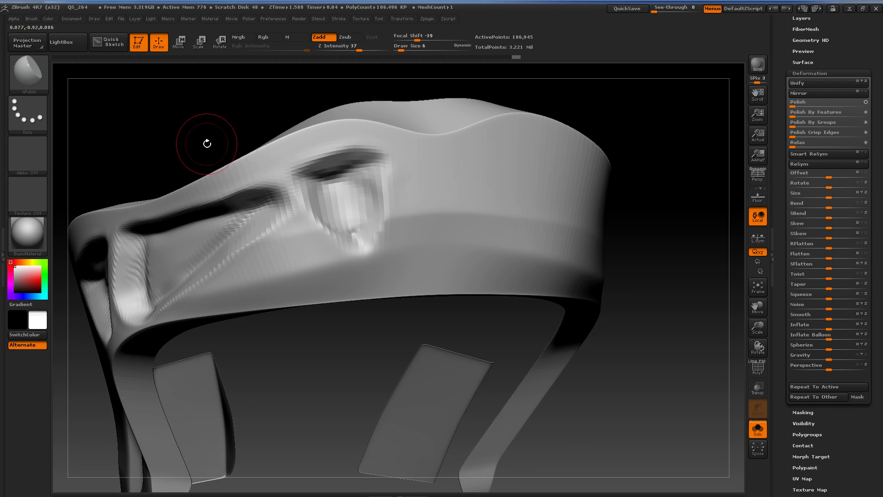
Step: Turn off Solo to show the whole bust and check how the detailed shell fits around the helmet
alt+drag(720, 345, 658, 294)
alt+drag(569, 312, 657, 343)
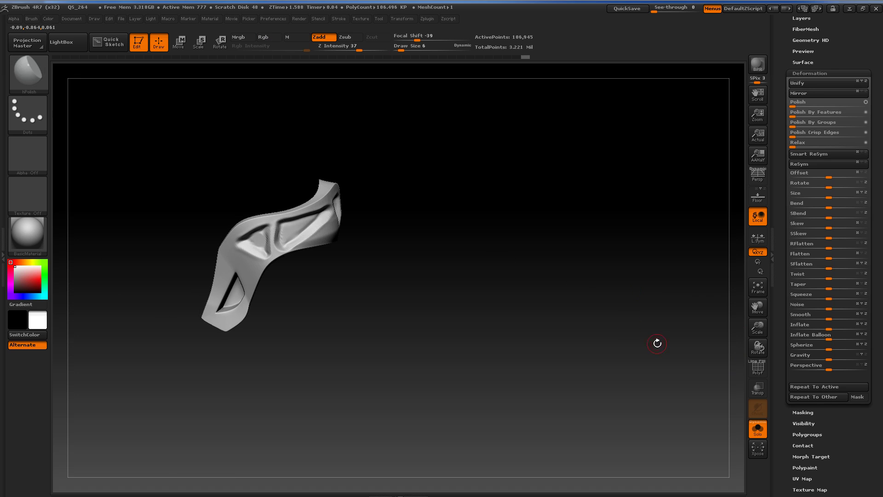
click(759, 435)
alt+drag(607, 365, 492, 335)
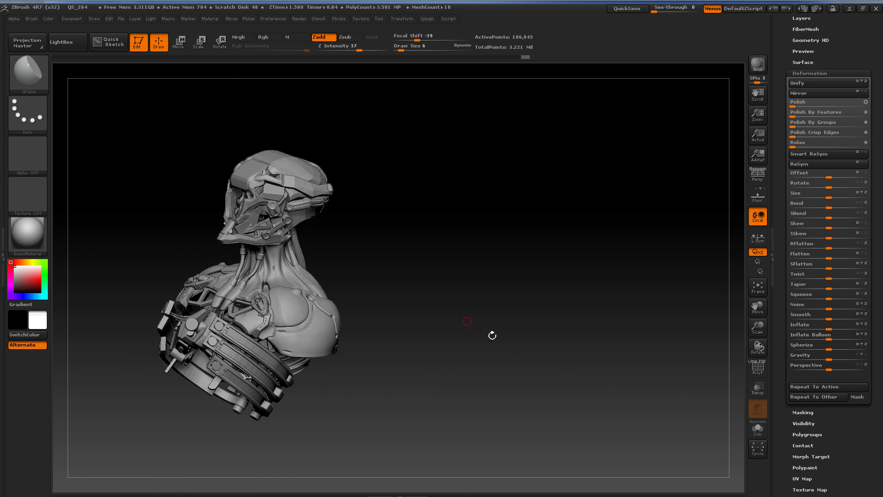
drag(383, 268, 340, 263)
alt+drag(424, 262, 492, 257)
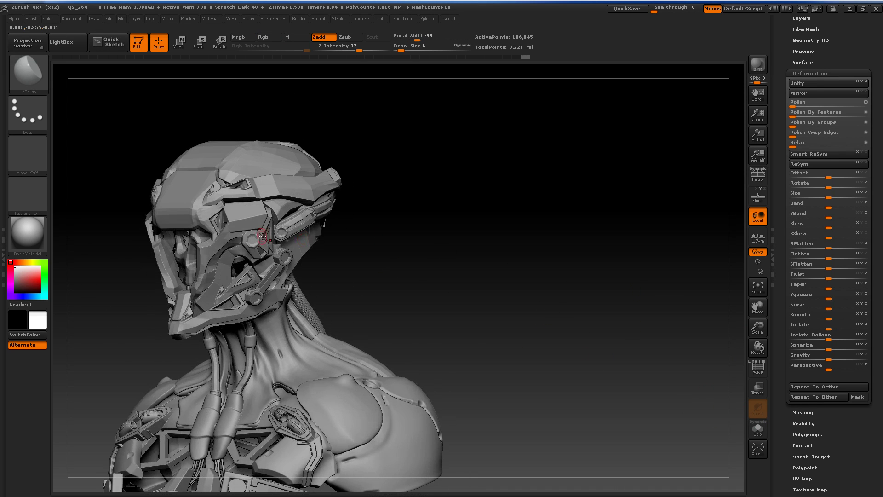
alt+drag(391, 289, 356, 212)
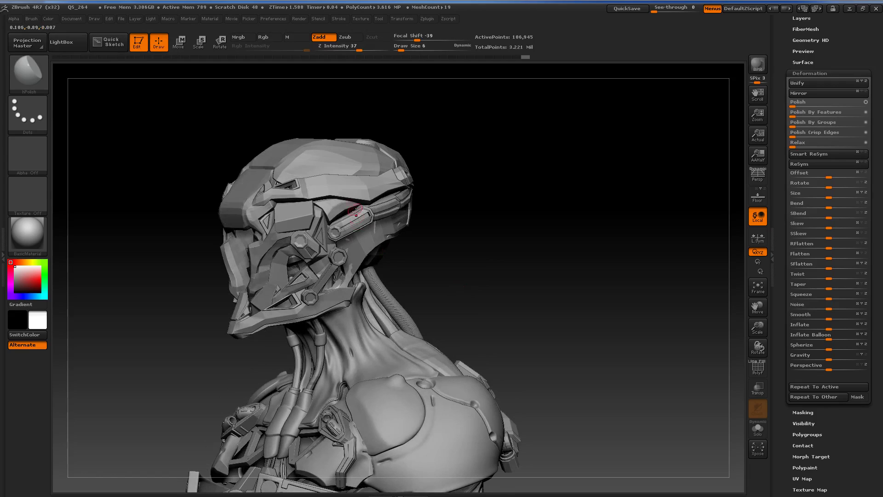
Step: Make the original helmet mesh the active subtool and isolate it in Solo mode
alt+click(374, 250)
drag(430, 307, 440, 304)
click(757, 427)
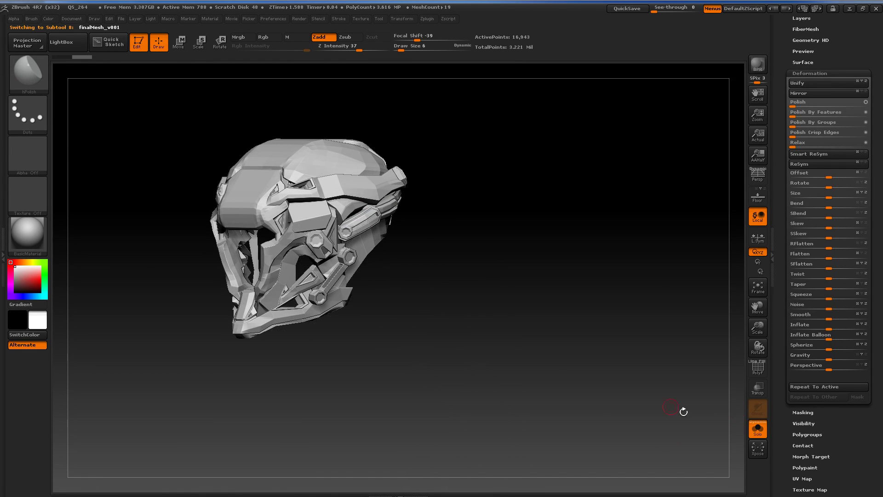
drag(492, 280, 433, 272)
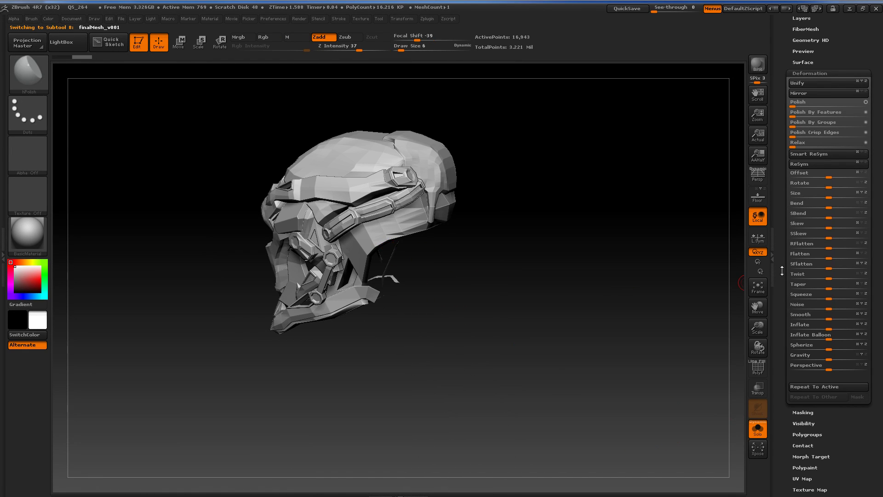
Step: Hide the original lower rear shell polygroups of the helmet mesh and turn off Solo to show the full bust
drag(882, 332, 837, 280)
click(811, 256)
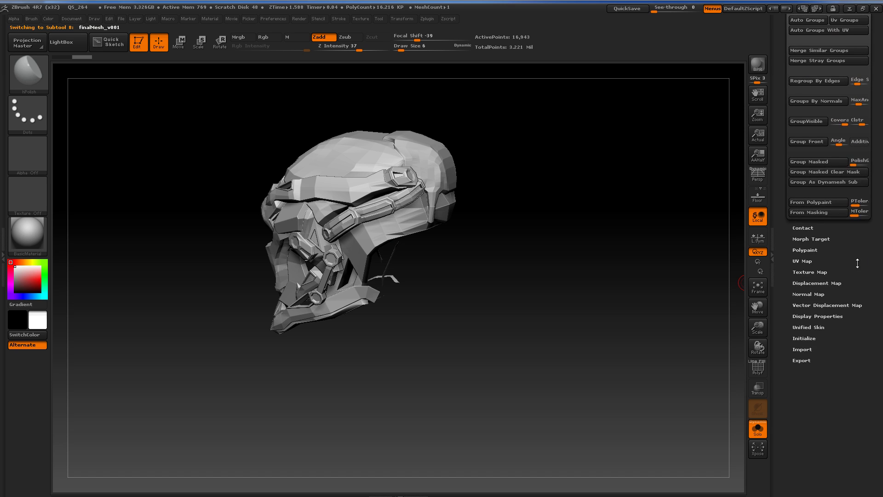
drag(847, 147, 846, 195)
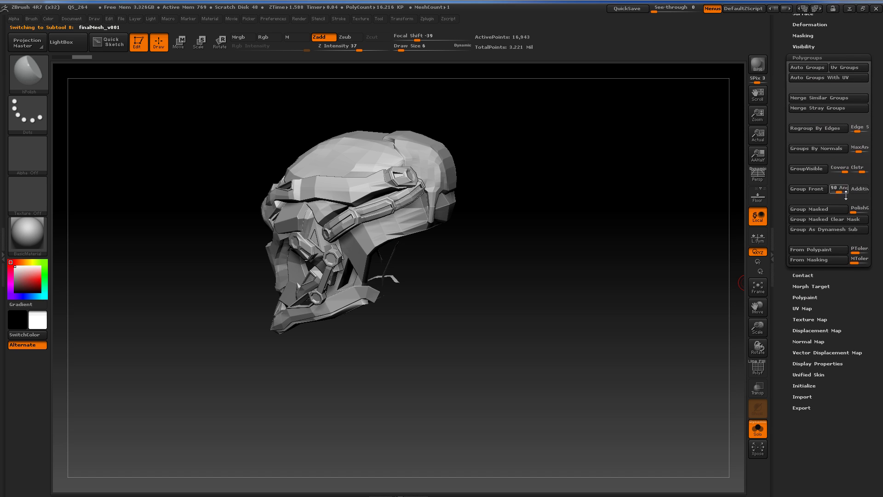
ctrl+shift+click(398, 234)
ctrl+shift+click(393, 234)
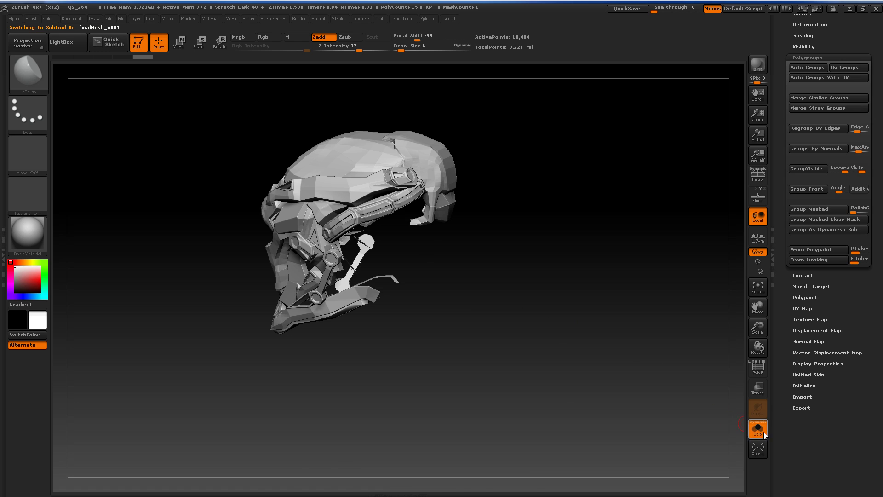
click(757, 429)
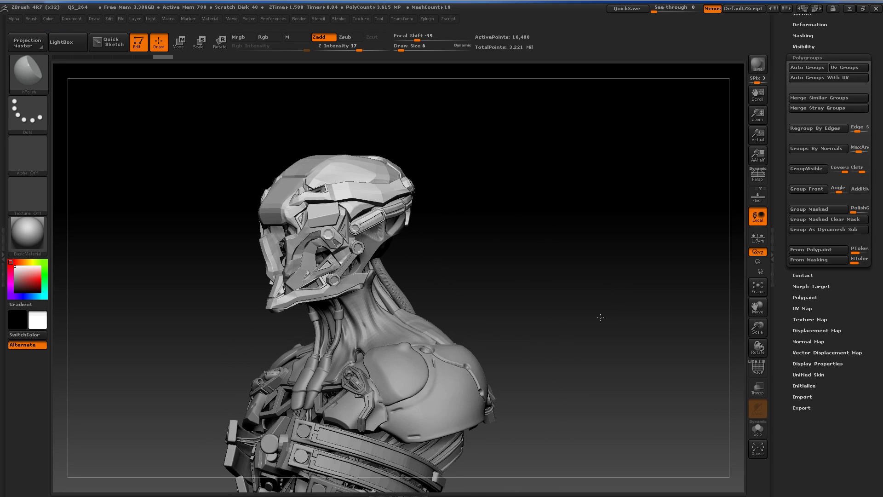
Step: Examine the updated helmet on the whole bust, turning PolyFrame on and off to check its polygroups
mouse_move(601, 317)
mouse_down()
mouse_move(534, 290)
mouse_move(474, 203)
mouse_up()
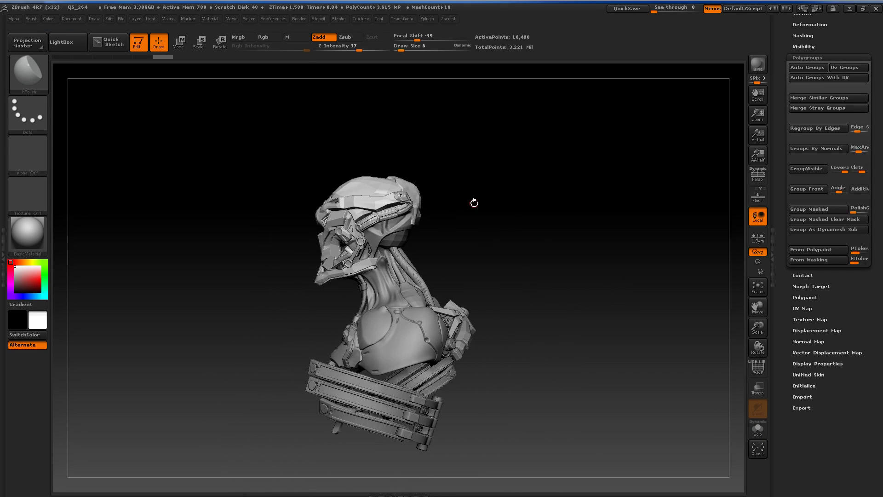
mouse_move(506, 249)
mouse_down()
mouse_move(471, 244)
mouse_move(531, 244)
mouse_move(526, 266)
mouse_move(569, 277)
mouse_move(566, 290)
mouse_move(536, 287)
mouse_up()
key(shift+f)
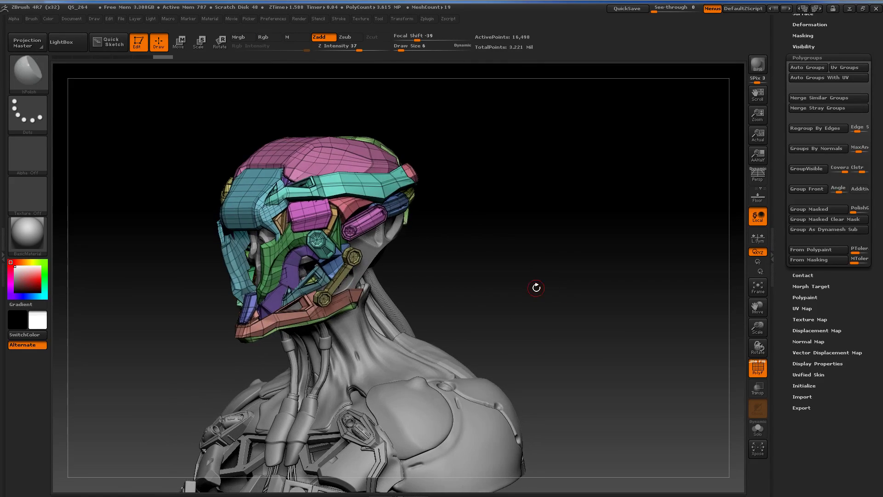
key(shift+f)
mouse_move(540, 328)
alt+mouse_down()
mouse_move(516, 322)
mouse_move(530, 313)
mouse_move(567, 329)
mouse_move(531, 353)
mouse_move(534, 336)
mouse_move(542, 362)
mouse_move(528, 332)
alt+mouse_up()
mouse_move(502, 239)
mouse_down()
mouse_move(484, 233)
mouse_move(498, 245)
mouse_up()
mouse_move(498, 245)
alt+mouse_down()
mouse_move(505, 285)
mouse_move(644, 223)
alt+mouse_up()
Step: Select the midPad cable connectors on the chest and examine them within the bust from the front
alt+click(319, 357)
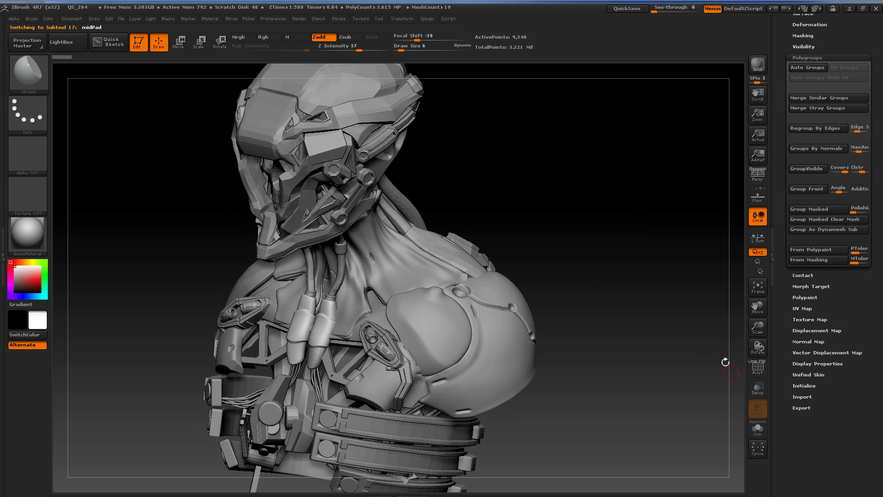
click(760, 435)
click(762, 433)
drag(620, 252, 674, 256)
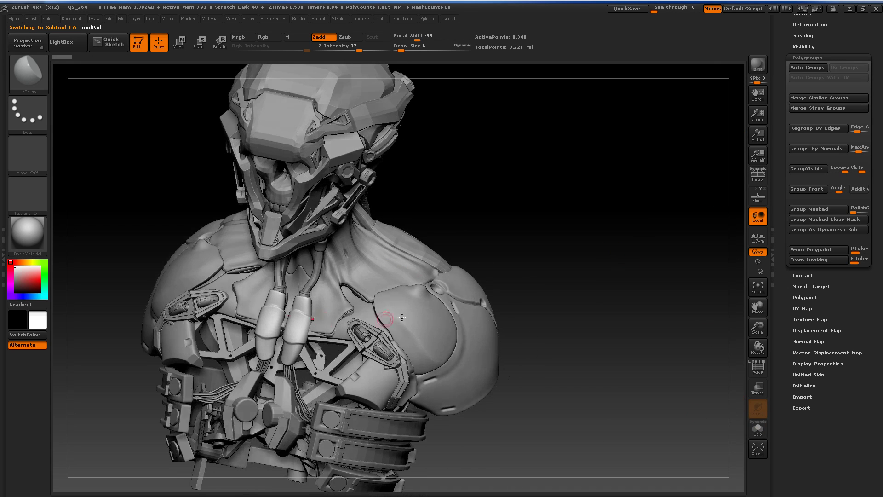
drag(454, 211, 509, 227)
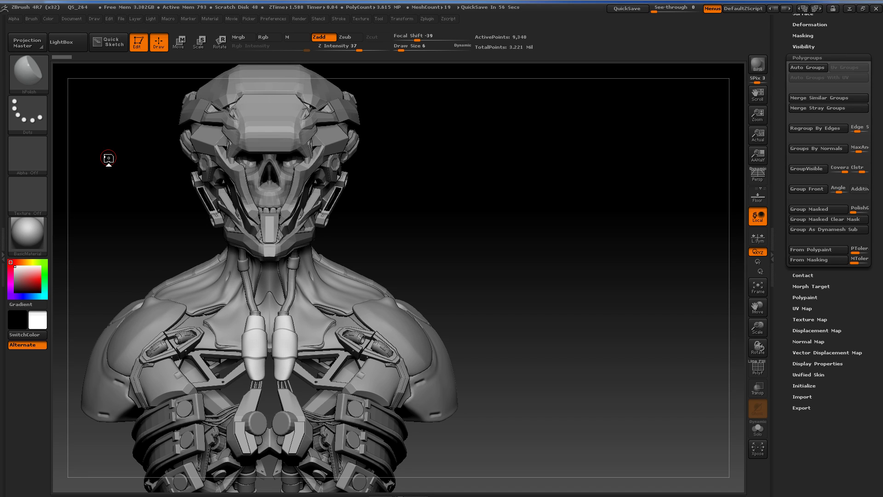
Step: Set the brush stroke to DragRect and make the smooth shoulder armour shell the active subtool
click(28, 154)
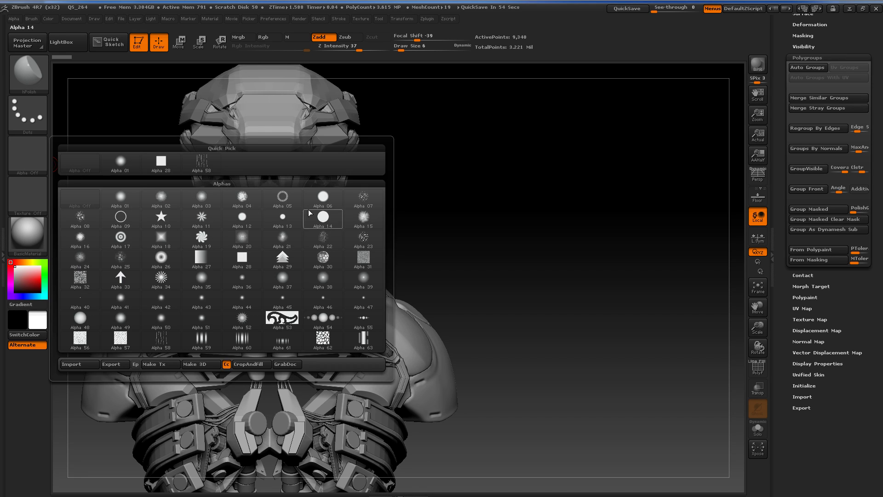
click(34, 118)
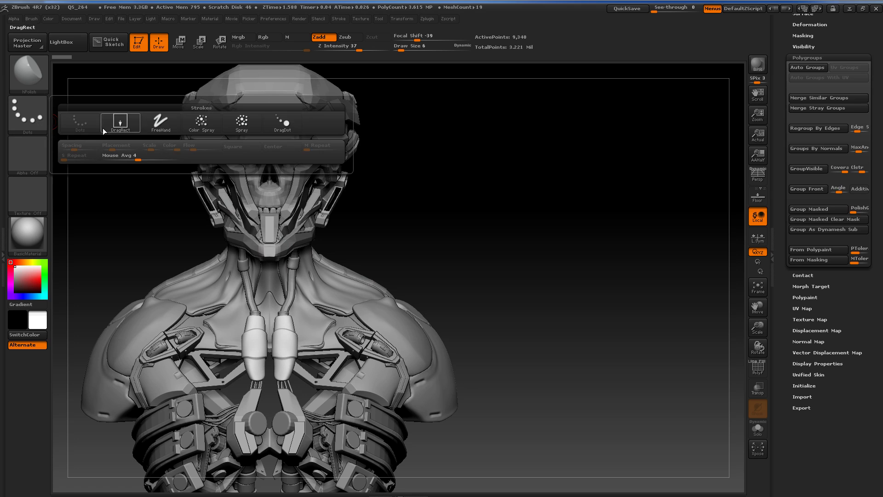
click(122, 128)
drag(483, 213, 400, 255)
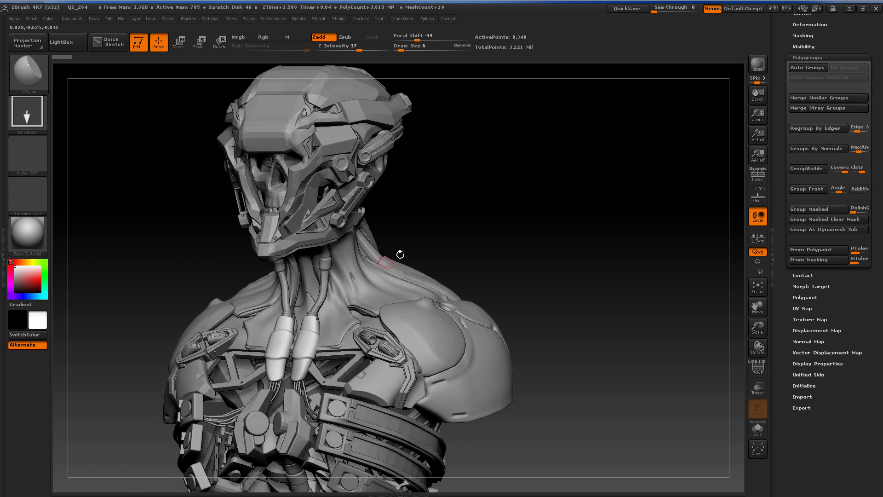
drag(532, 256, 444, 254)
alt+click(349, 280)
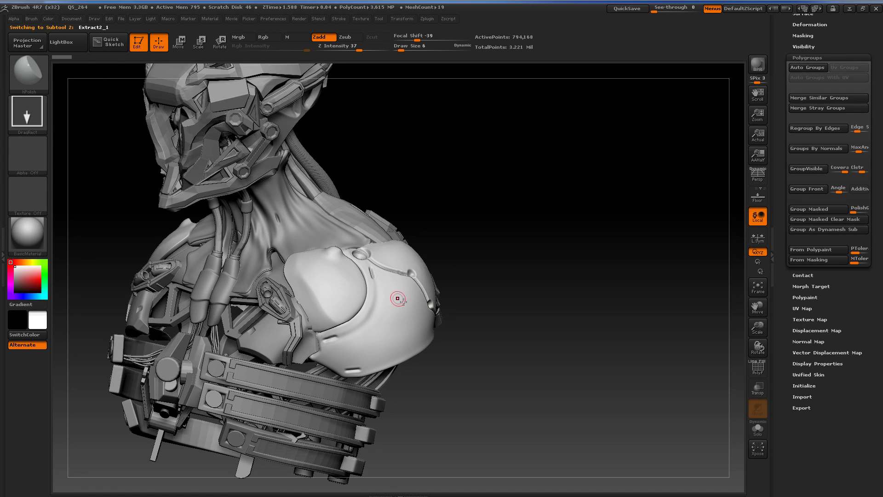
drag(514, 266, 433, 254)
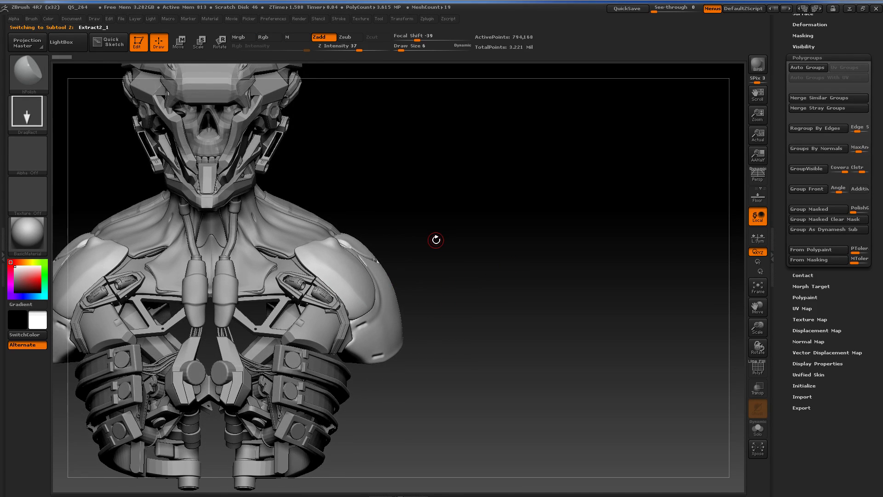